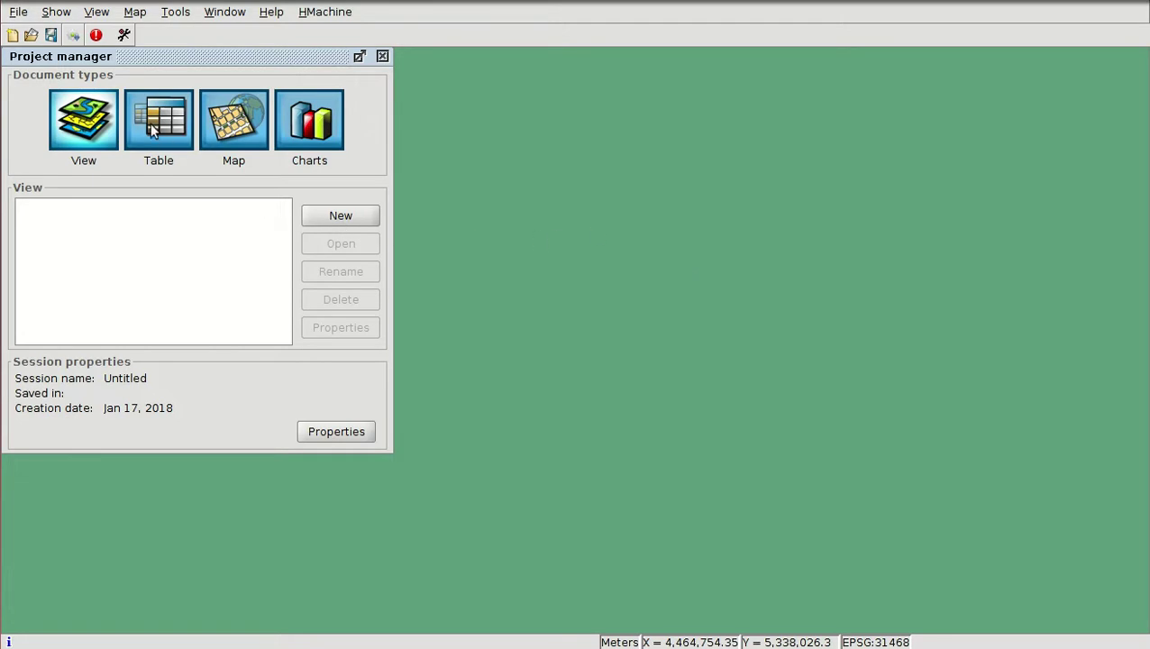
Create a new view and set its projection to EPSG code 2249.
{"action": "left_click", "coordinate": [340, 217]}
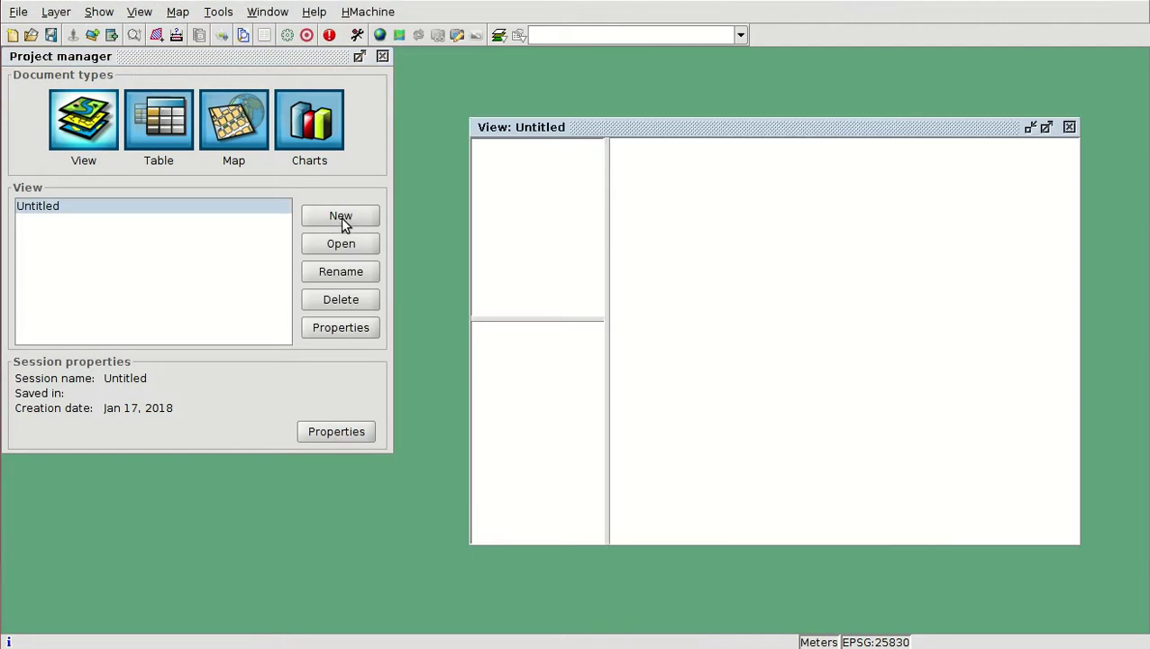
{"action": "left_click", "coordinate": [343, 329]}
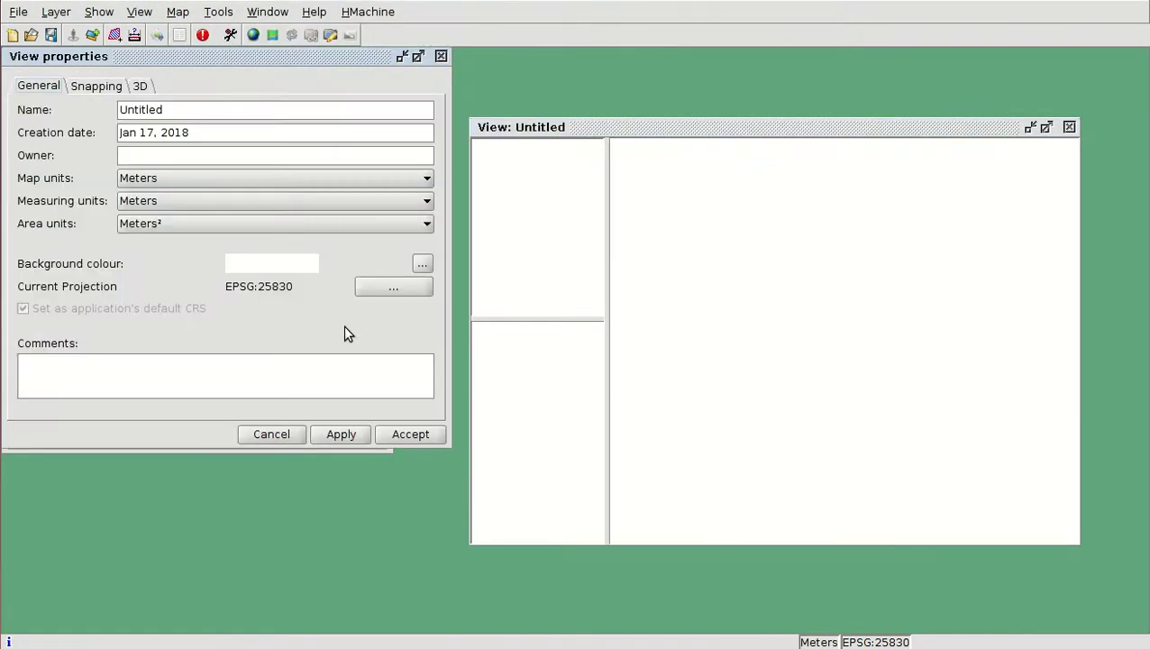
{"action": "left_click", "coordinate": [391, 291]}
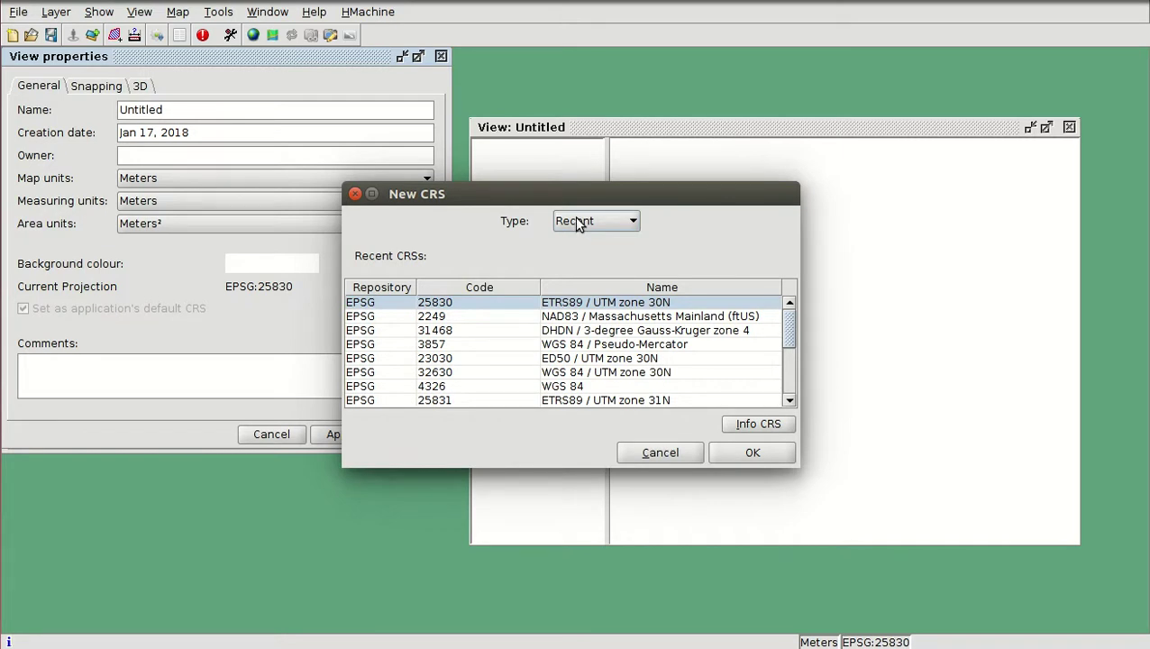
{"action": "left_click", "coordinate": [578, 225]}
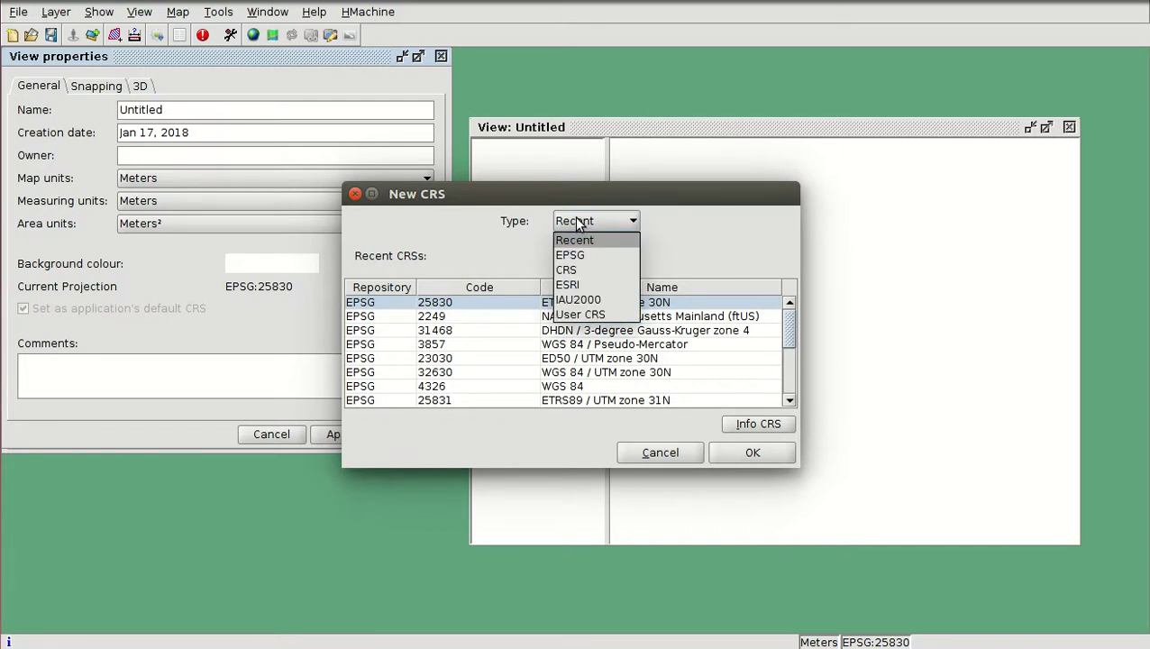
{"action": "left_click", "coordinate": [583, 260]}
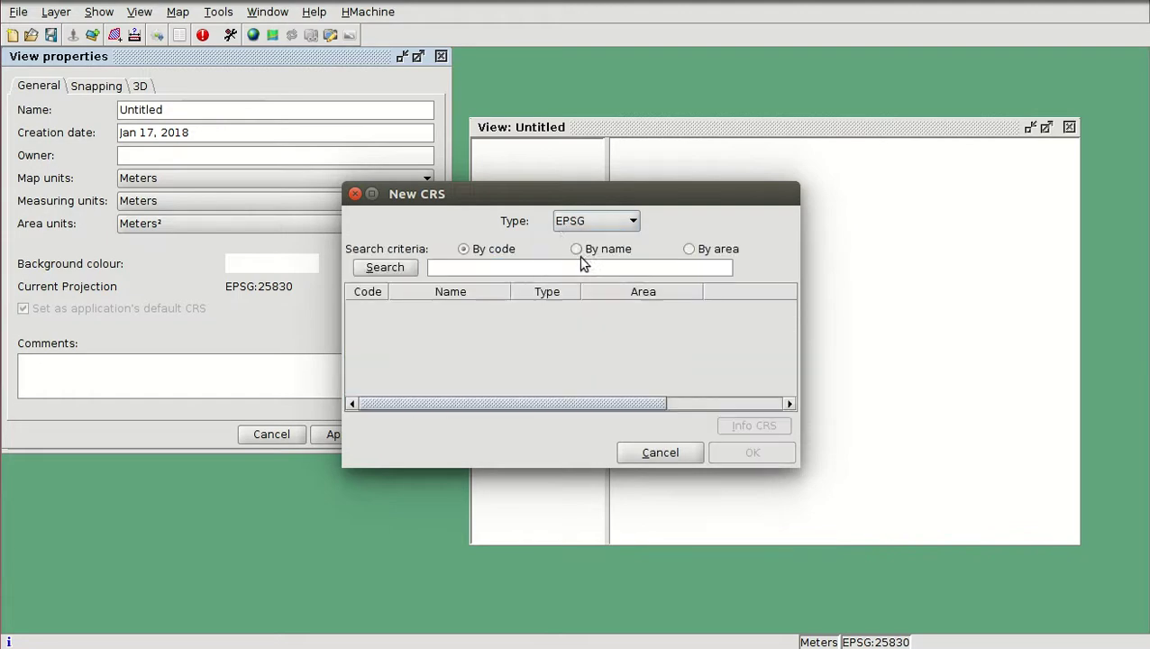
{"action": "left_click", "coordinate": [500, 268]}
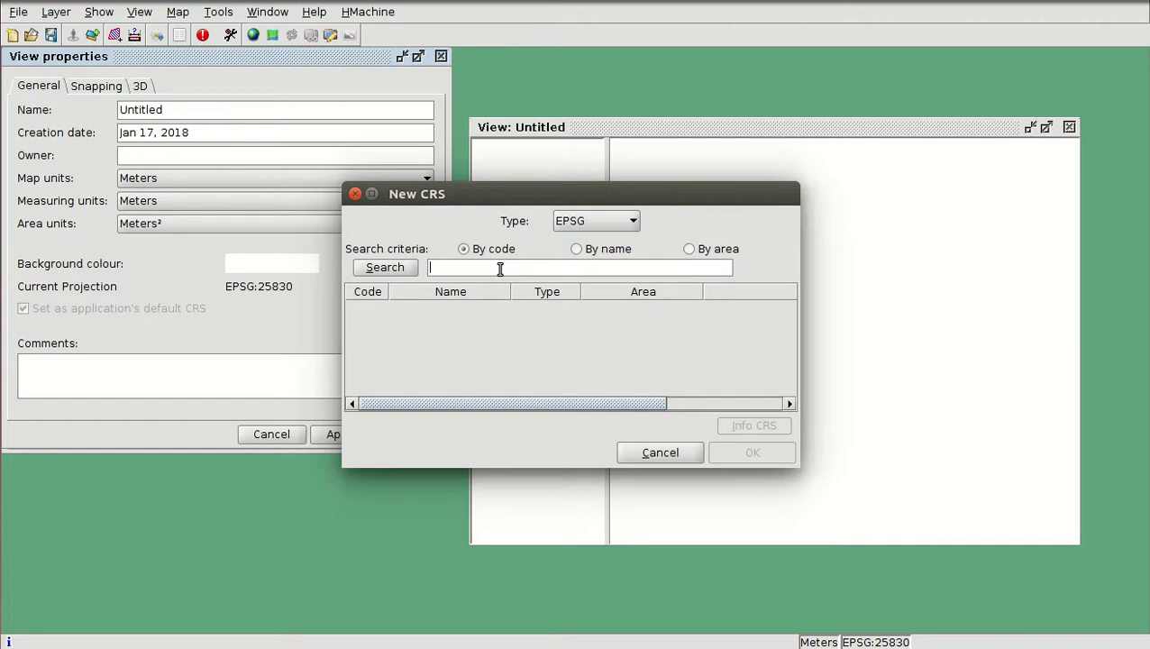
{"action": "type", "text": "2249"}
{"action": "key", "text": "Return"}
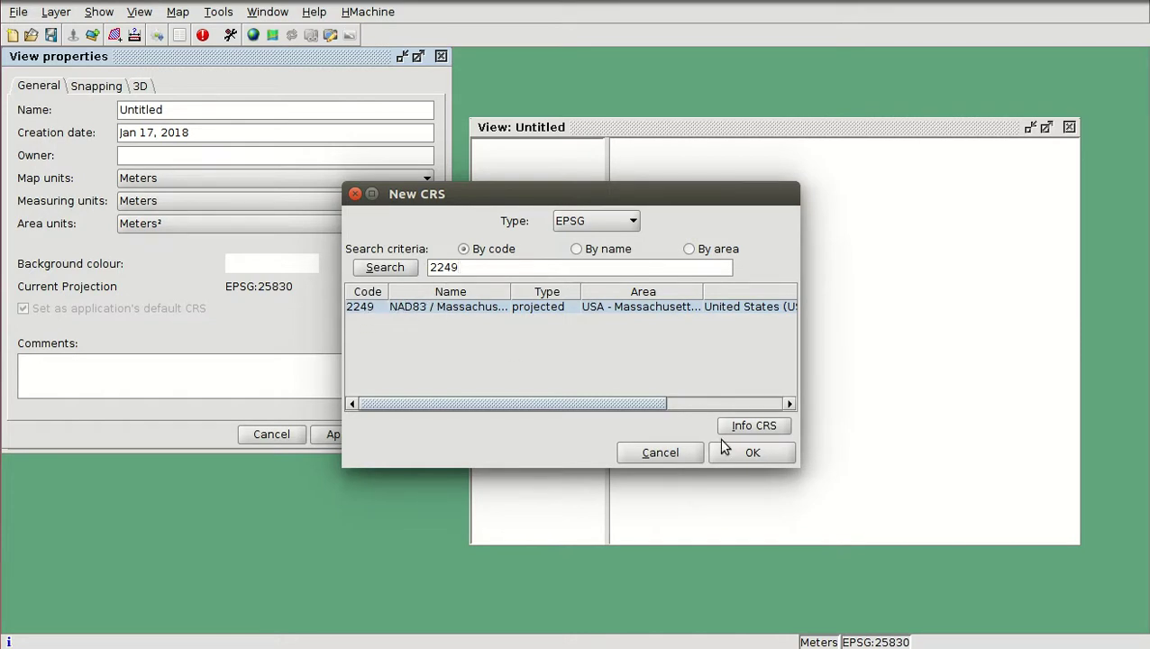
{"action": "left_click", "coordinate": [753, 452]}
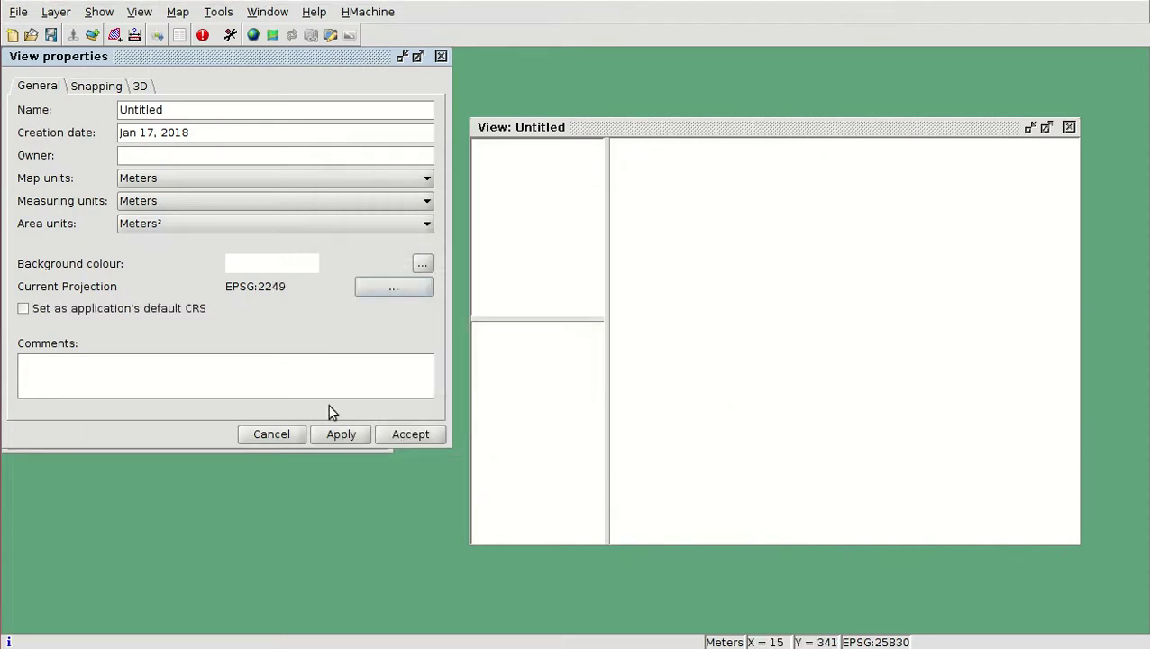
{"action": "left_click", "coordinate": [407, 433]}
Maximise the view window and load CAMB3D_D3_CAD.DXF from the Module_10 folder as a layer.
{"action": "left_click", "coordinate": [721, 133]}
{"action": "double_click", "coordinate": [730, 134]}
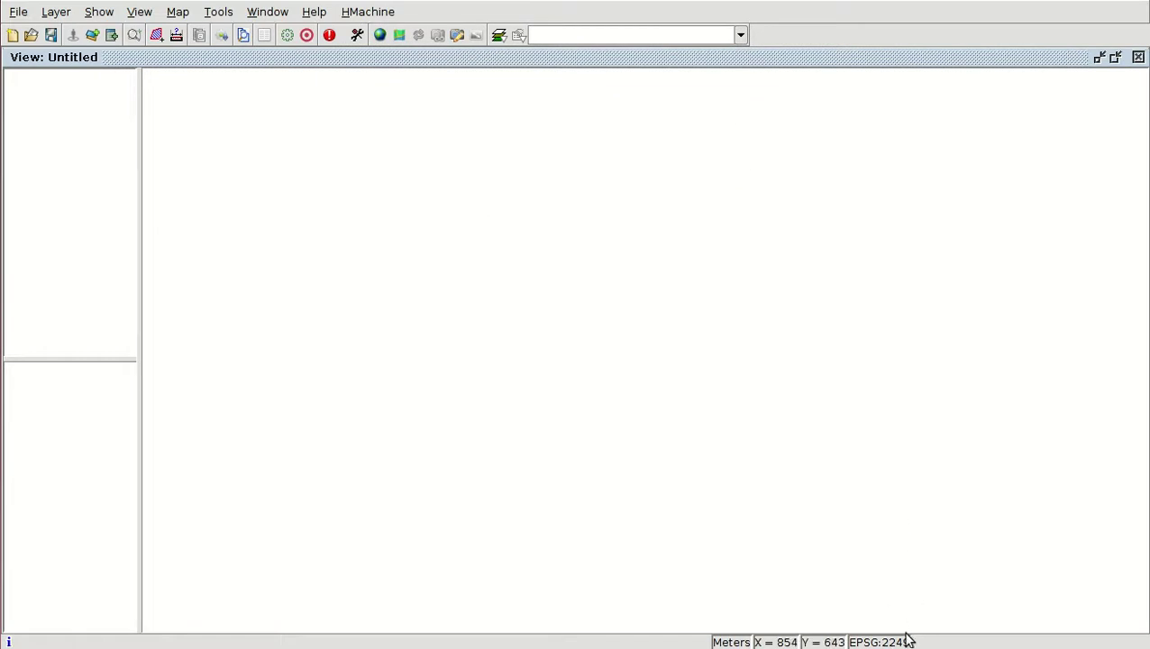
{"action": "left_click", "coordinate": [91, 36]}
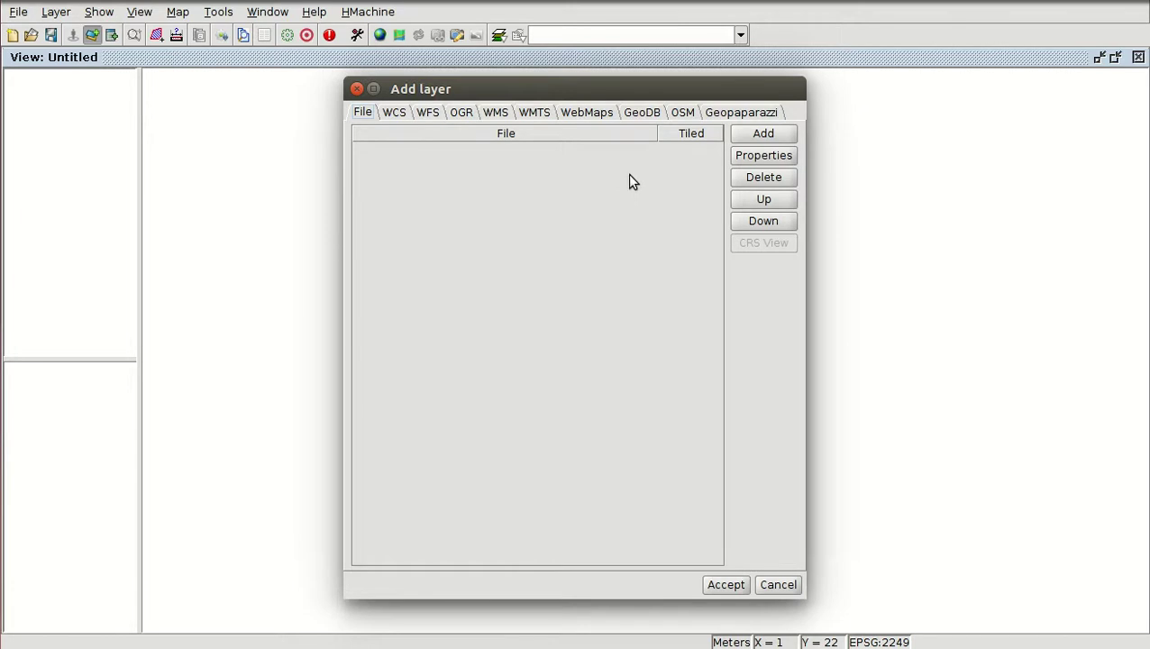
{"action": "left_click", "coordinate": [754, 133]}
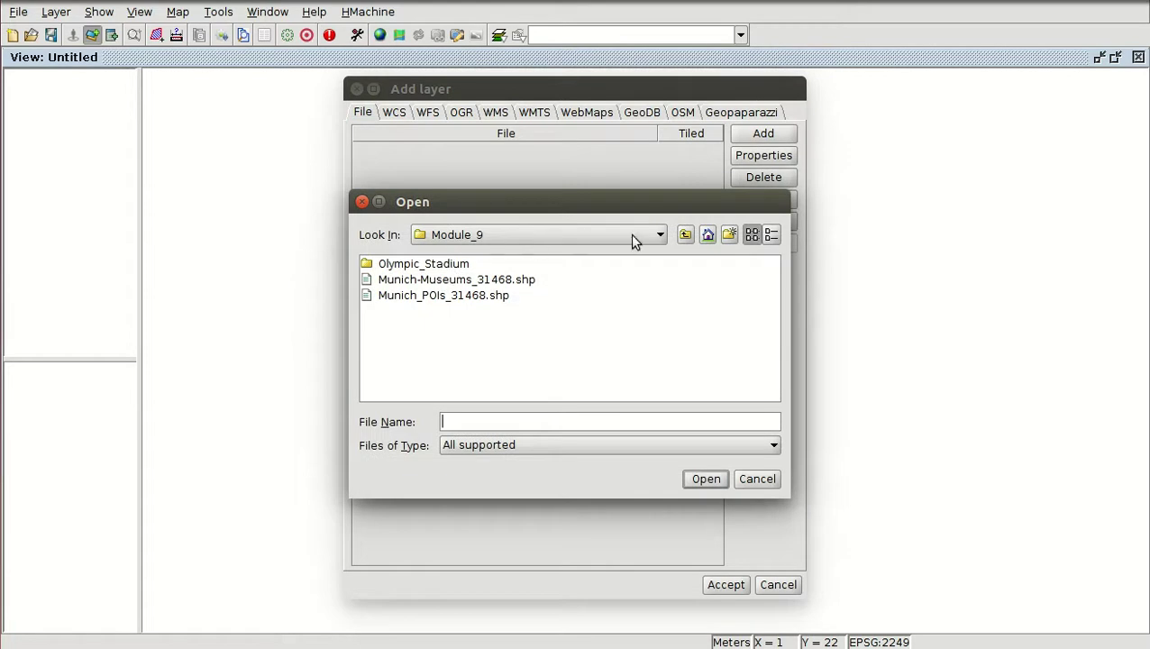
{"action": "left_click", "coordinate": [683, 235]}
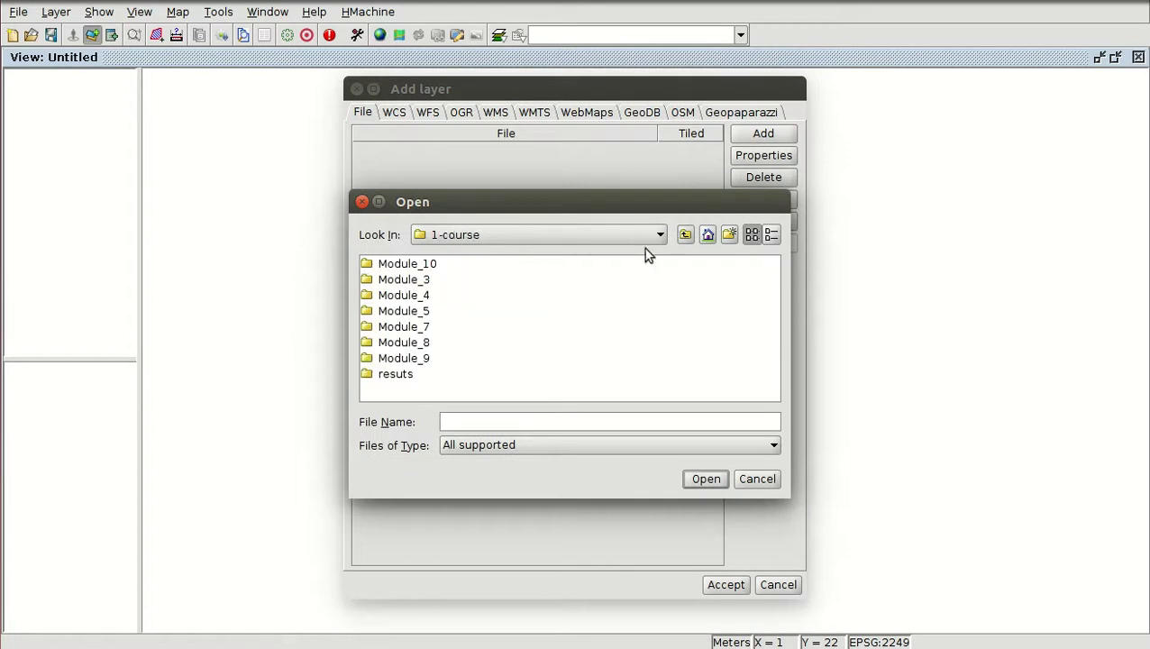
{"action": "double_click", "coordinate": [416, 263]}
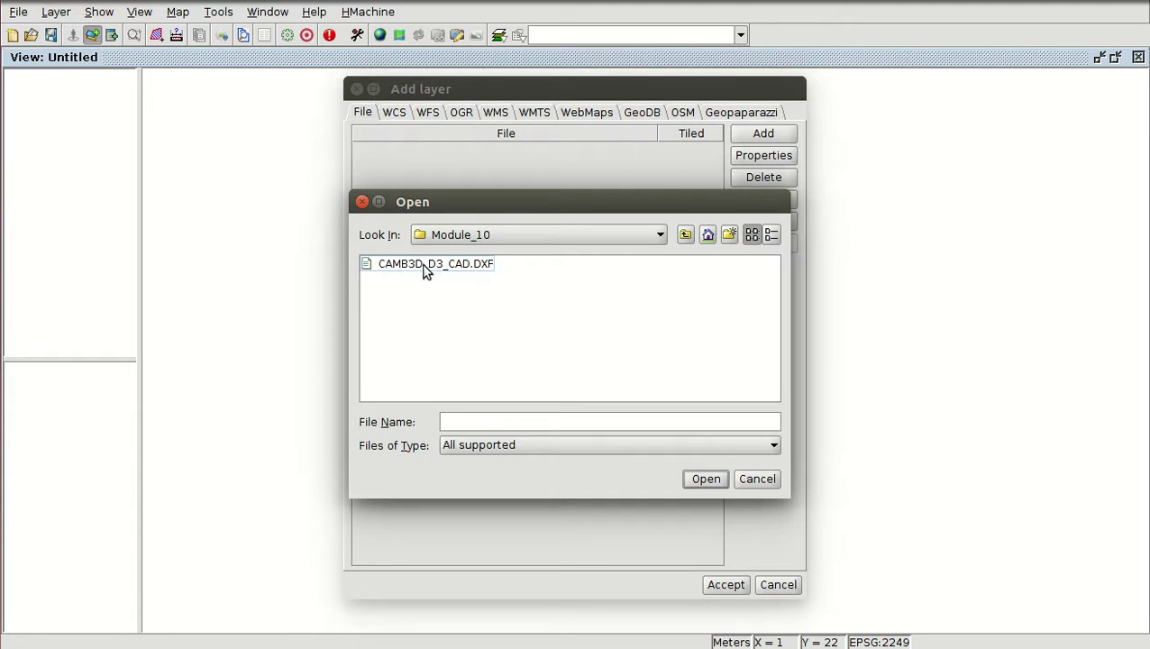
{"action": "left_click", "coordinate": [426, 264]}
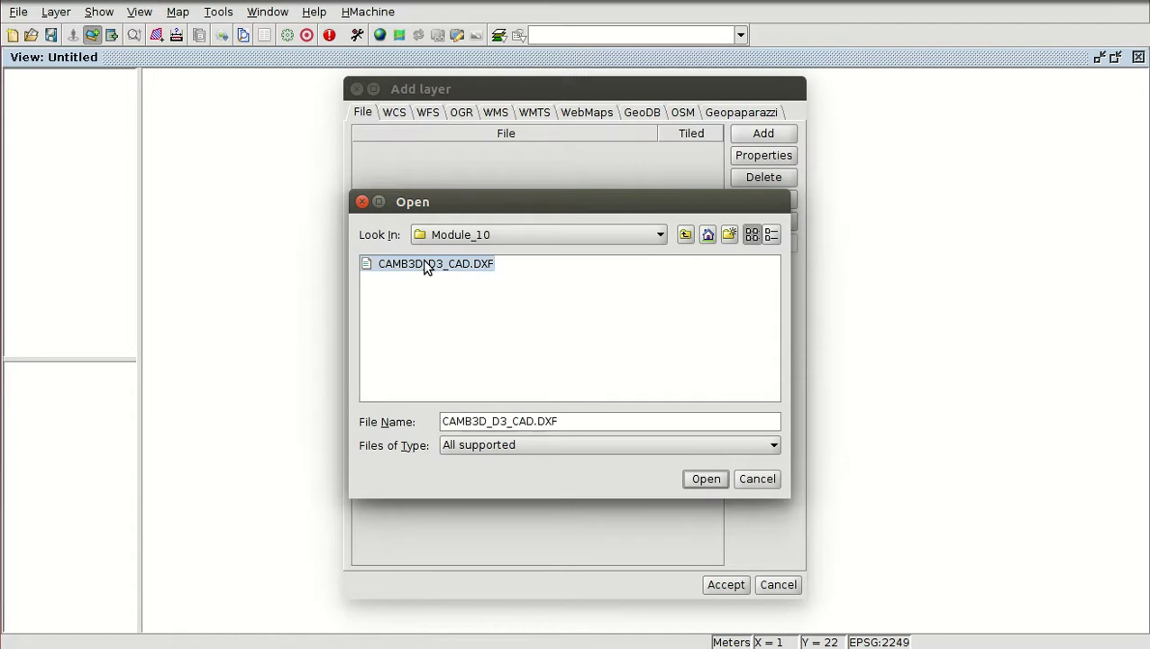
{"action": "left_click", "coordinate": [706, 478]}
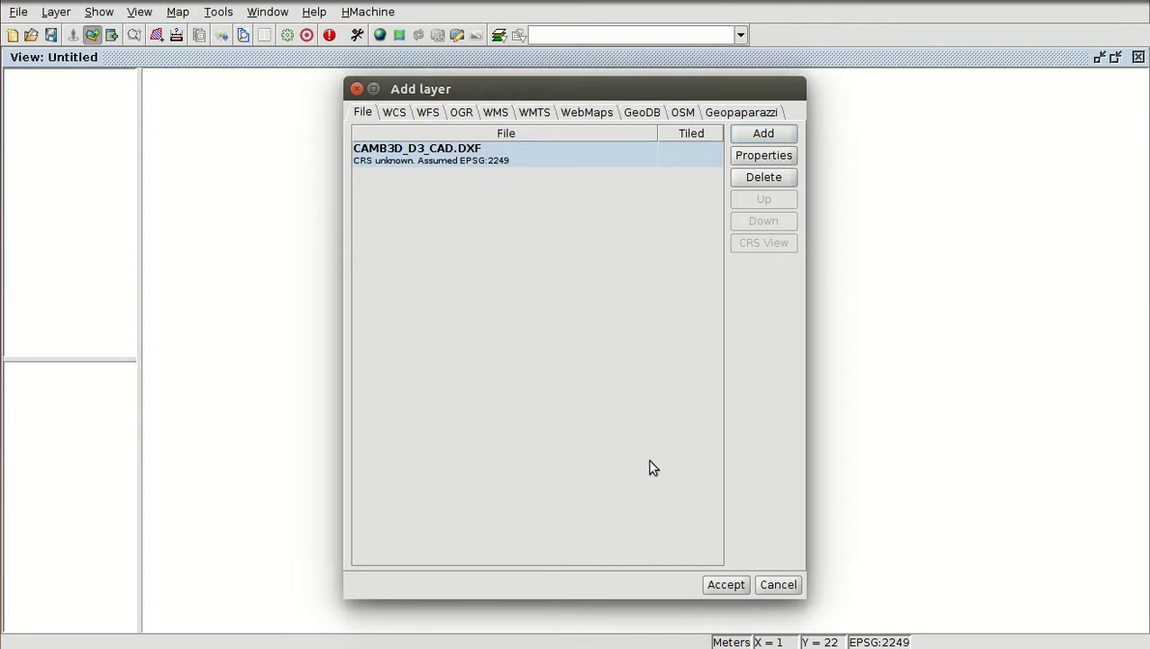
{"action": "left_click", "coordinate": [727, 585]}
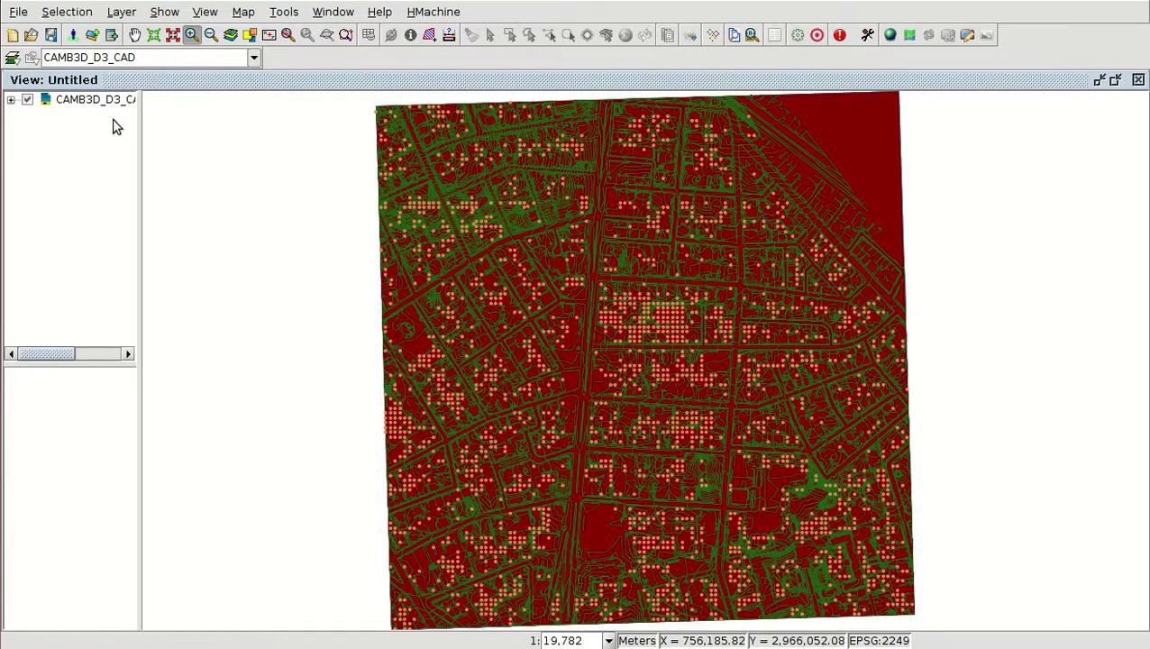
Expand the CAMB3D_D3_CAD layer's legend, then open its attribute table with the Layer column widened.
{"action": "left_click", "coordinate": [11, 100]}
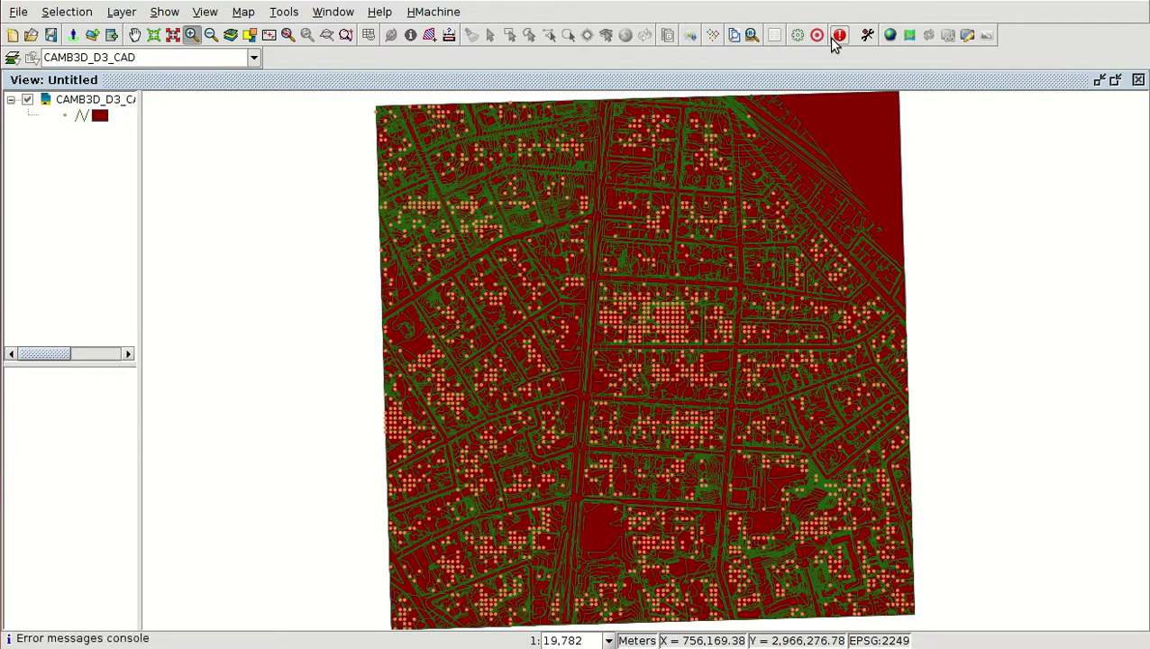
{"action": "left_click", "coordinate": [97, 100]}
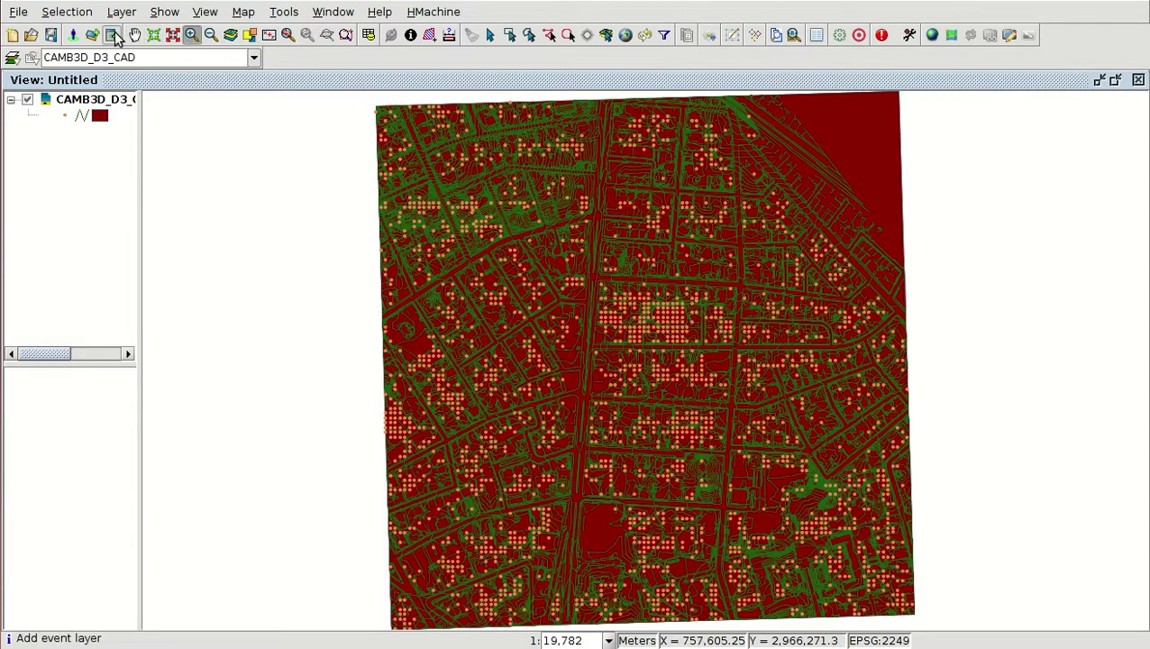
{"action": "left_click", "coordinate": [368, 36]}
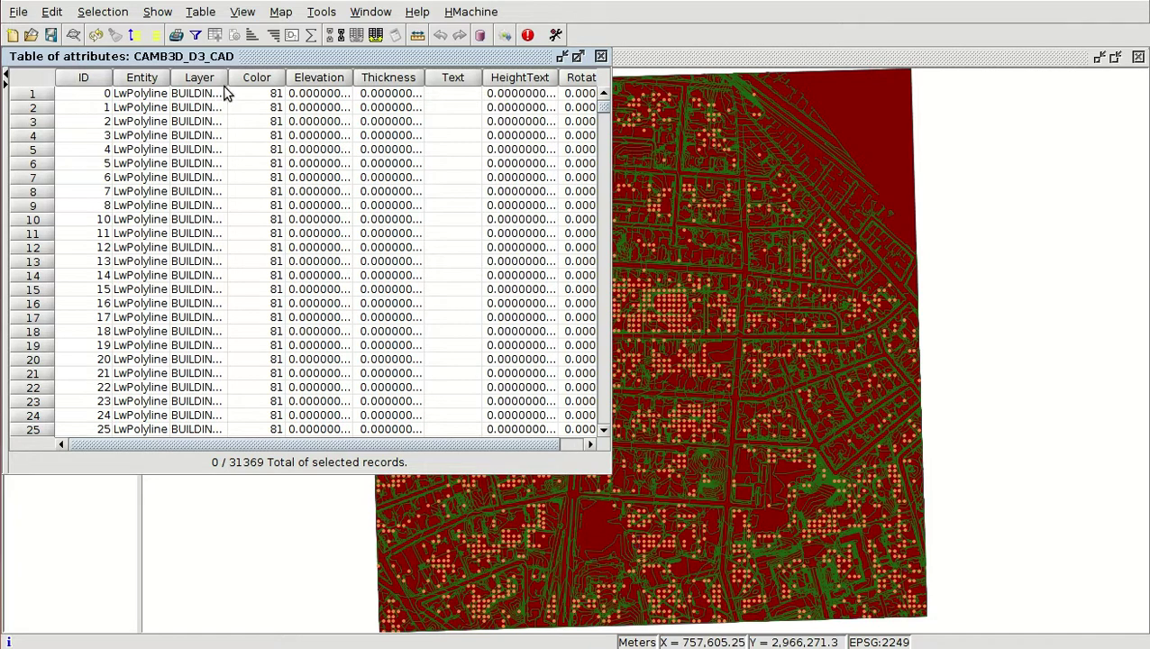
{"action": "left_click_drag", "start_coordinate": [224, 78], "coordinate": [298, 78]}
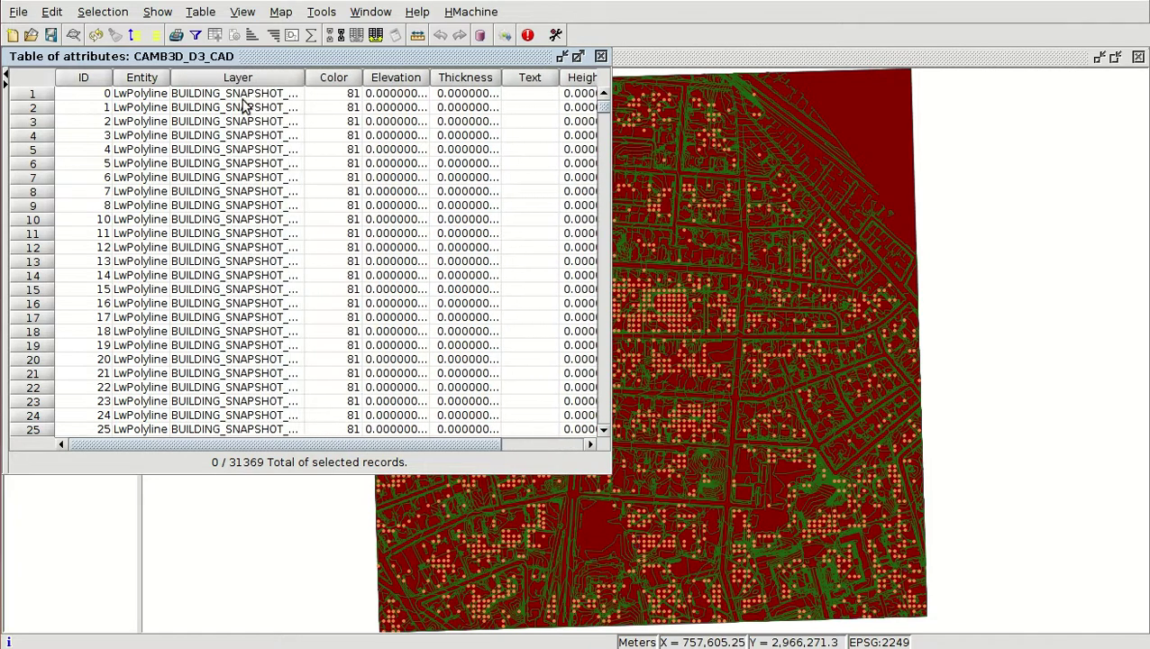
Look through the attribute table's records and columns, checking the CAD layer names in the Layer field.
{"action": "scroll", "coordinate": [231, 149], "scroll_direction": "down", "scroll_amount": 6}
{"action": "scroll", "coordinate": [234, 149], "scroll_direction": "down", "scroll_amount": 20}
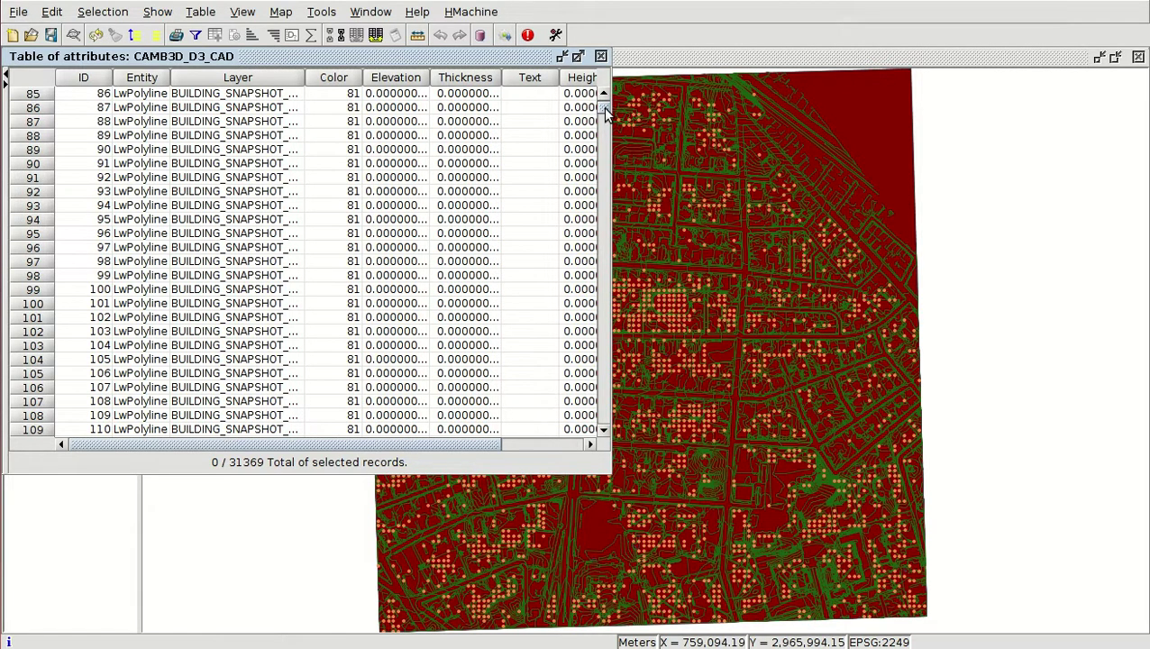
{"action": "left_click_drag", "start_coordinate": [603, 107], "coordinate": [607, 153]}
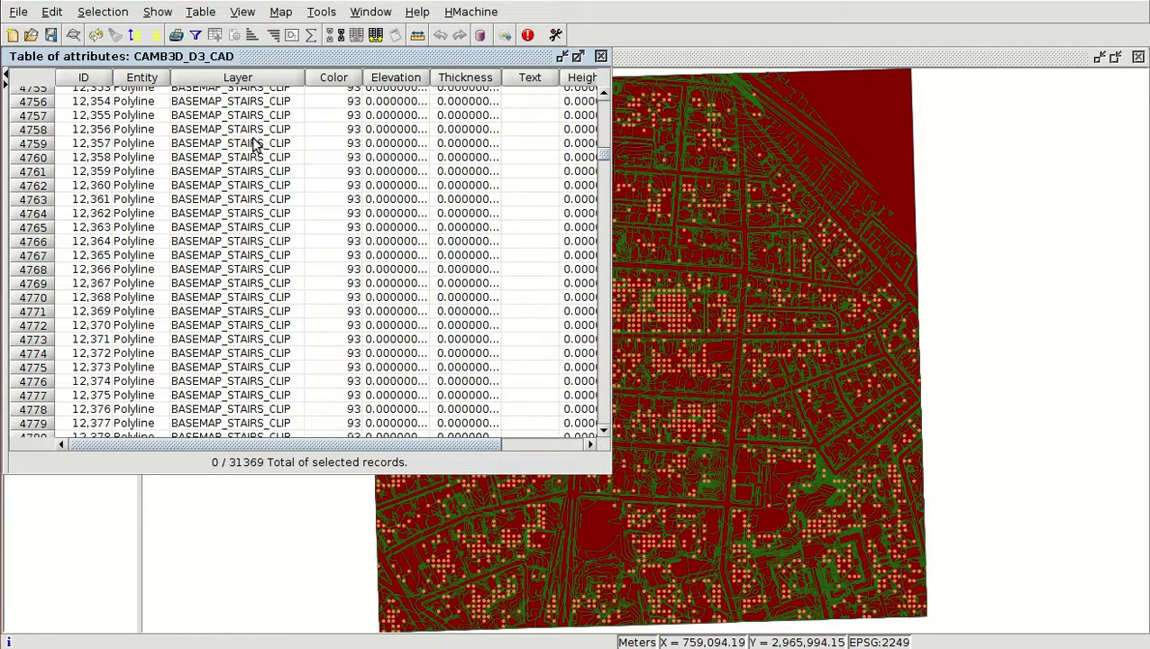
{"action": "scroll", "coordinate": [236, 300], "scroll_direction": "down", "scroll_amount": 20}
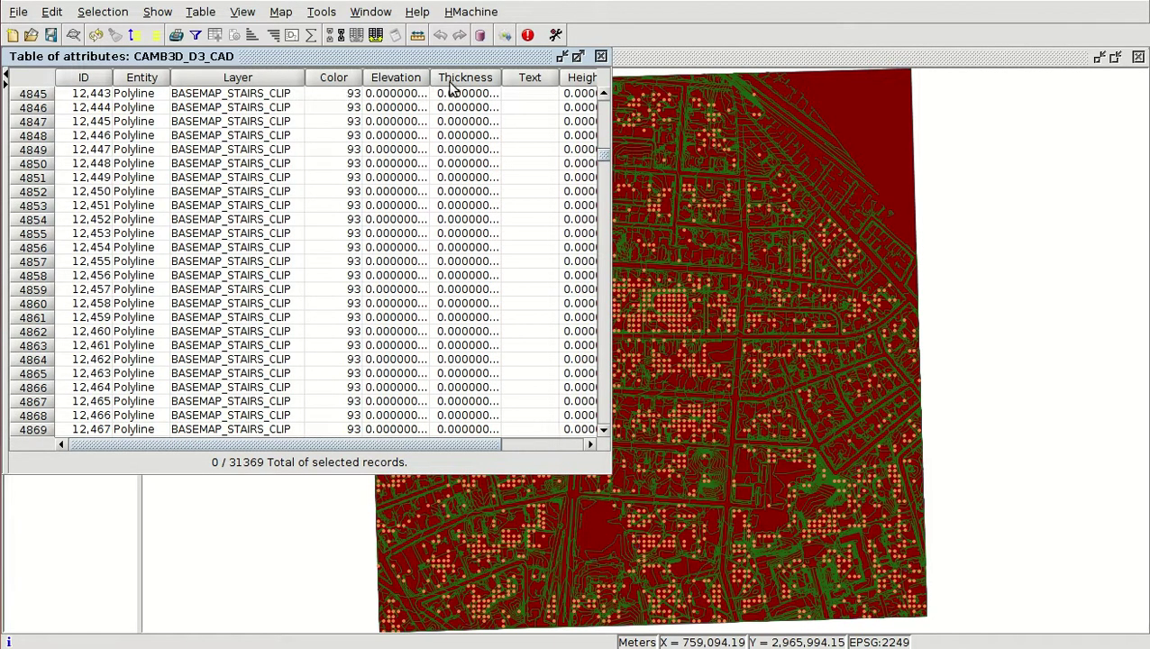
{"action": "left_click_drag", "start_coordinate": [441, 444], "coordinate": [546, 444]}
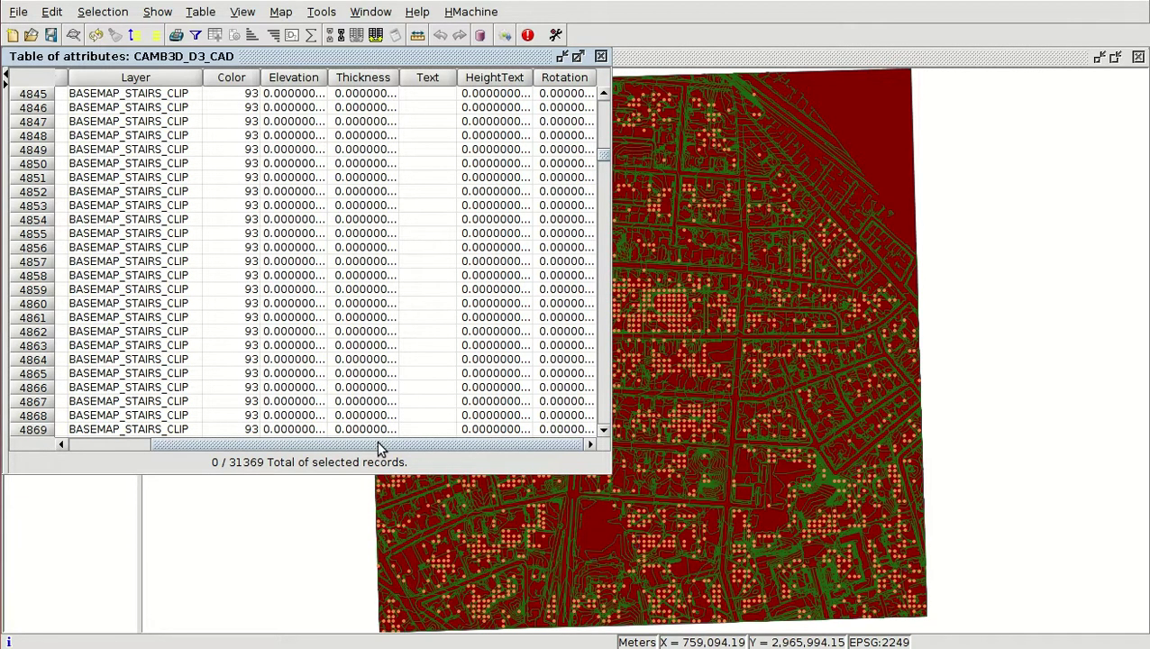
{"action": "left_click_drag", "start_coordinate": [377, 441], "coordinate": [262, 441]}
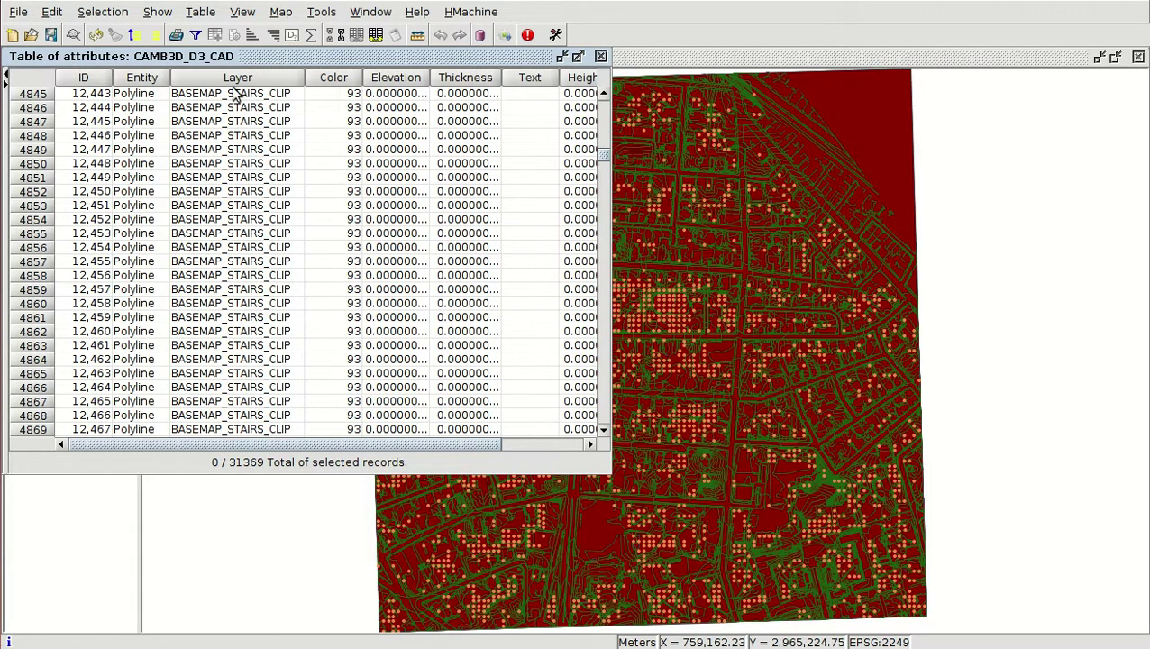
{"action": "scroll", "coordinate": [228, 100], "scroll_direction": "down", "scroll_amount": 20}
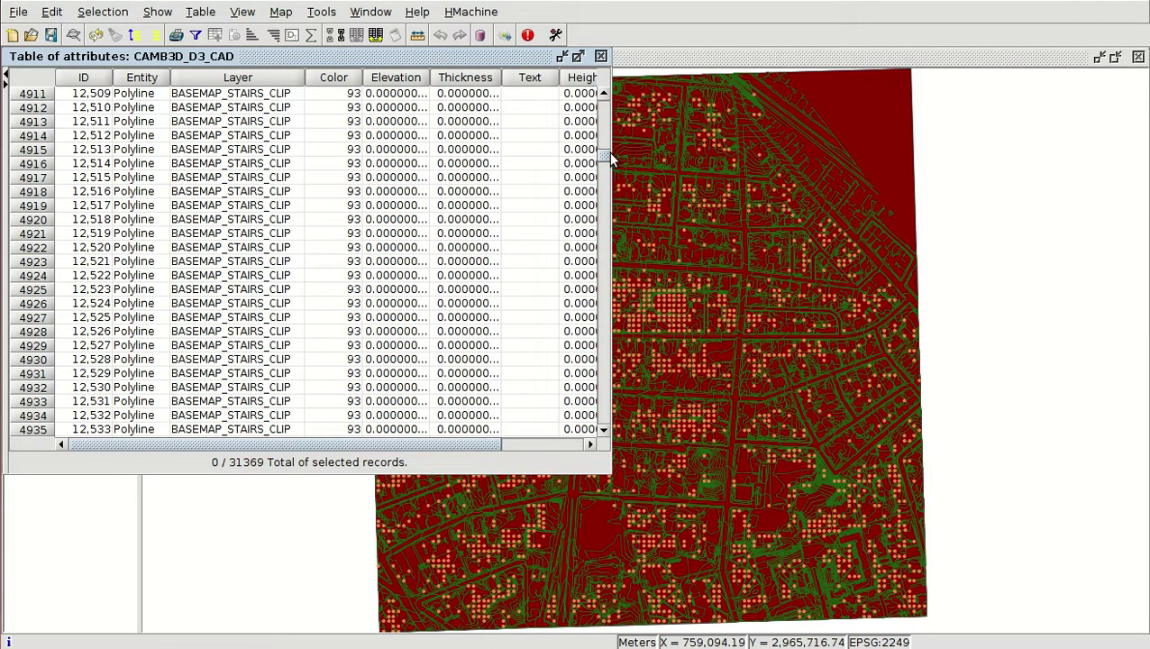
{"action": "mouse_move", "coordinate": [607, 158]}
{"action": "left_mouse_down"}
{"action": "mouse_move", "coordinate": [607, 177]}
{"action": "mouse_move", "coordinate": [609, 137]}
{"action": "mouse_move", "coordinate": [609, 160]}
{"action": "left_mouse_up"}
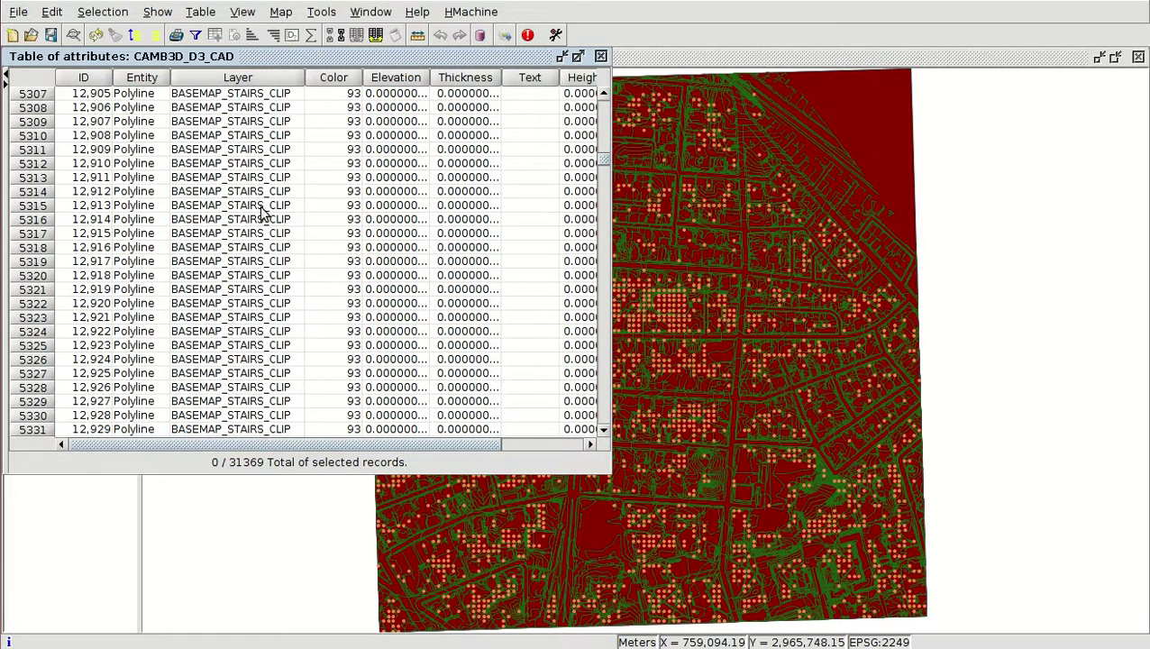
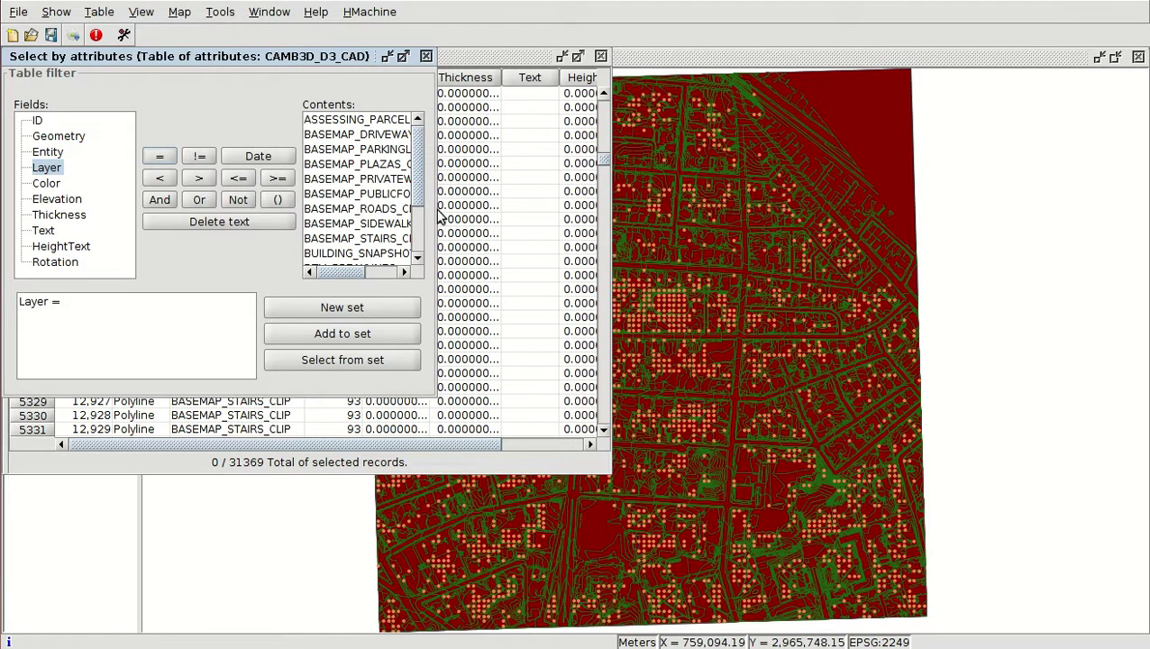
Select the records matching Layer = 'BASEMAP_PARKINGLOTS_CLIP' as a new set and close the attribute filter.
{"action": "left_click_drag", "start_coordinate": [365, 275], "coordinate": [387, 274]}
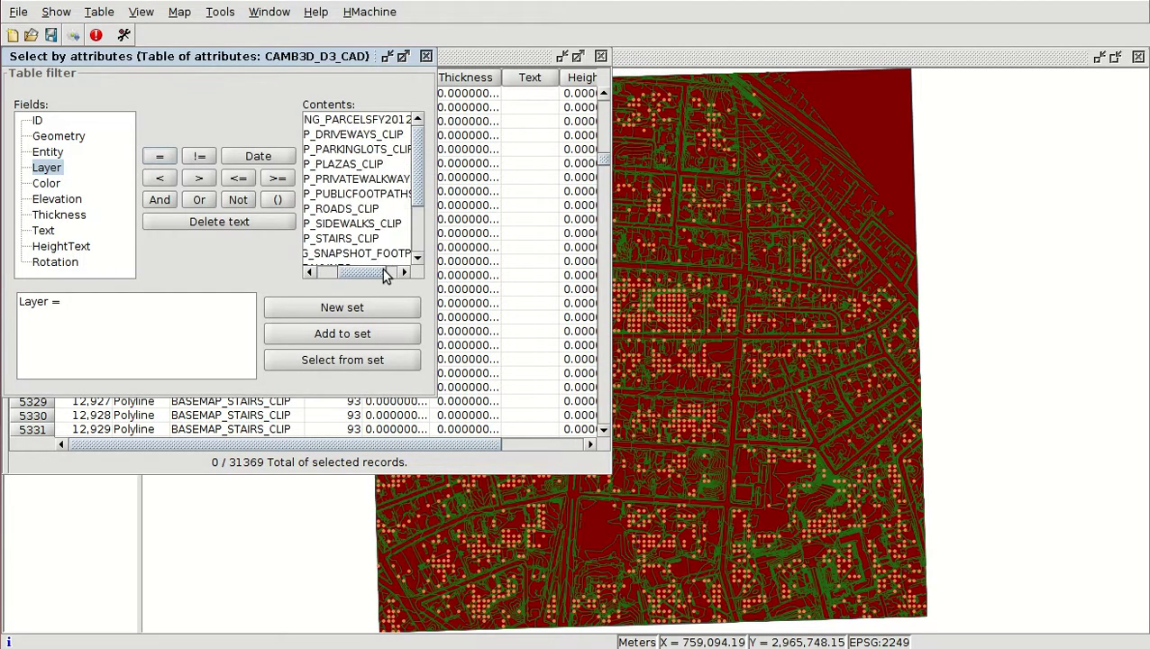
{"action": "double_click", "coordinate": [365, 150]}
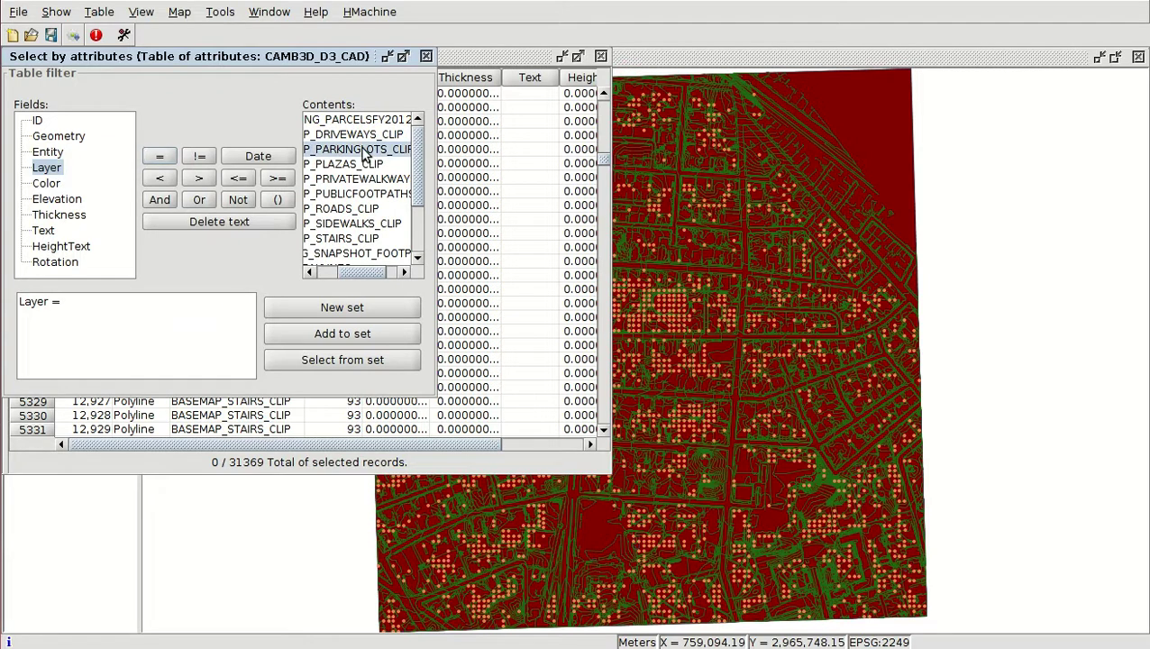
{"action": "left_click", "coordinate": [342, 308]}
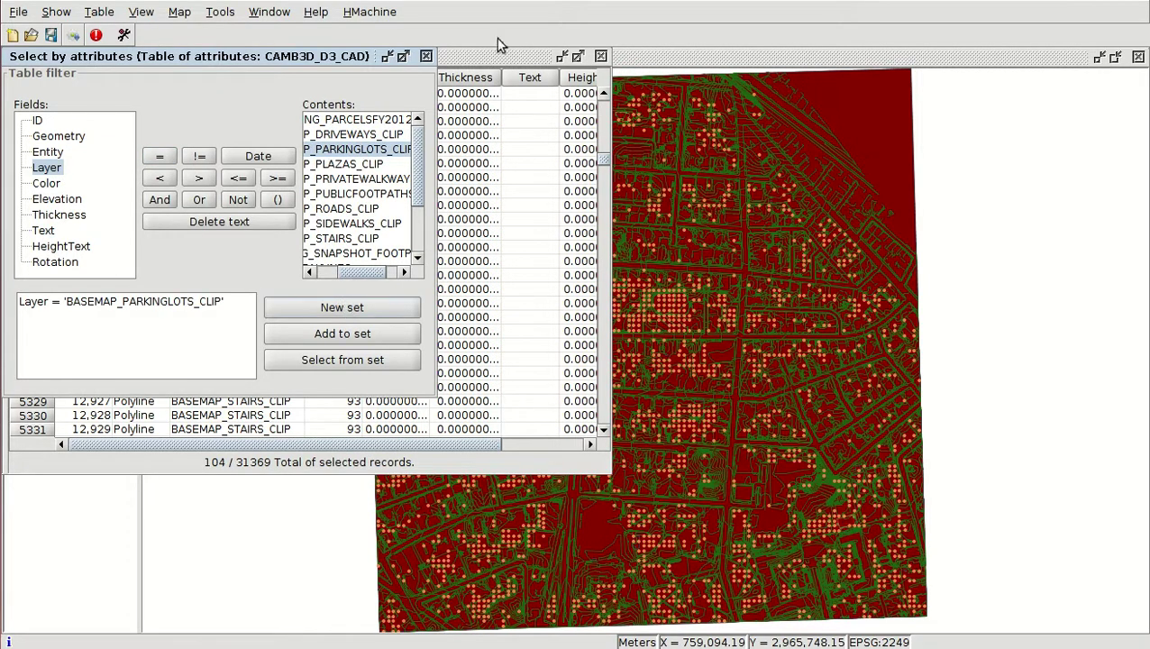
{"action": "left_click", "coordinate": [426, 56]}
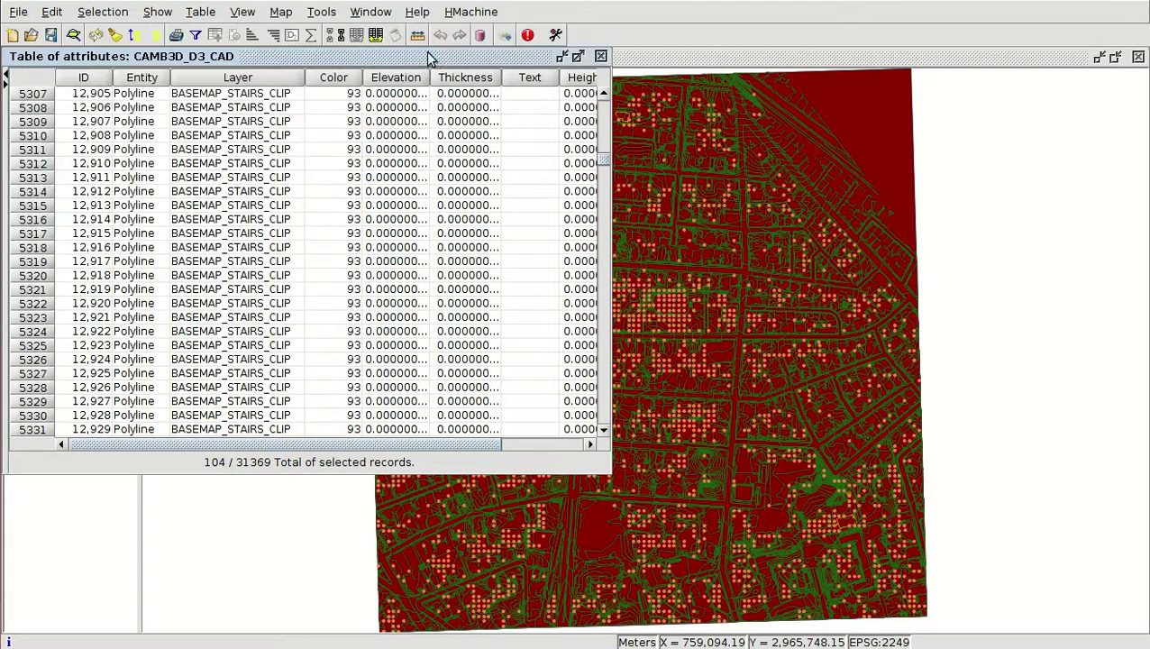
Bring the view forward and lower the fill colour opacity of the CAMB3D_D3_CAD layer's polygon symbol to a faint, mostly transparent level.
{"action": "left_click", "coordinate": [638, 59]}
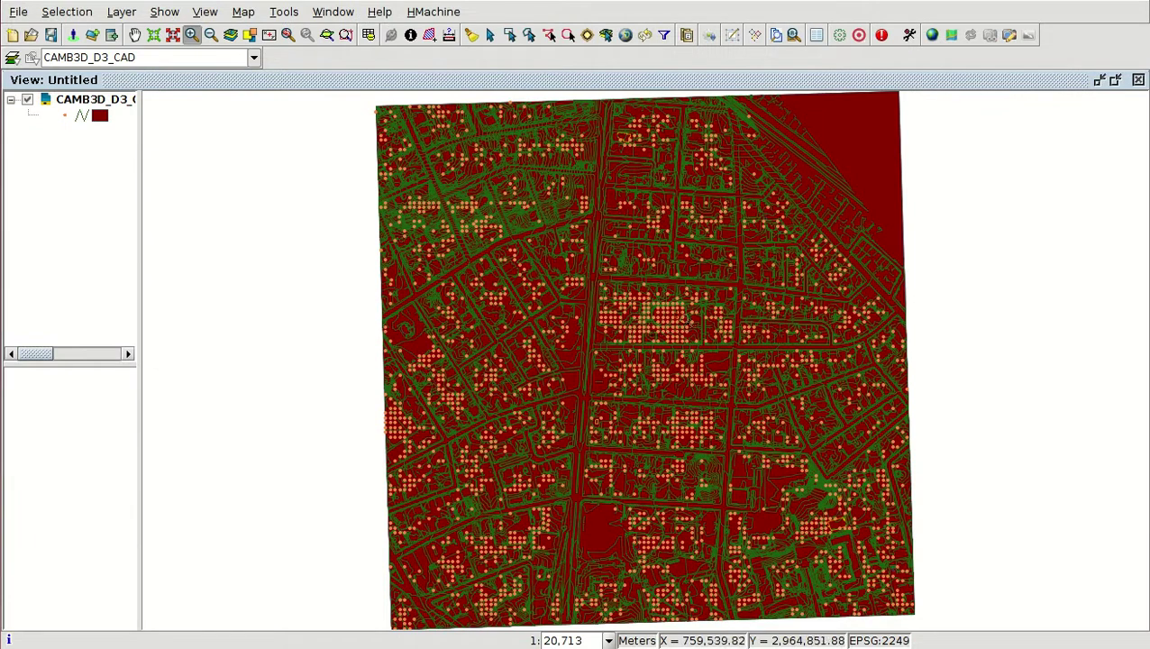
{"action": "double_click", "coordinate": [102, 119]}
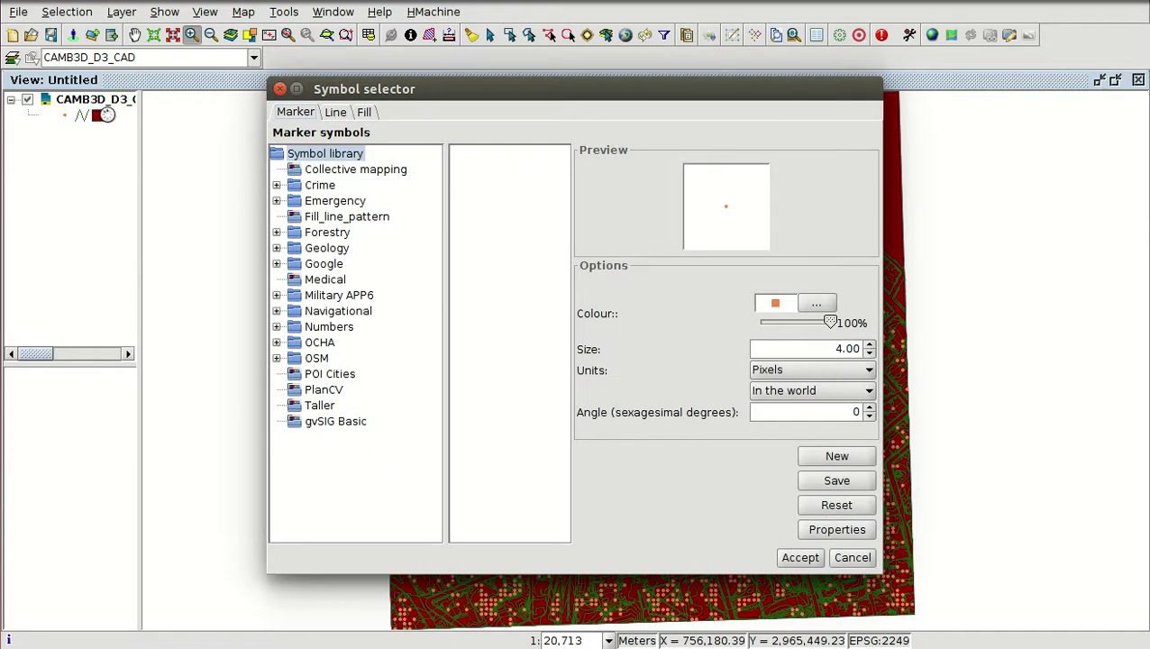
{"action": "left_click", "coordinate": [365, 113]}
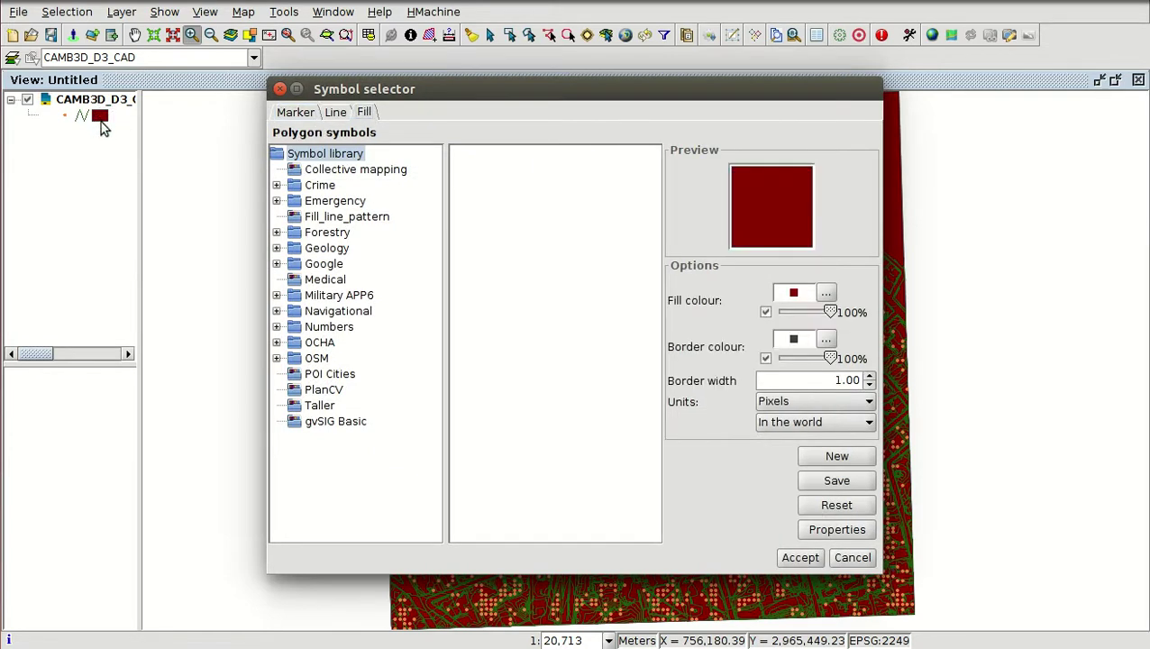
{"action": "left_click_drag", "start_coordinate": [830, 311], "coordinate": [781, 315]}
{"action": "left_click", "coordinate": [800, 556]}
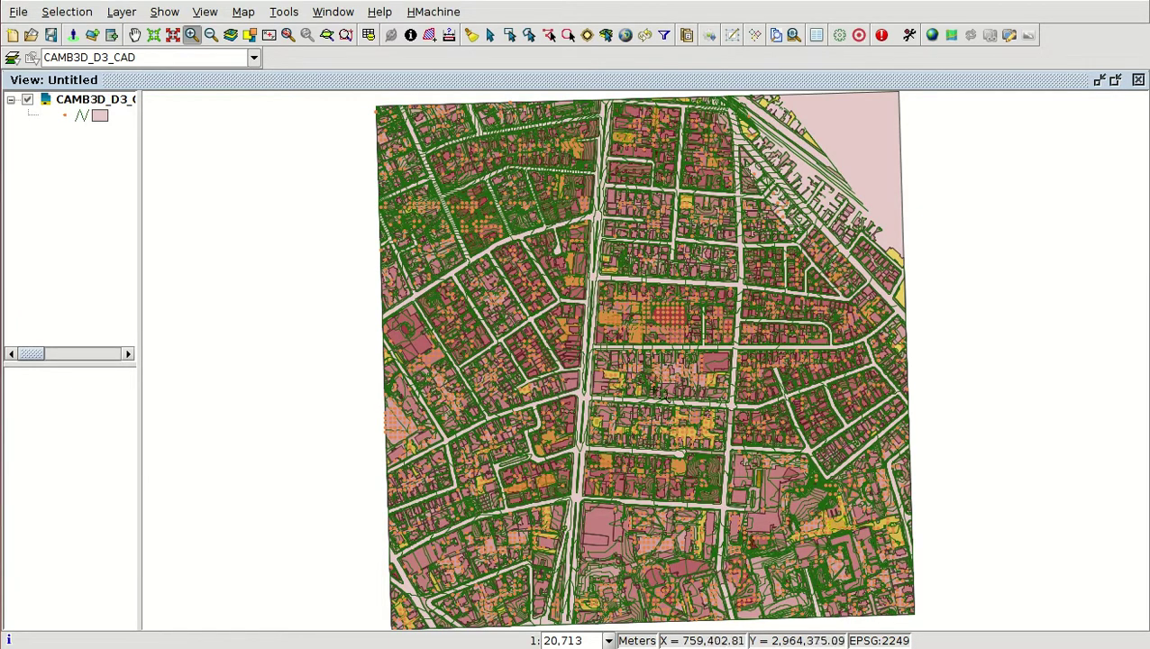
Reopen the CAMB3D_D3_CAD attribute table, move the selected parking lot records to the top and look through them.
{"action": "left_click", "coordinate": [369, 36]}
{"action": "scroll", "coordinate": [321, 136], "scroll_direction": "down", "scroll_amount": 7}
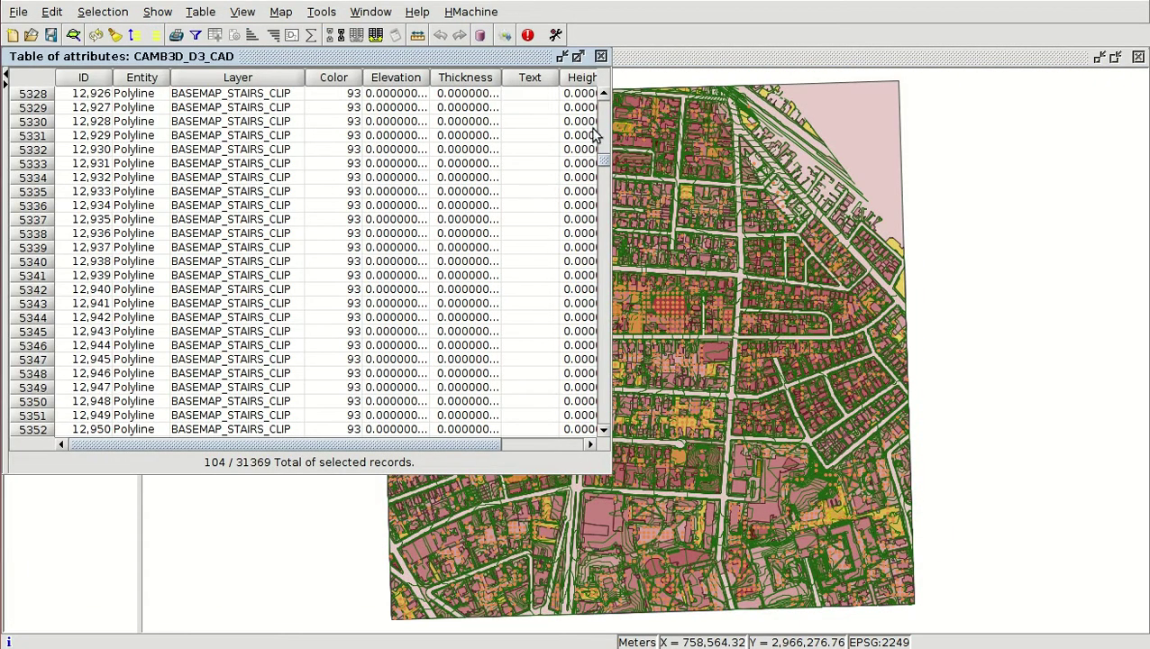
{"action": "mouse_move", "coordinate": [601, 160]}
{"action": "left_mouse_down"}
{"action": "mouse_move", "coordinate": [604, 188]}
{"action": "mouse_move", "coordinate": [605, 165]}
{"action": "left_mouse_up"}
{"action": "scroll", "coordinate": [379, 227], "scroll_direction": "down", "scroll_amount": 20}
{"action": "scroll", "coordinate": [382, 234], "scroll_direction": "down", "scroll_amount": 20}
{"action": "left_click_drag", "start_coordinate": [601, 165], "coordinate": [603, 100]}
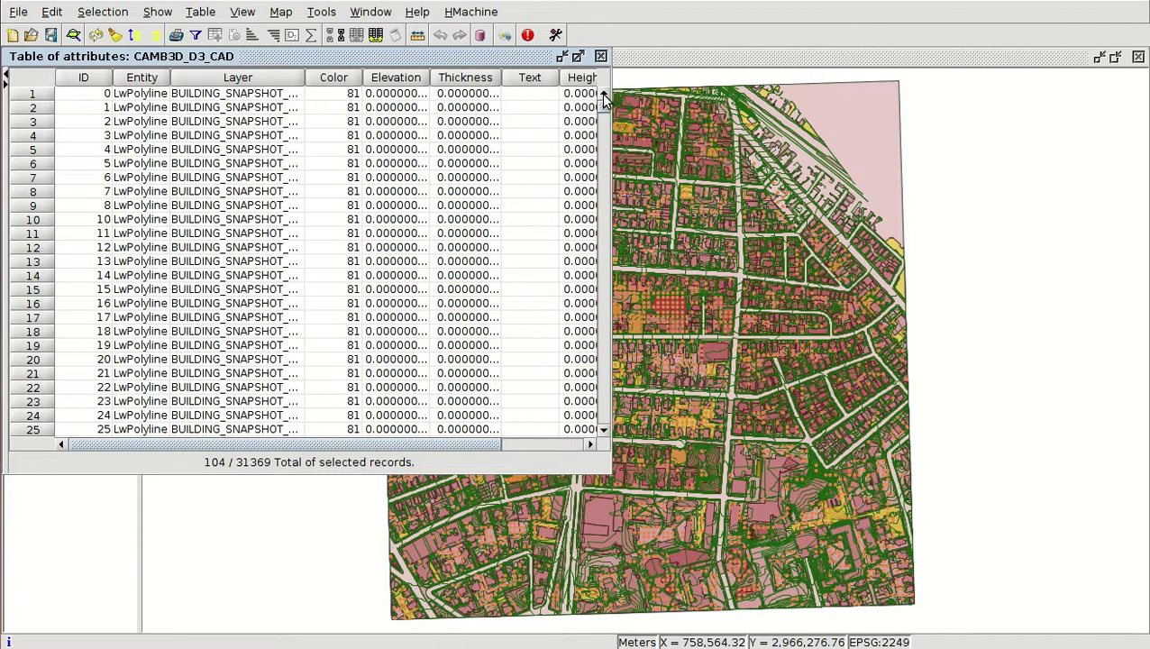
{"action": "left_click", "coordinate": [138, 36]}
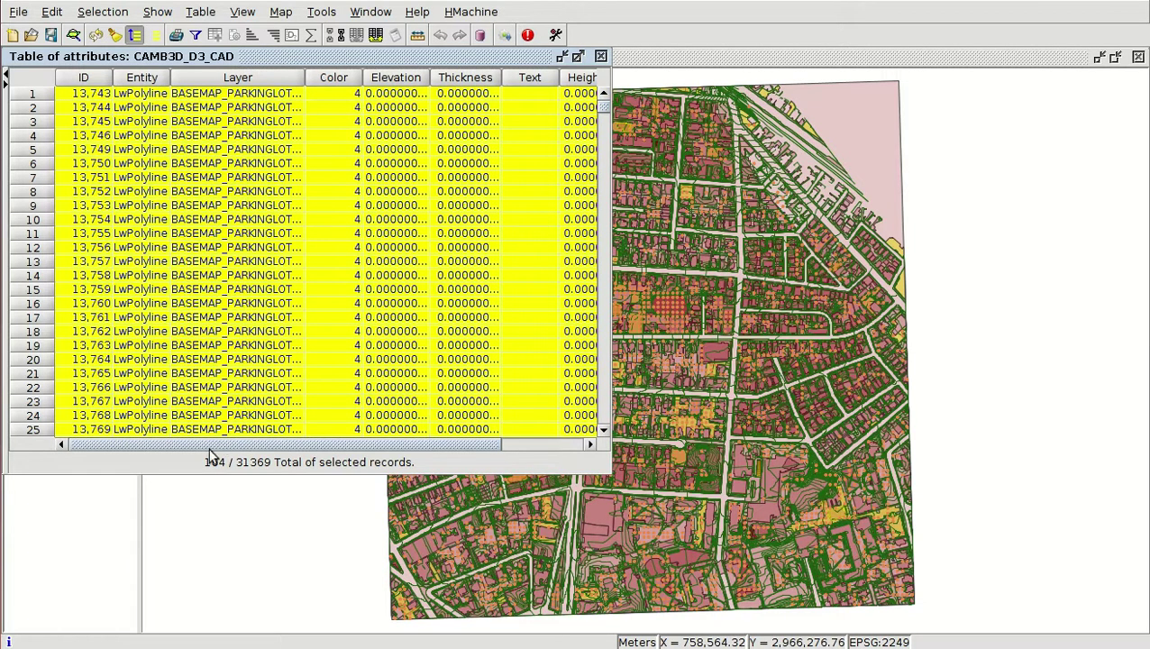
{"action": "scroll", "coordinate": [290, 174], "scroll_direction": "down", "scroll_amount": 6}
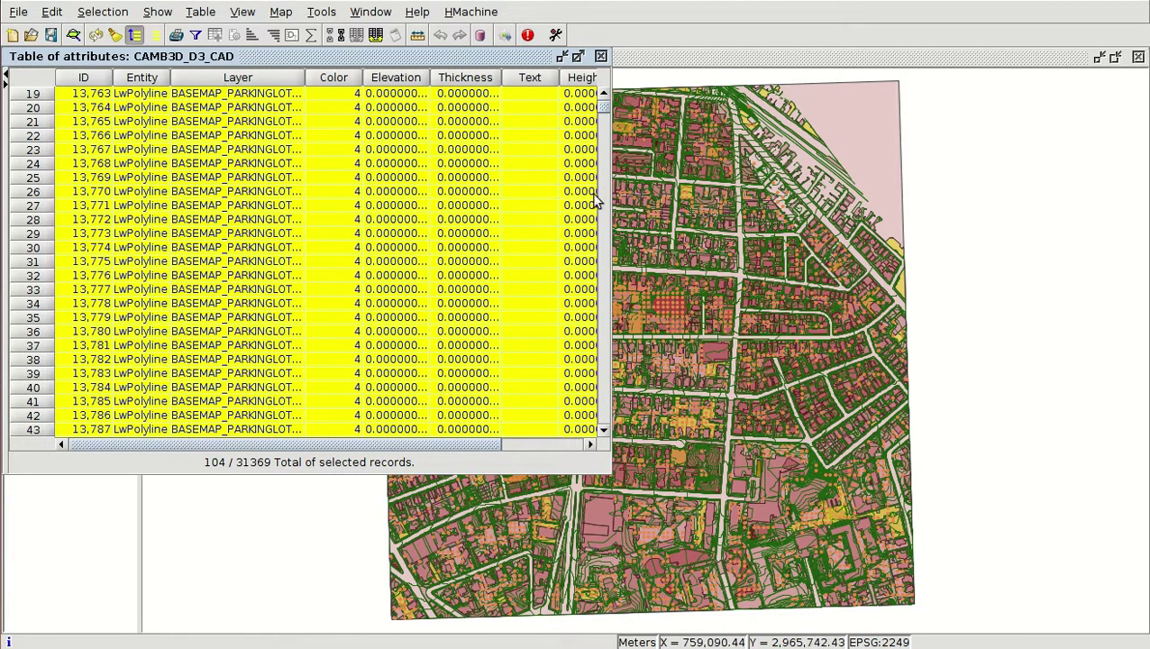
{"action": "scroll", "coordinate": [282, 124], "scroll_direction": "down", "scroll_amount": 10}
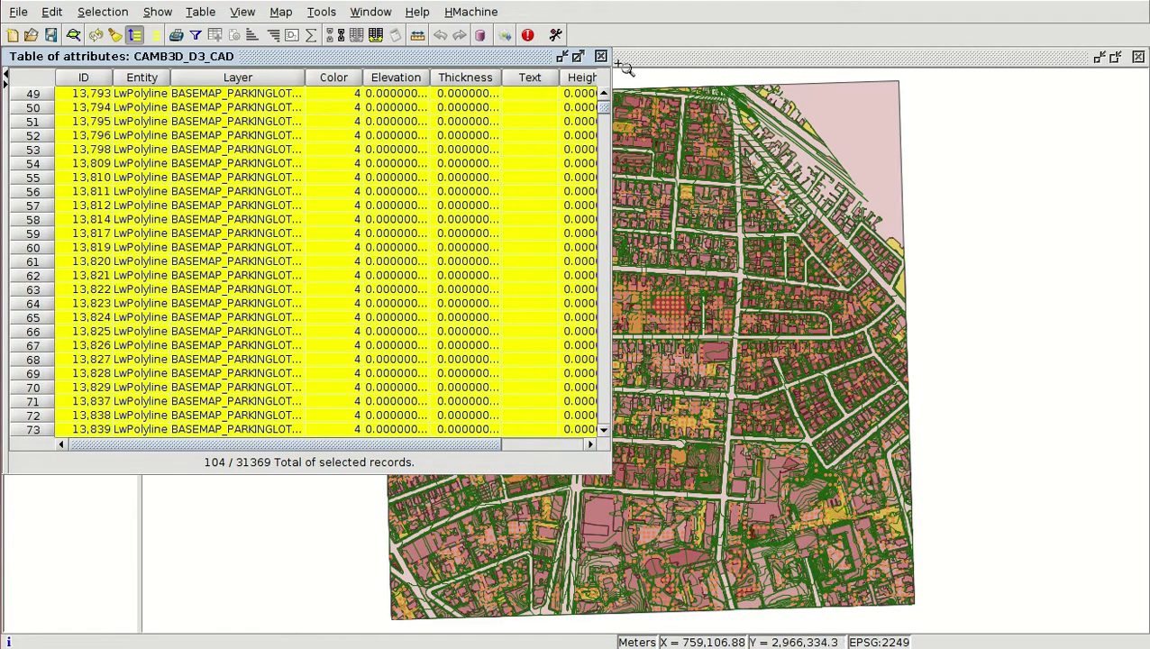
Return to the view and start exporting the CAMB3D_D3_CAD layer with Shape format as the output format.
{"action": "left_click", "coordinate": [667, 58]}
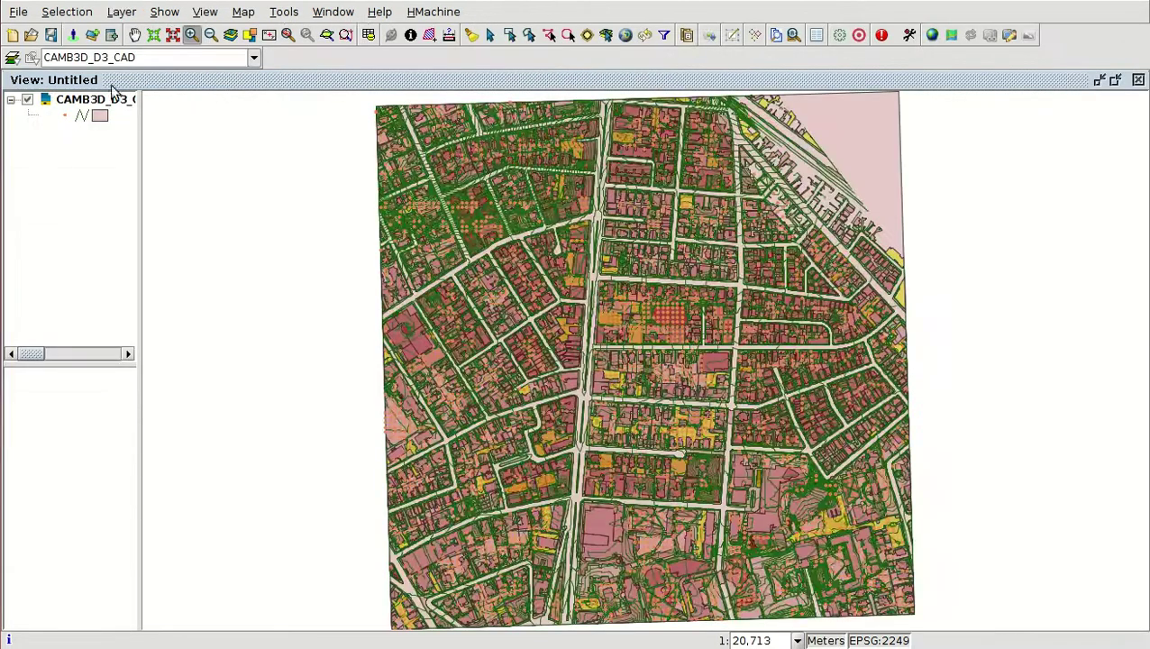
{"action": "left_click", "coordinate": [126, 13]}
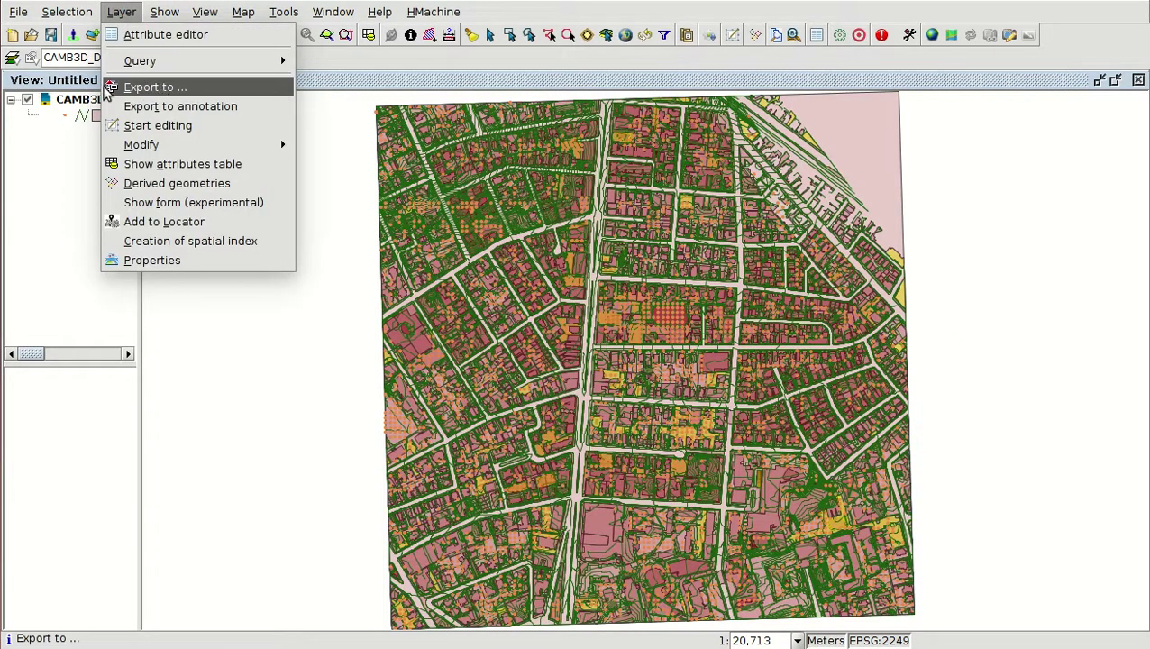
{"action": "left_click", "coordinate": [77, 107]}
{"action": "left_click", "coordinate": [79, 105]}
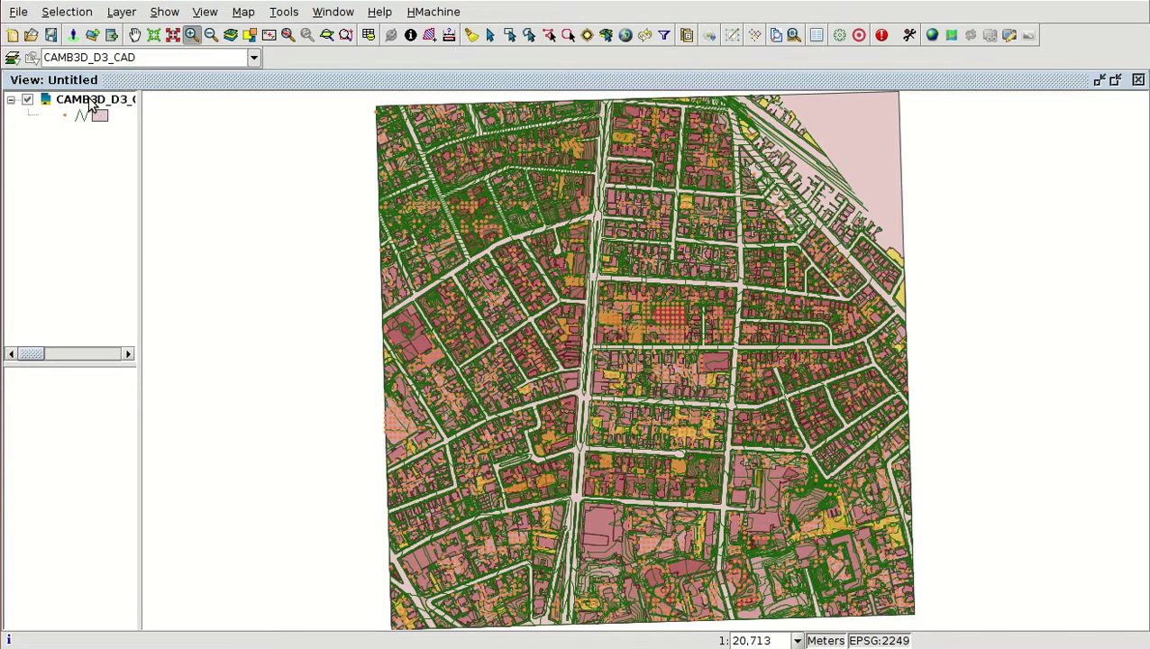
{"action": "right_click", "coordinate": [95, 108]}
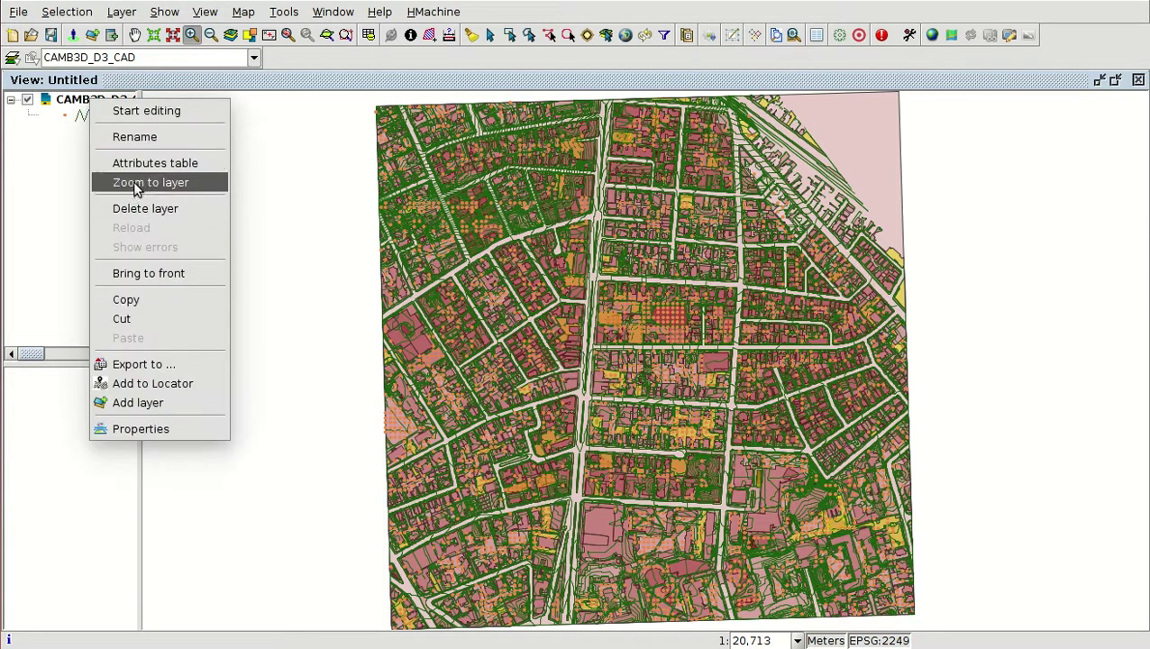
{"action": "left_click", "coordinate": [153, 365]}
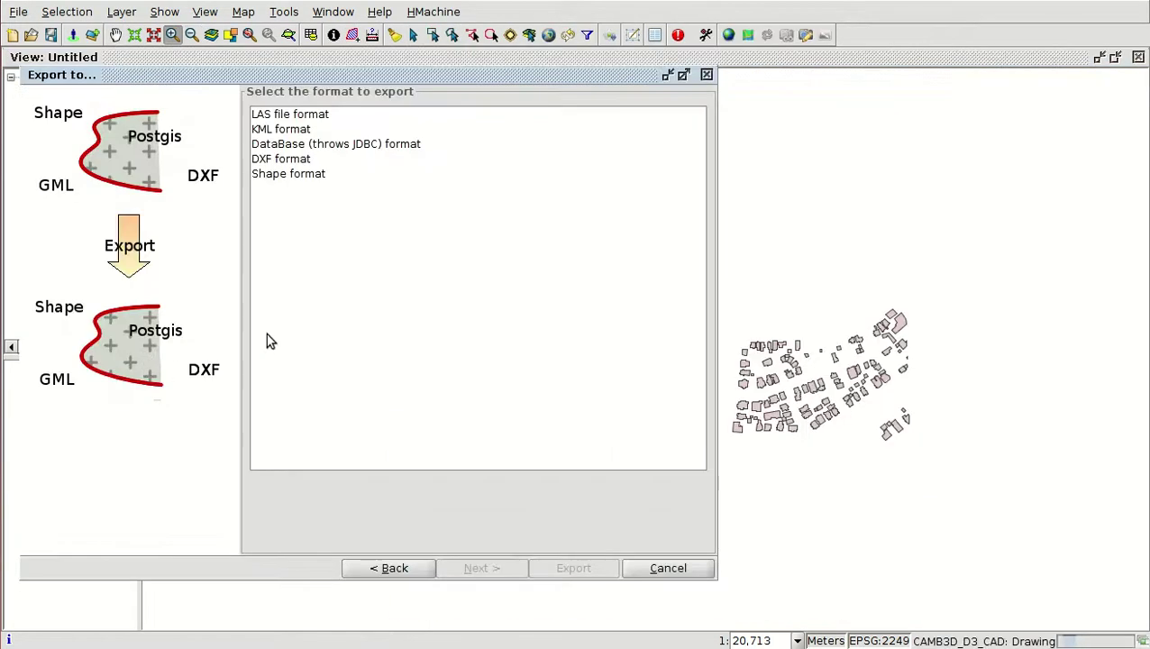
{"action": "left_click", "coordinate": [282, 174]}
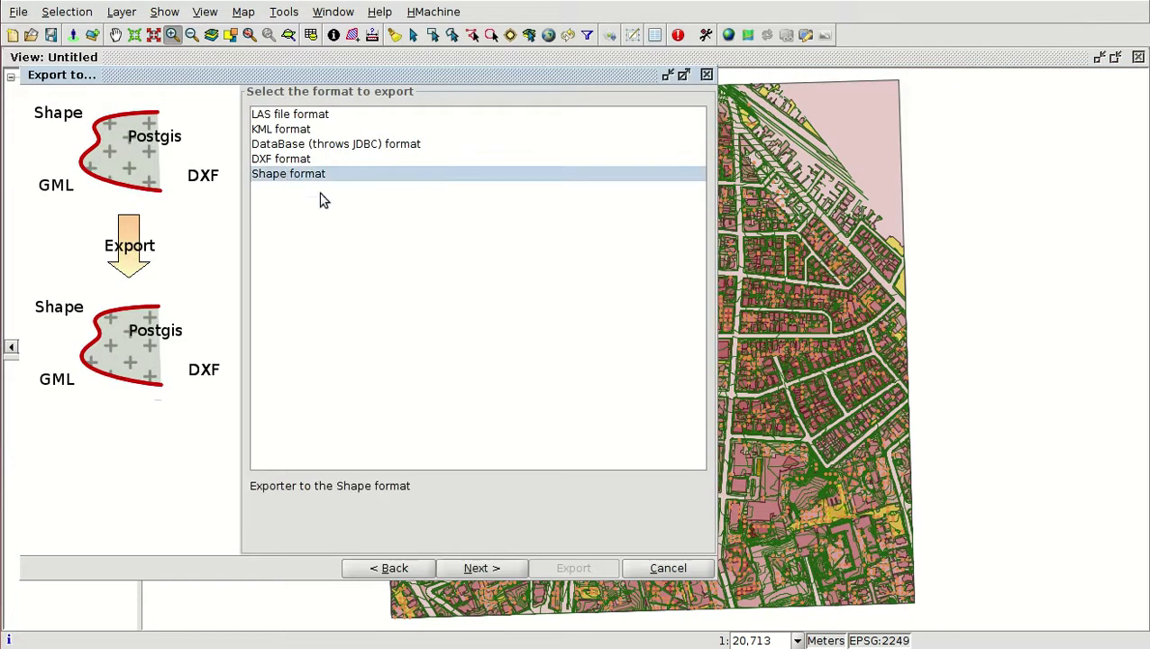
{"action": "left_click", "coordinate": [477, 569]}
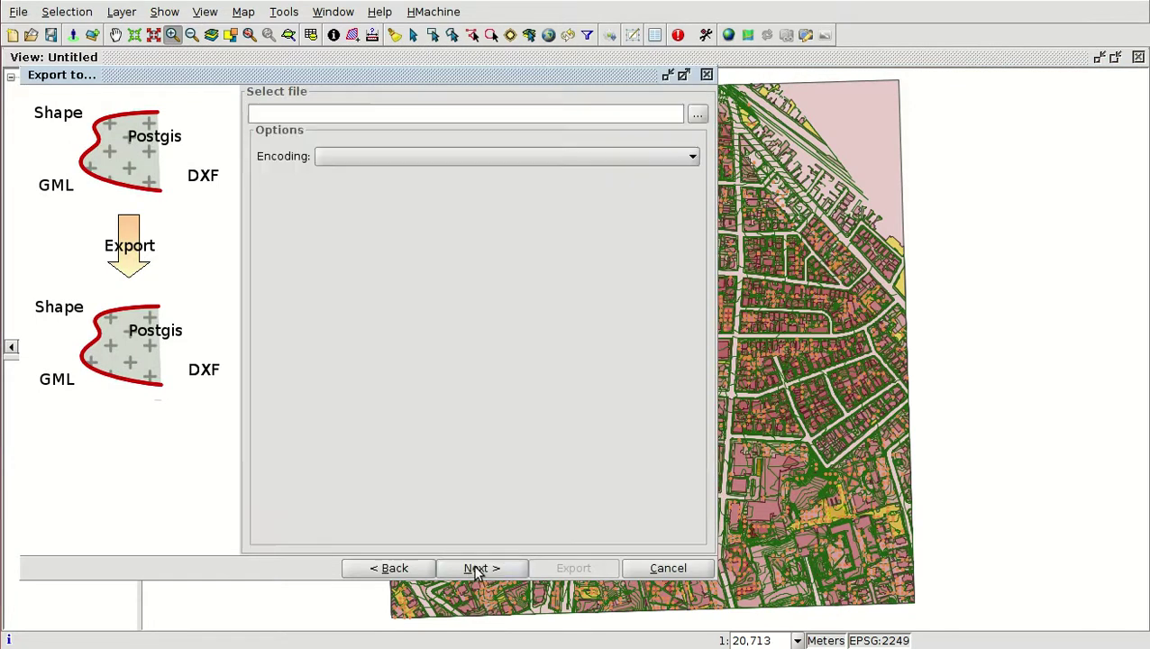
Set the export file to Cambridge_parkings in the Ayuntamientos_en/1-course/resuts folder with UTF-8 encoding.
{"action": "left_click", "coordinate": [698, 117]}
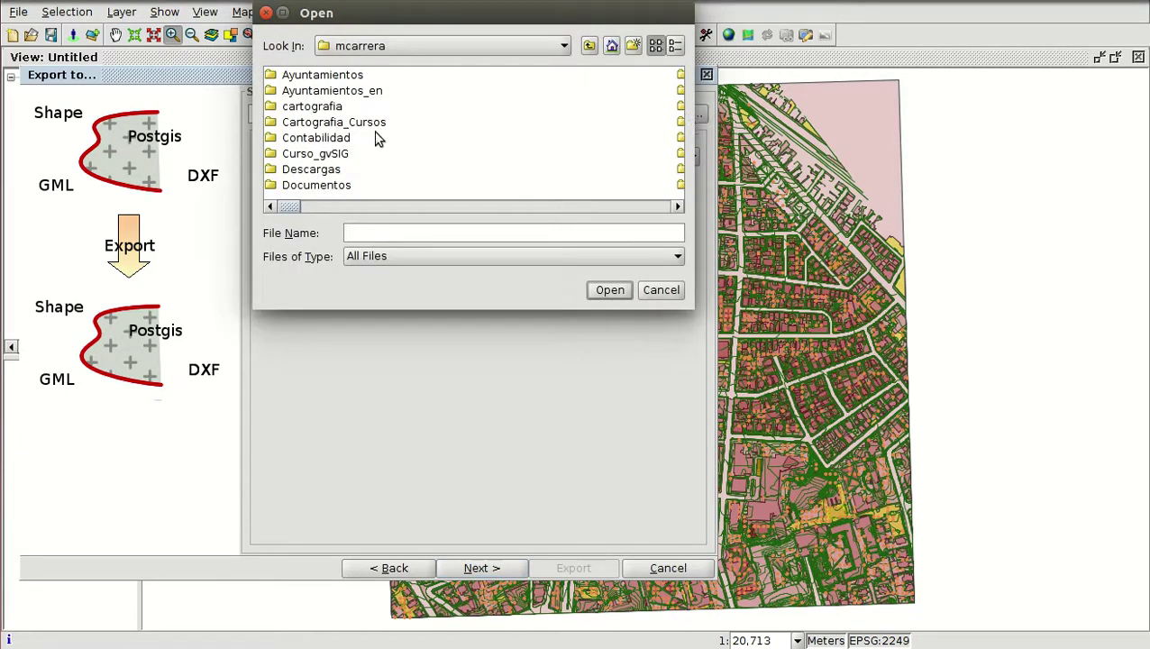
{"action": "double_click", "coordinate": [315, 91]}
{"action": "double_click", "coordinate": [306, 78]}
{"action": "double_click", "coordinate": [303, 186]}
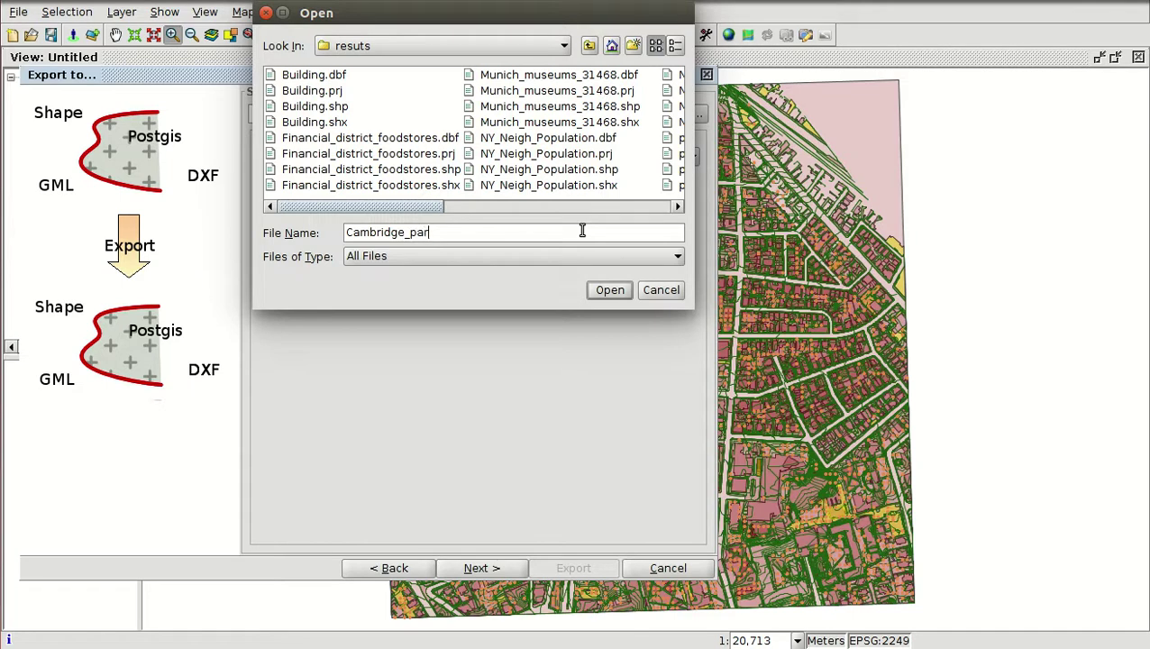
{"action": "type", "text": "g"}
{"action": "left_click", "coordinate": [608, 291]}
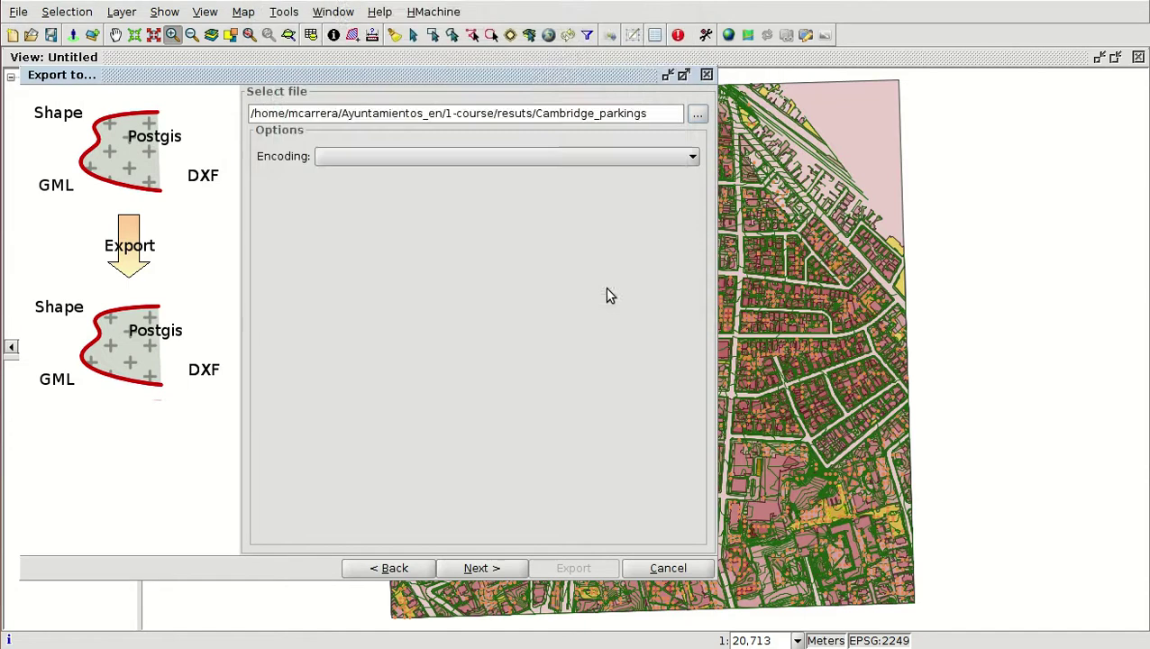
{"action": "left_click", "coordinate": [440, 162]}
{"action": "left_click", "coordinate": [375, 263]}
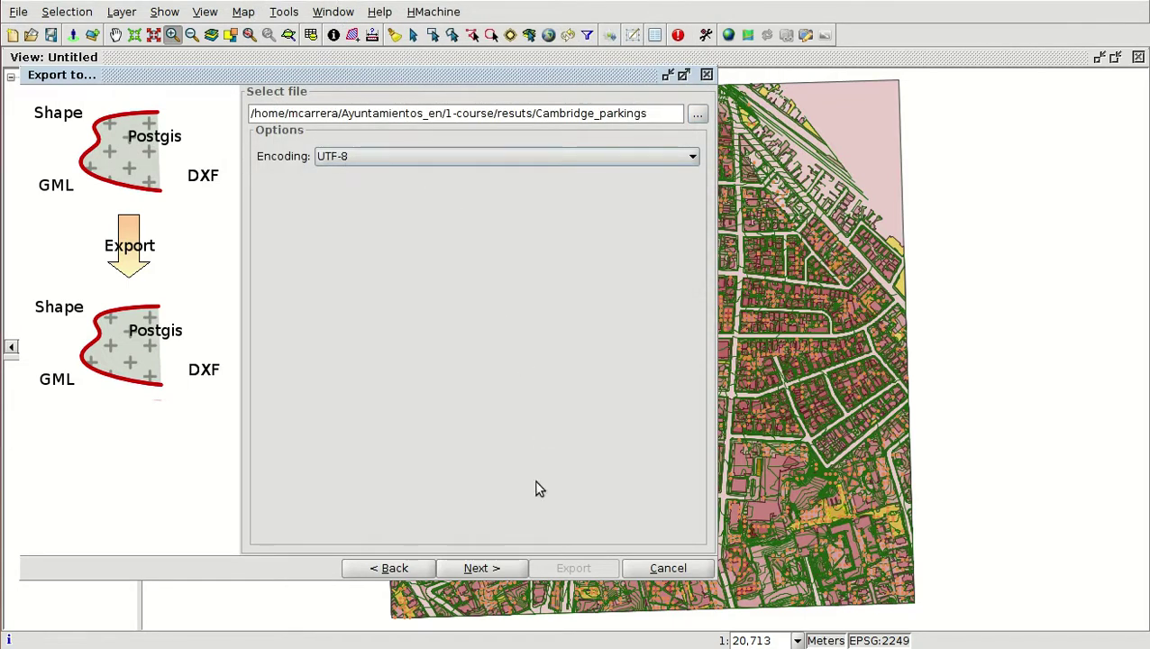
{"action": "left_click", "coordinate": [478, 567]}
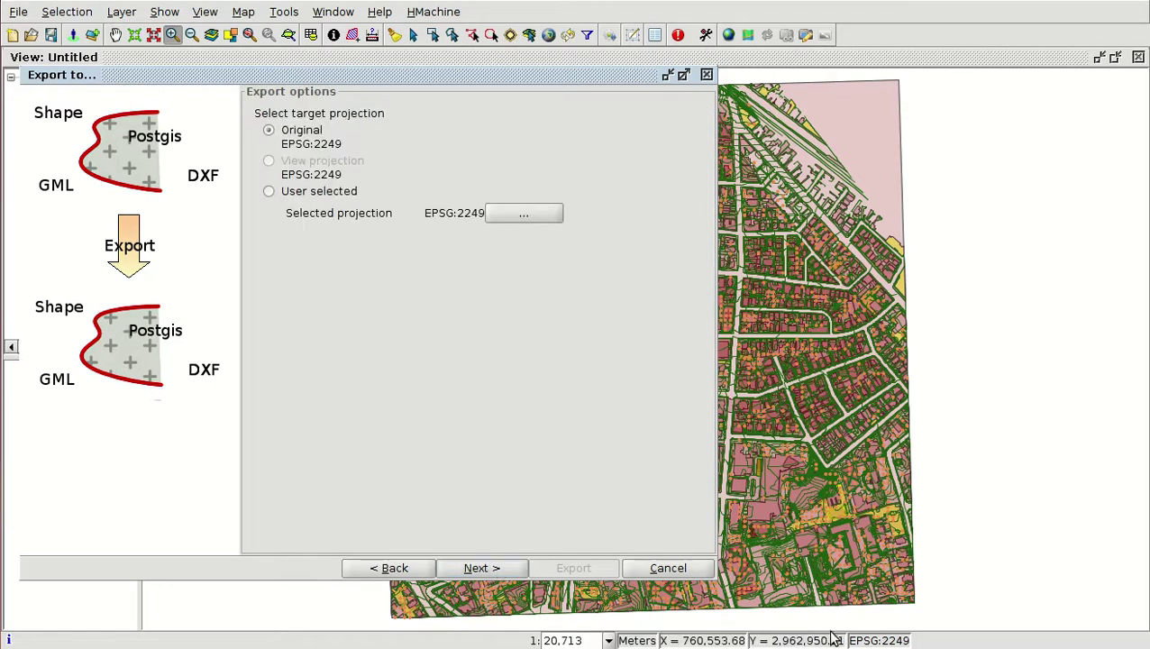
Export only the selected records in the original EPSG:2249 projection, add every resulting layer to the view and close the export wizard.
{"action": "left_click", "coordinate": [490, 567]}
{"action": "left_click", "coordinate": [286, 157]}
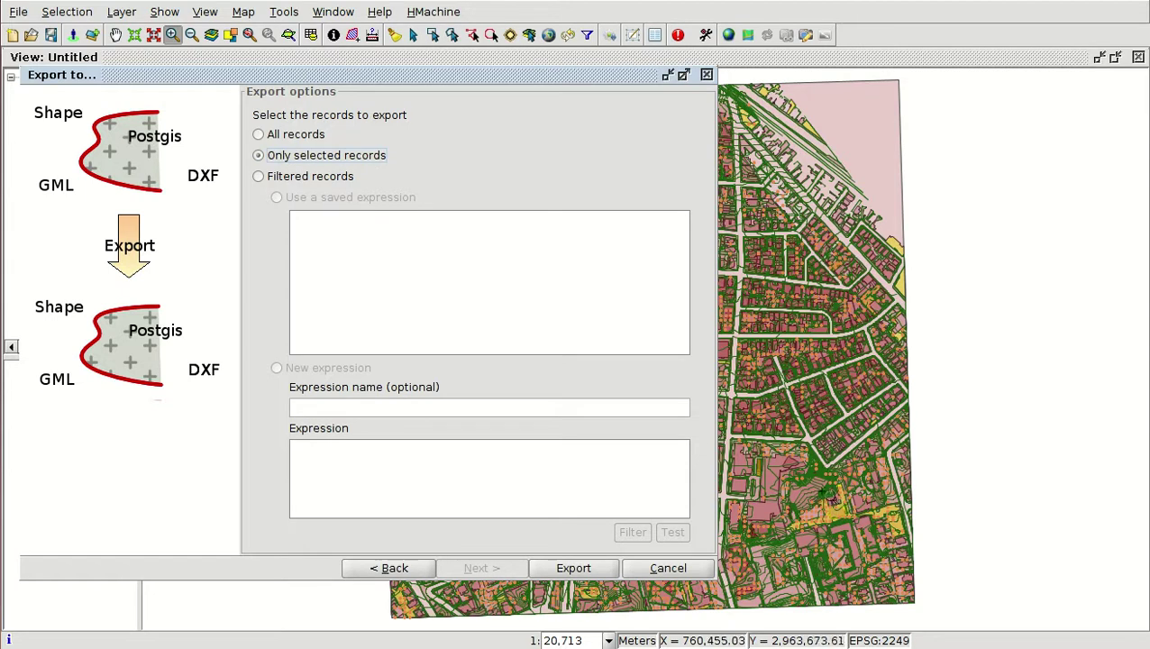
{"action": "left_click", "coordinate": [573, 570]}
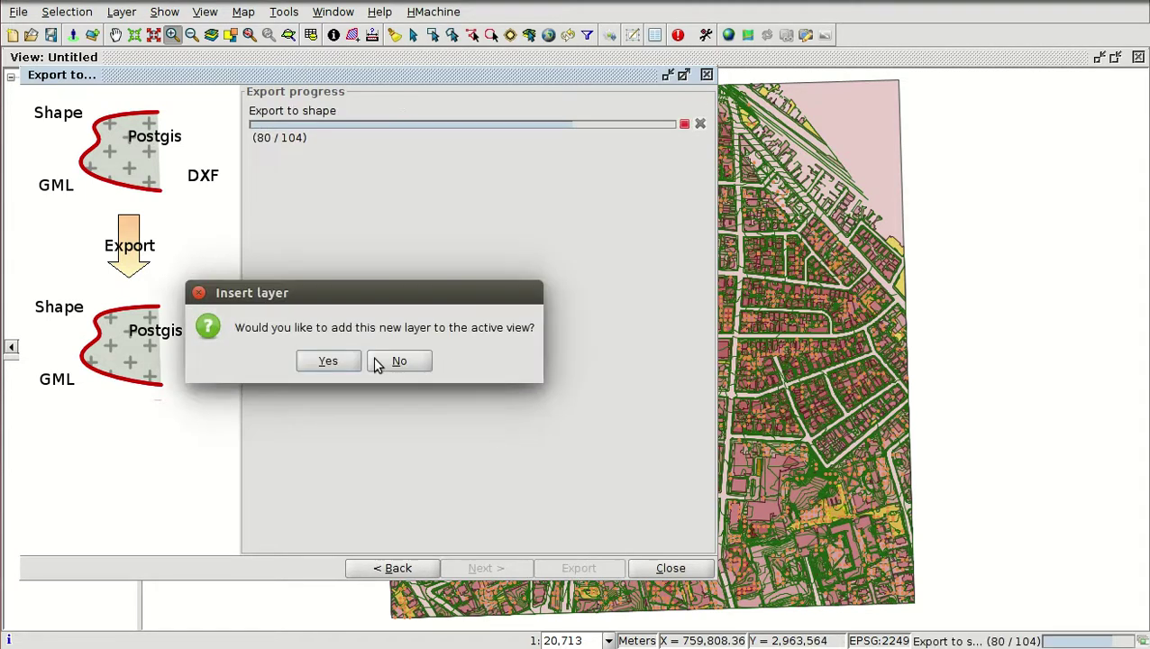
{"action": "left_click", "coordinate": [343, 360]}
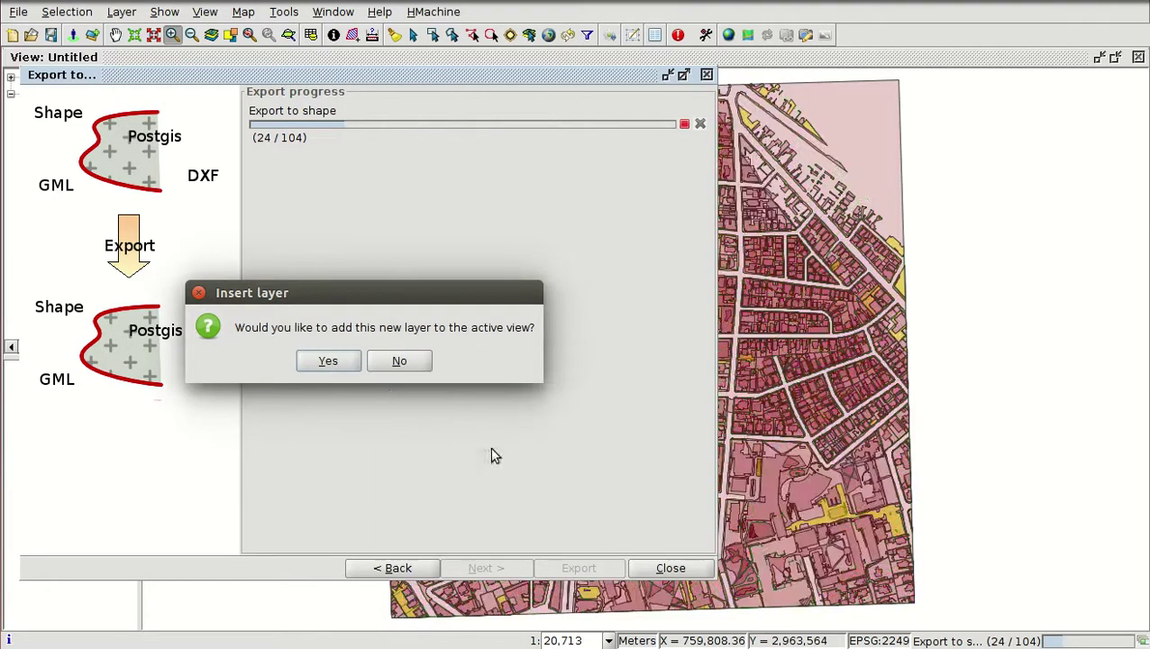
{"action": "left_click", "coordinate": [329, 361]}
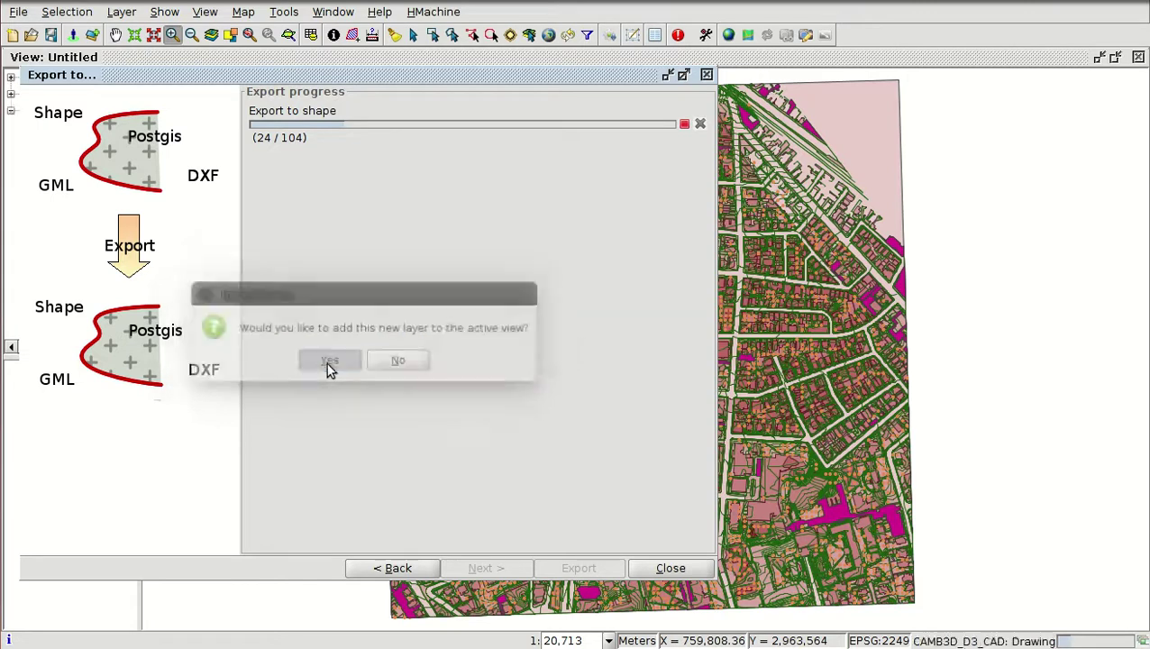
{"action": "left_click", "coordinate": [326, 362]}
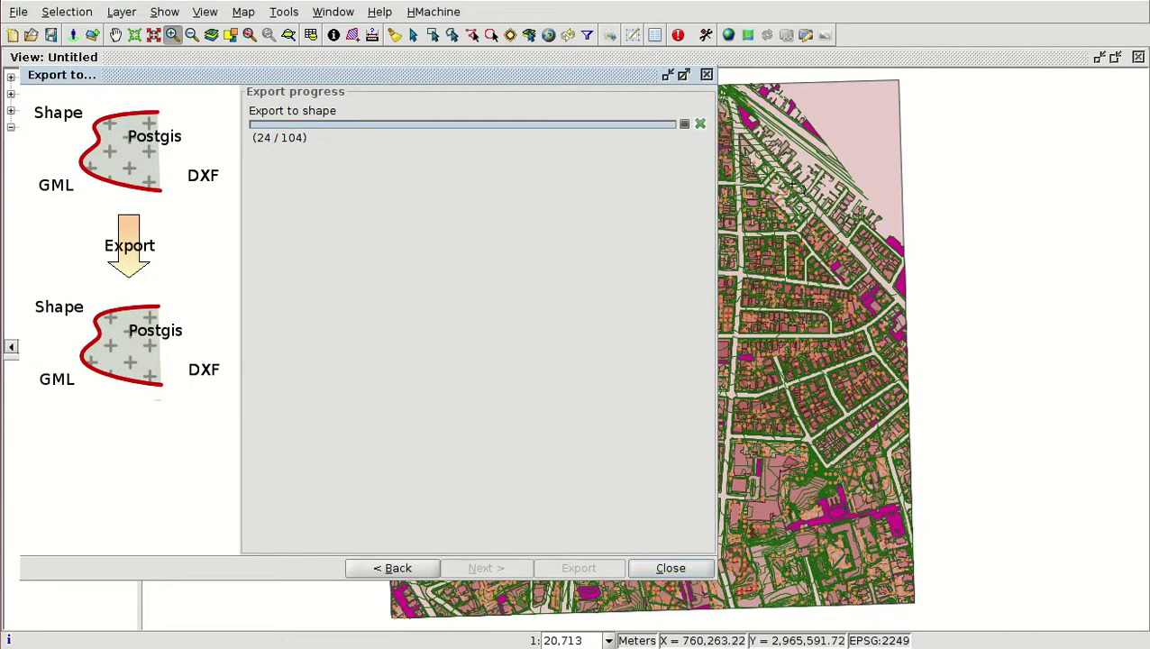
{"action": "left_click", "coordinate": [671, 565]}
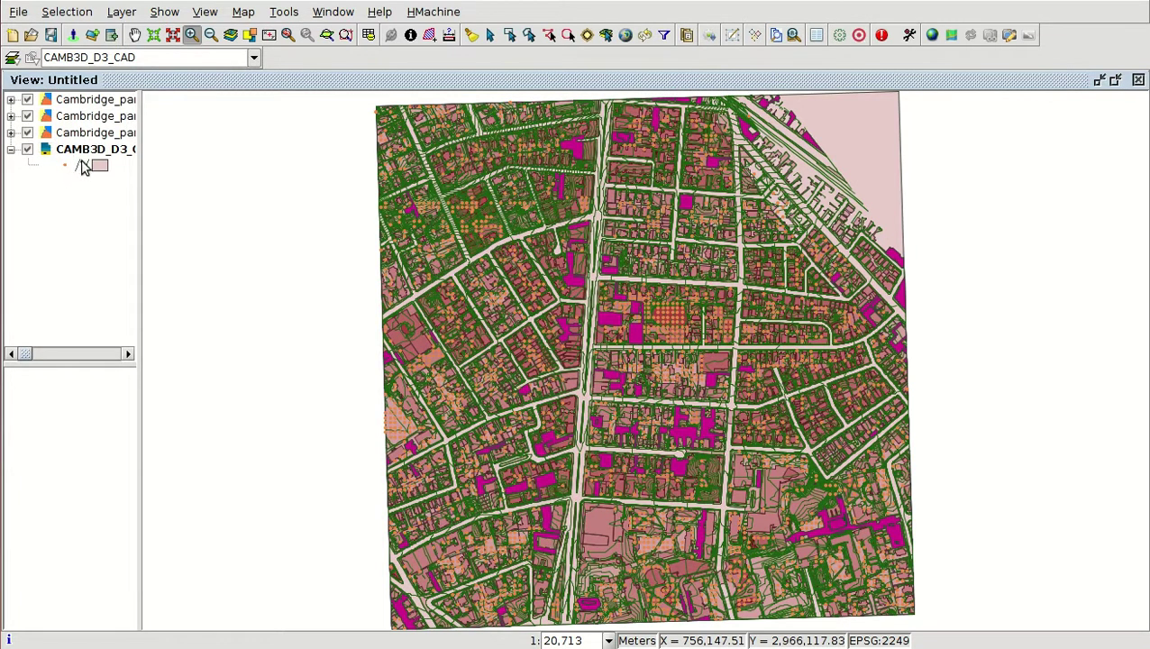
Expand the legends of the three Cambridge_parkings layers to show their polygon, line and point symbols.
{"action": "left_click", "coordinate": [11, 132]}
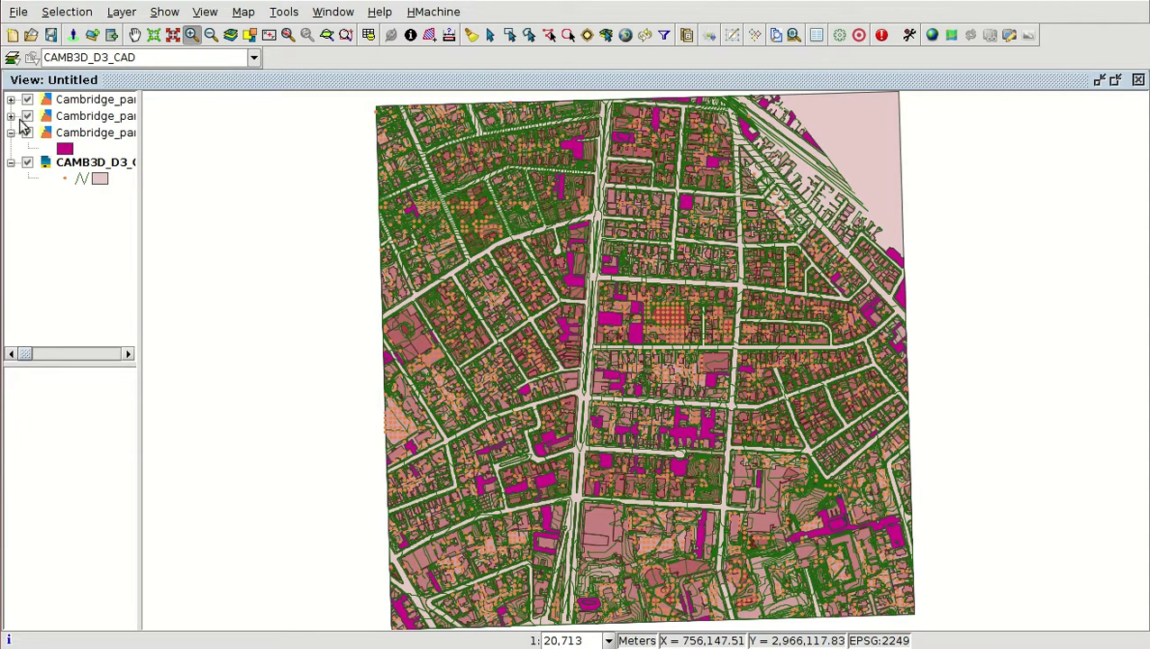
{"action": "left_click", "coordinate": [11, 116]}
{"action": "left_click", "coordinate": [11, 99]}
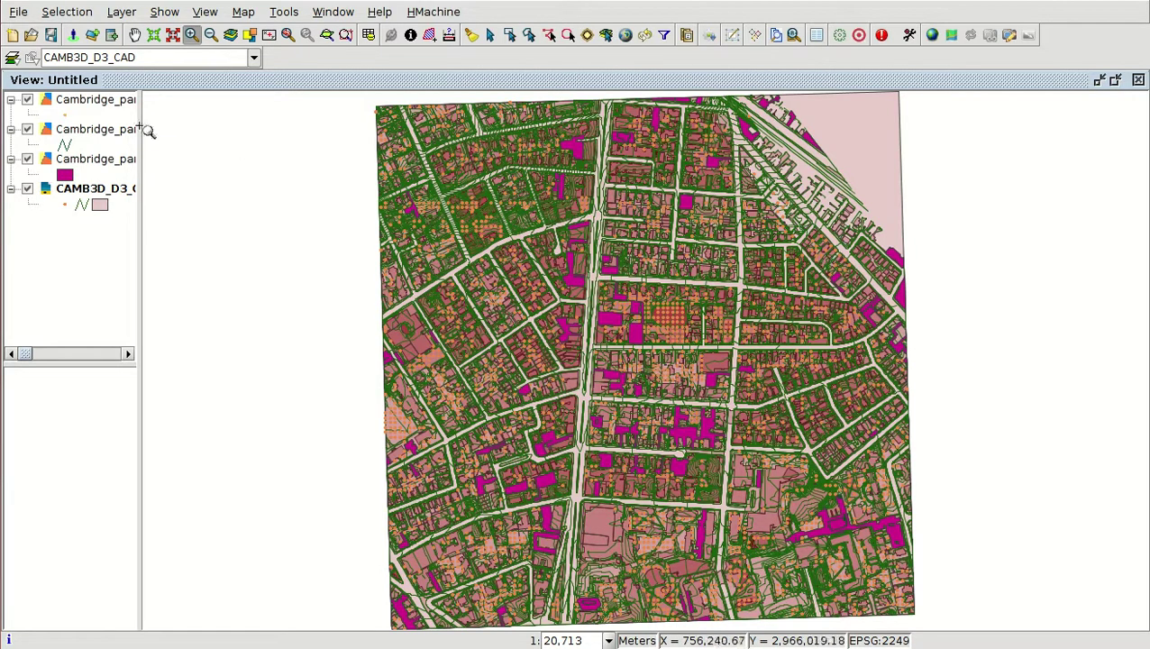
Check the Cambridge_parkings (curve) attribute table, selecting records 7 to 14 and widening the Layer column to its full names, then close it.
{"action": "left_click", "coordinate": [85, 132]}
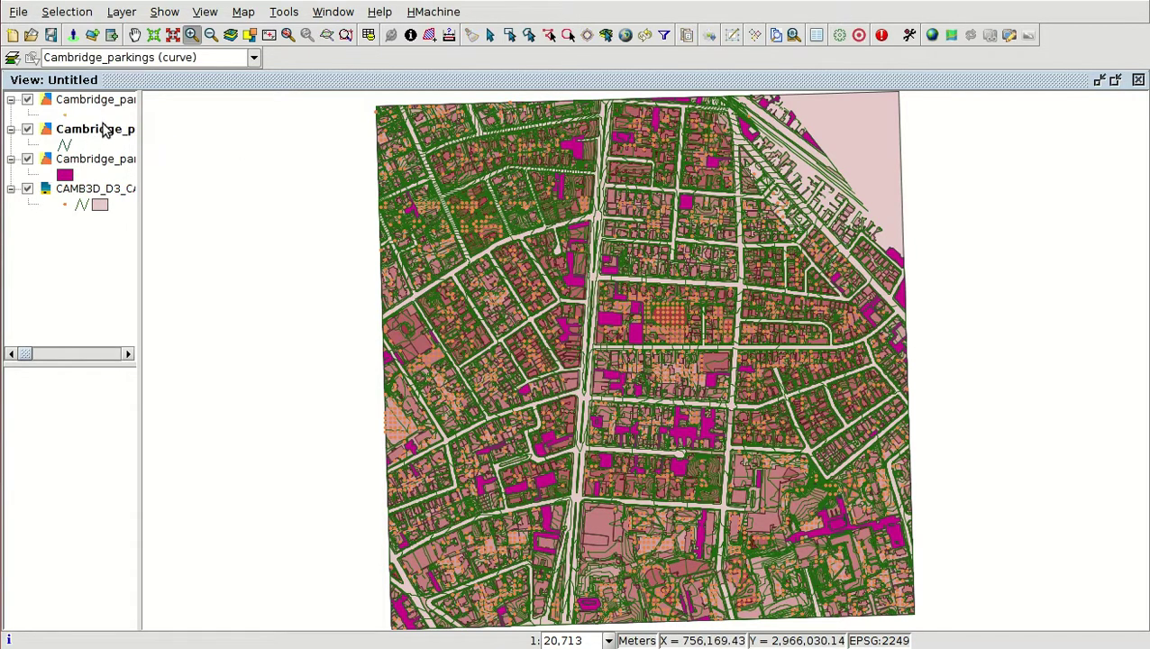
{"action": "left_click", "coordinate": [368, 34]}
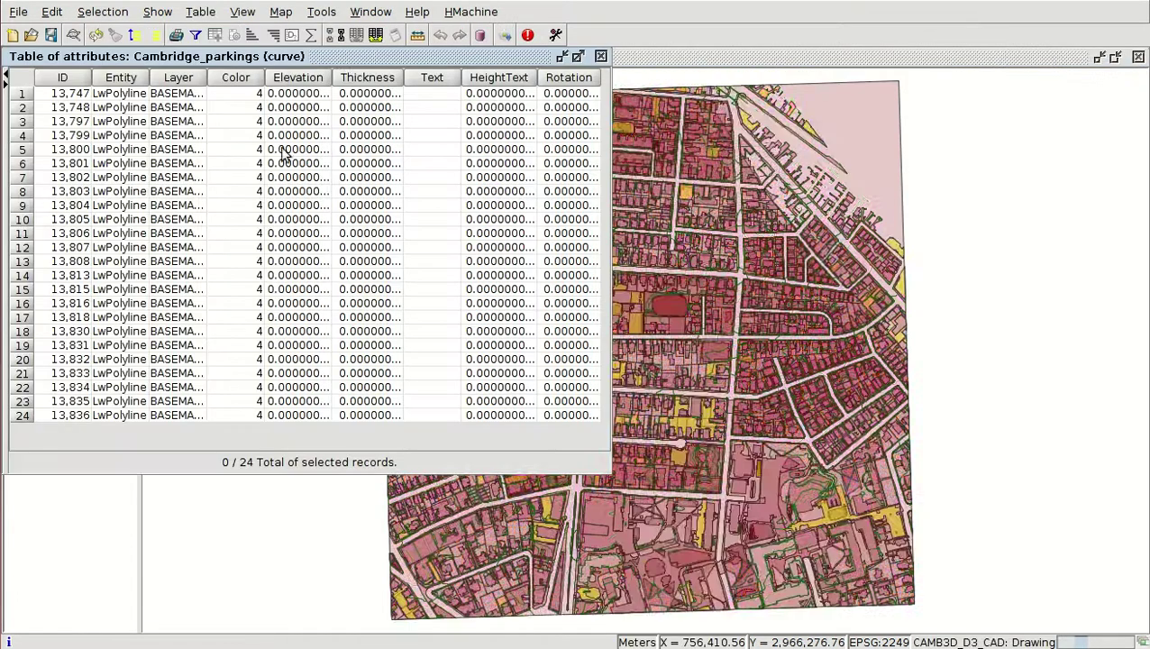
{"action": "left_click_drag", "start_coordinate": [377, 177], "coordinate": [386, 275]}
{"action": "double_click", "coordinate": [206, 77]}
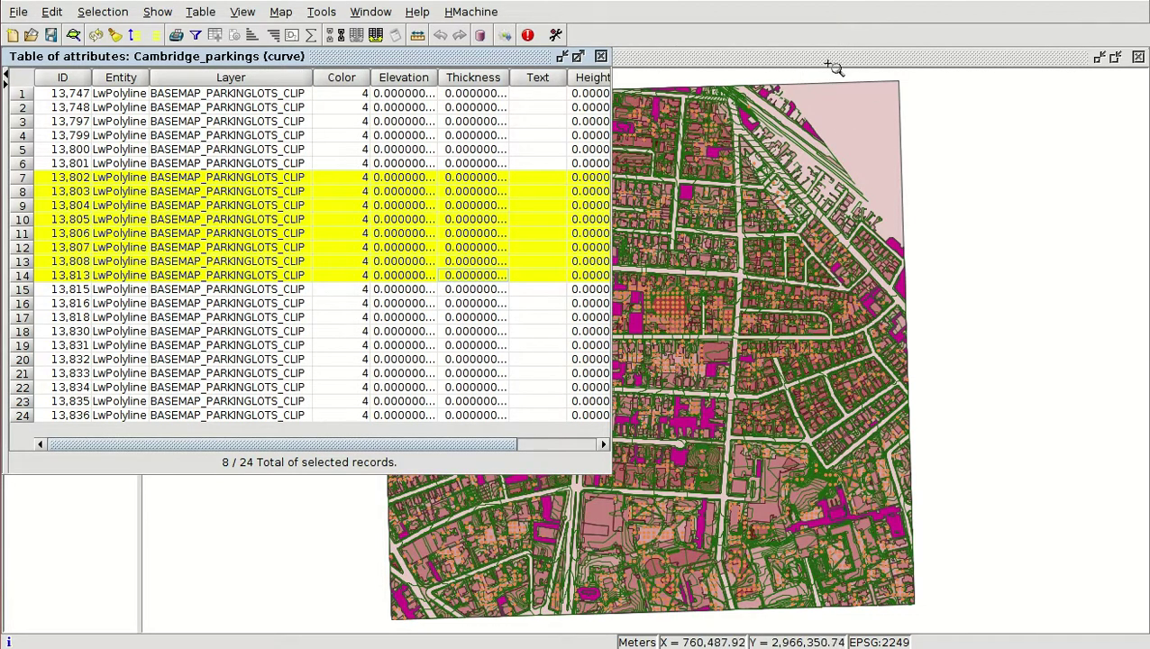
{"action": "left_click", "coordinate": [600, 56]}
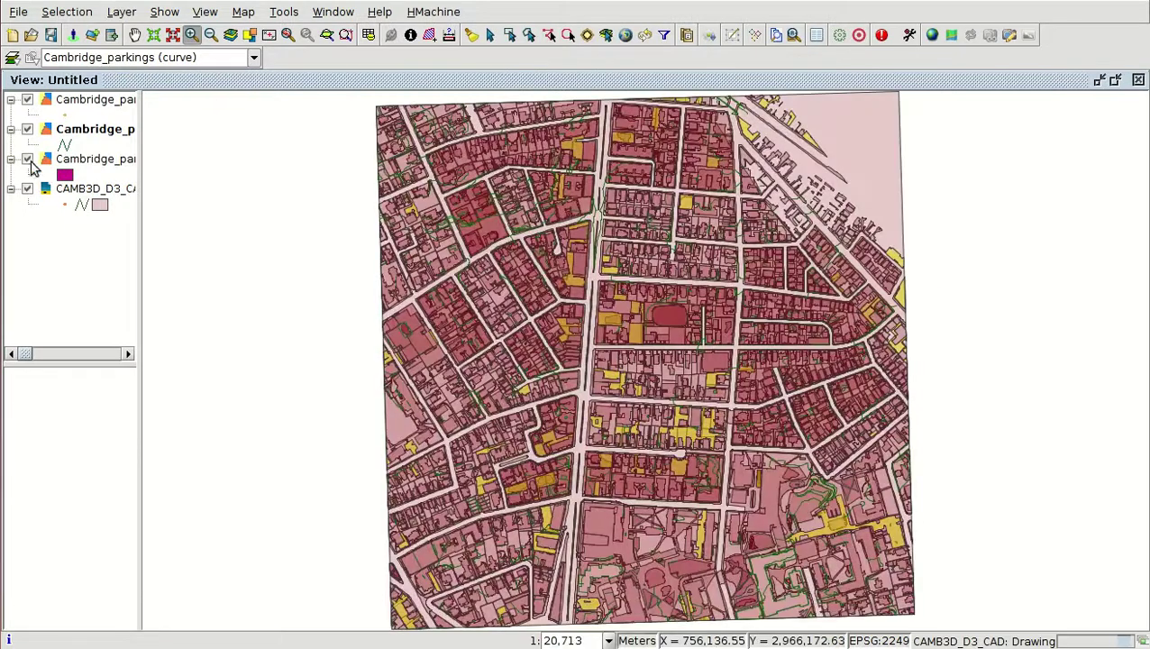
Hide the CAMB3D_D3_CAD layer and inspect the exported parking lots up close.
{"action": "left_click", "coordinate": [27, 189]}
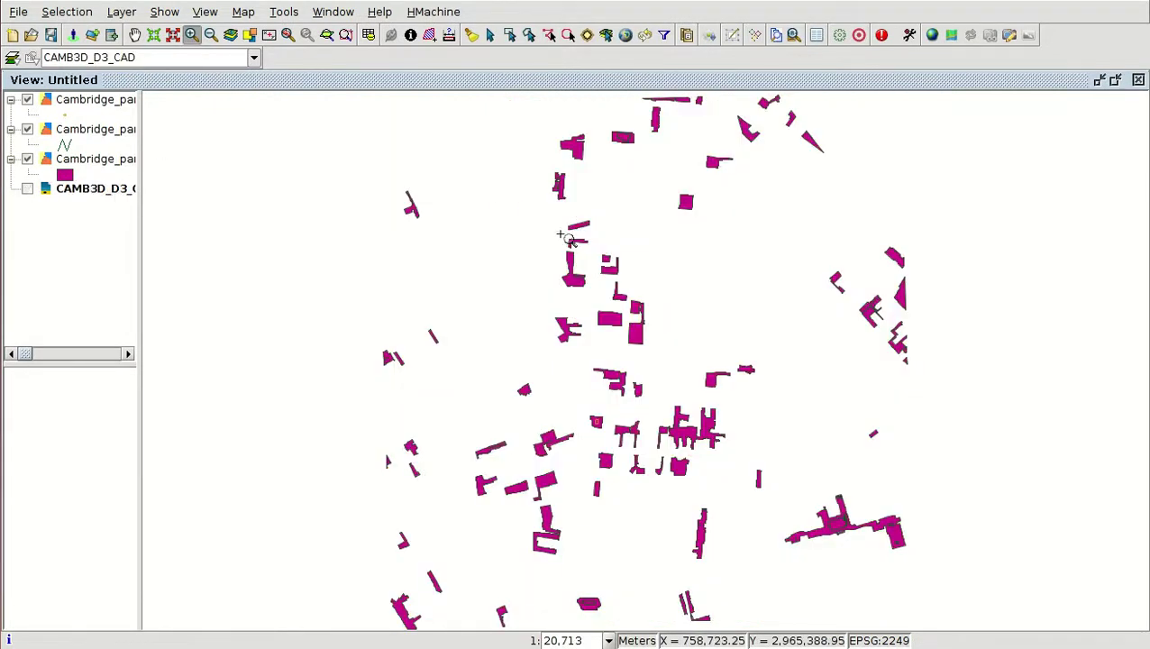
{"action": "scroll", "coordinate": [663, 359], "scroll_direction": "up", "scroll_amount": 1}
{"action": "scroll", "coordinate": [482, 205], "scroll_direction": "up", "scroll_amount": 4}
{"action": "scroll", "coordinate": [395, 131], "scroll_direction": "down", "scroll_amount": 2}
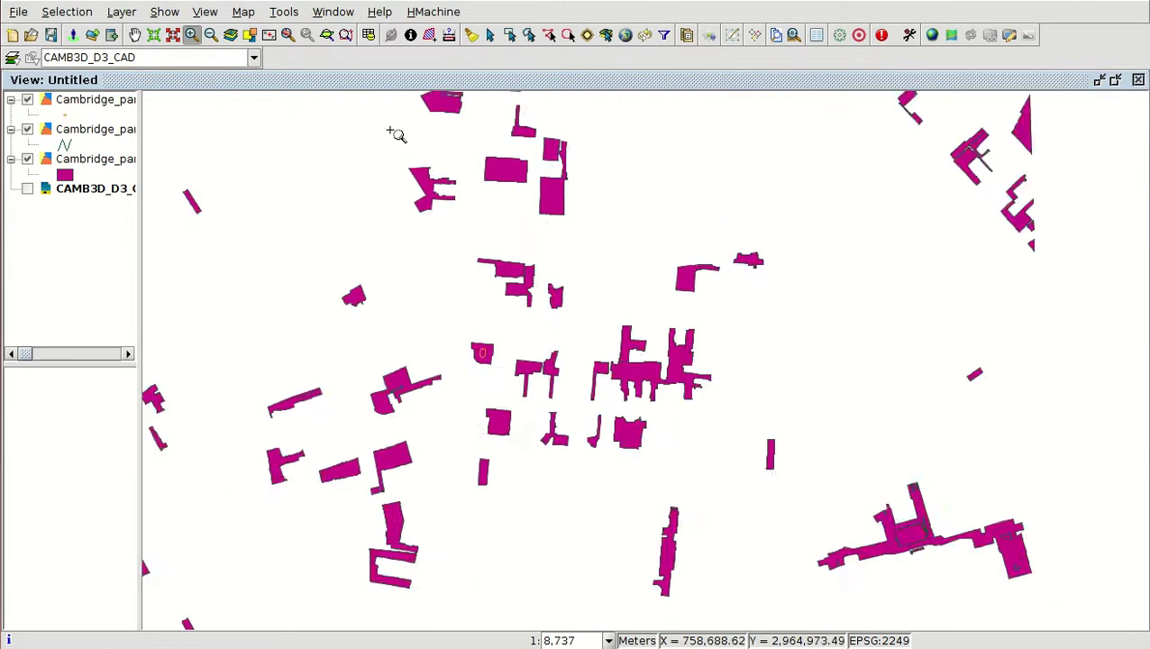
Hide the Cambridge_parkings (surface) layer to inspect the curve and point features up close, and show it again.
{"action": "scroll", "coordinate": [604, 291], "scroll_direction": "up", "scroll_amount": 1}
{"action": "left_click", "coordinate": [27, 159]}
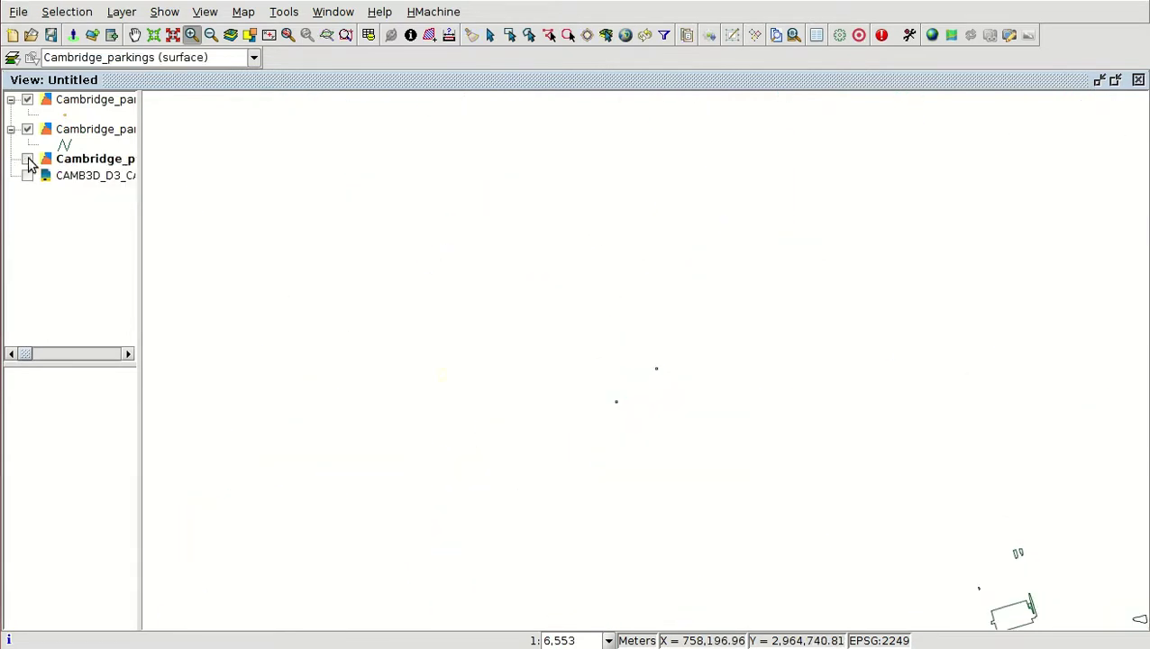
{"action": "scroll", "coordinate": [487, 261], "scroll_direction": "down", "scroll_amount": 2}
{"action": "scroll", "coordinate": [910, 543], "scroll_direction": "up", "scroll_amount": 2}
{"action": "scroll", "coordinate": [901, 539], "scroll_direction": "up", "scroll_amount": 2}
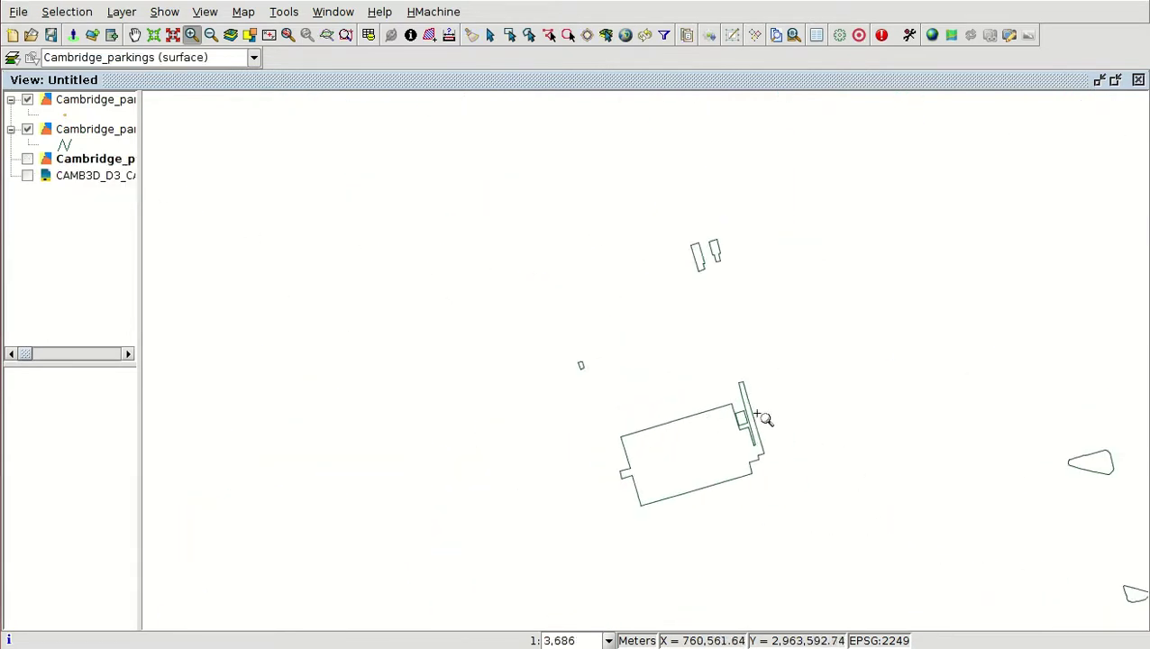
{"action": "left_click", "coordinate": [27, 160]}
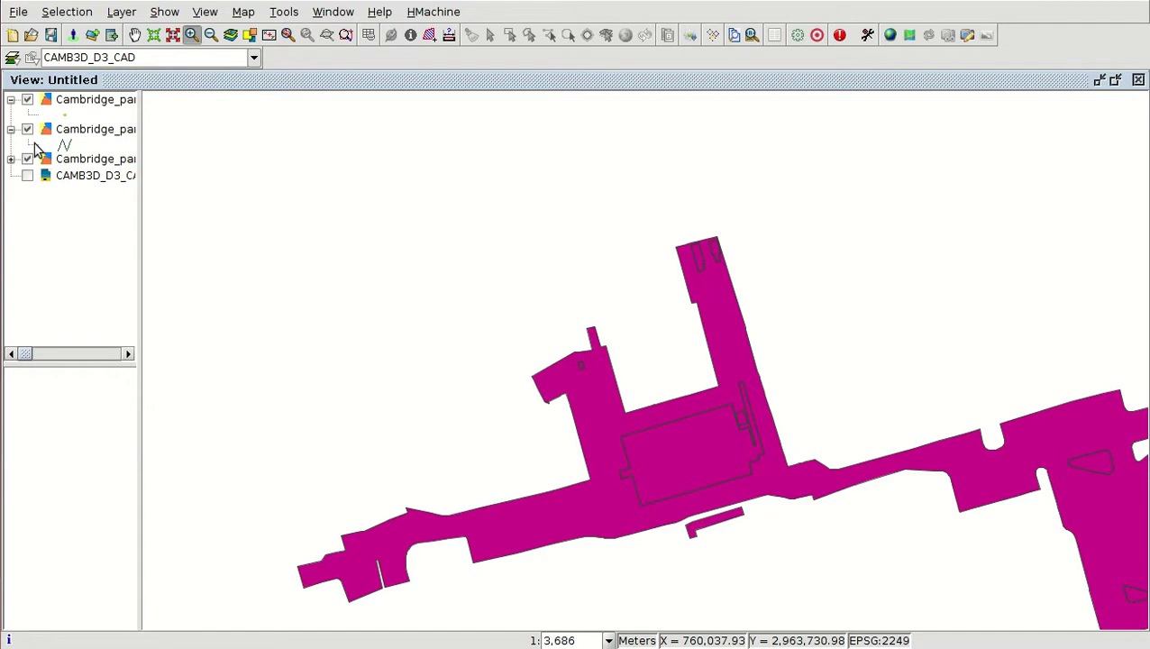
Check the attribute table of the Cambridge_parkings (point) layer for records and close it.
{"action": "left_click", "coordinate": [73, 100]}
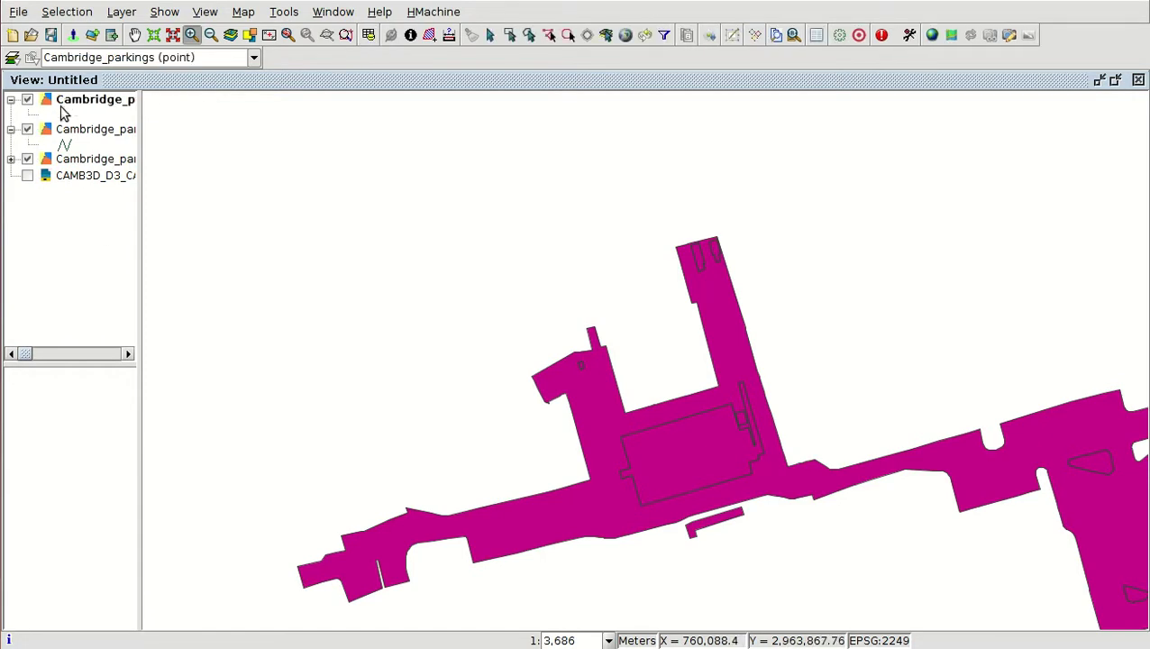
{"action": "left_click", "coordinate": [368, 36]}
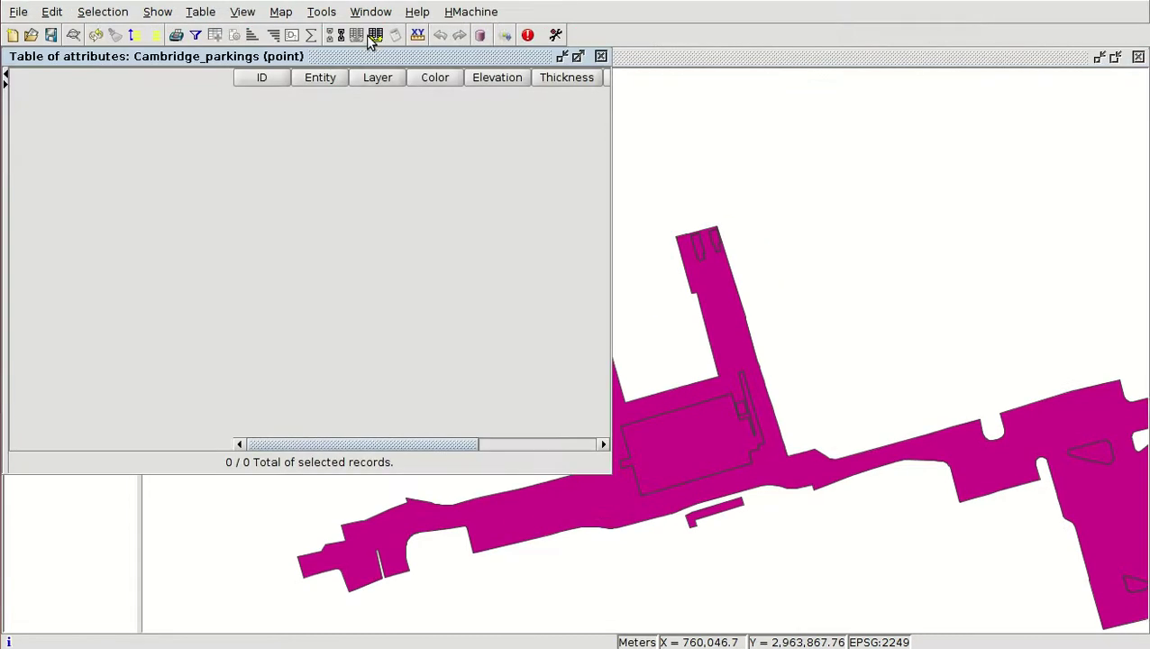
{"action": "left_click", "coordinate": [601, 57]}
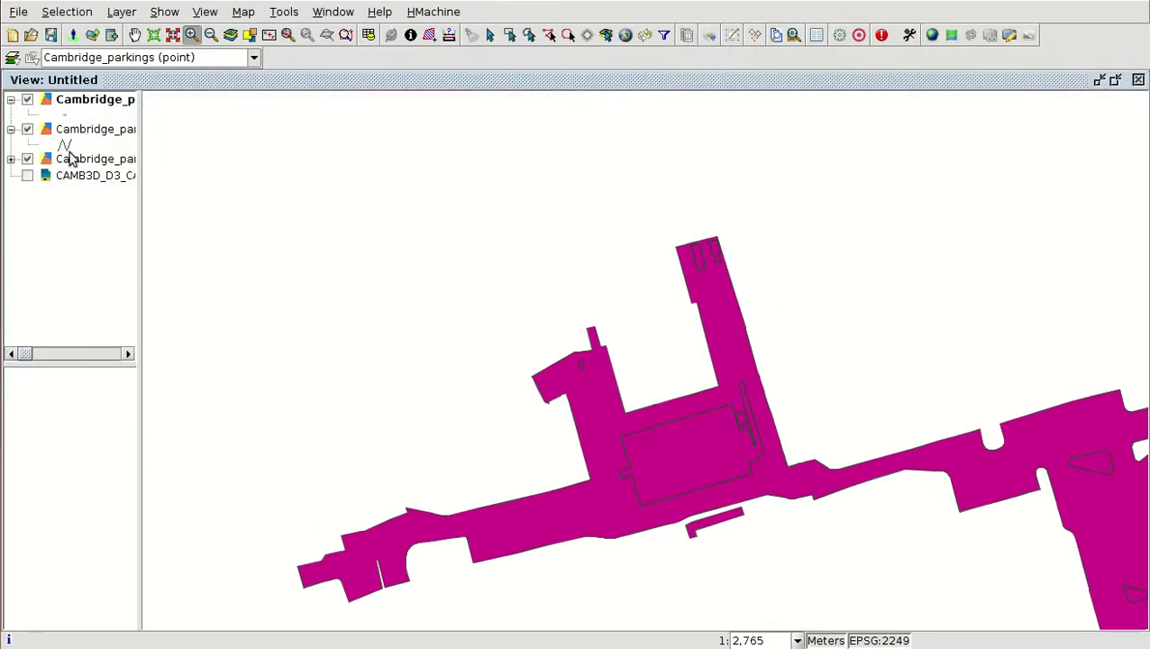
Expand the surface layer's legend and remove the Cambridge_parkings (point) and Cambridge_parkings (curve) layers from the view.
{"action": "left_click", "coordinate": [11, 158]}
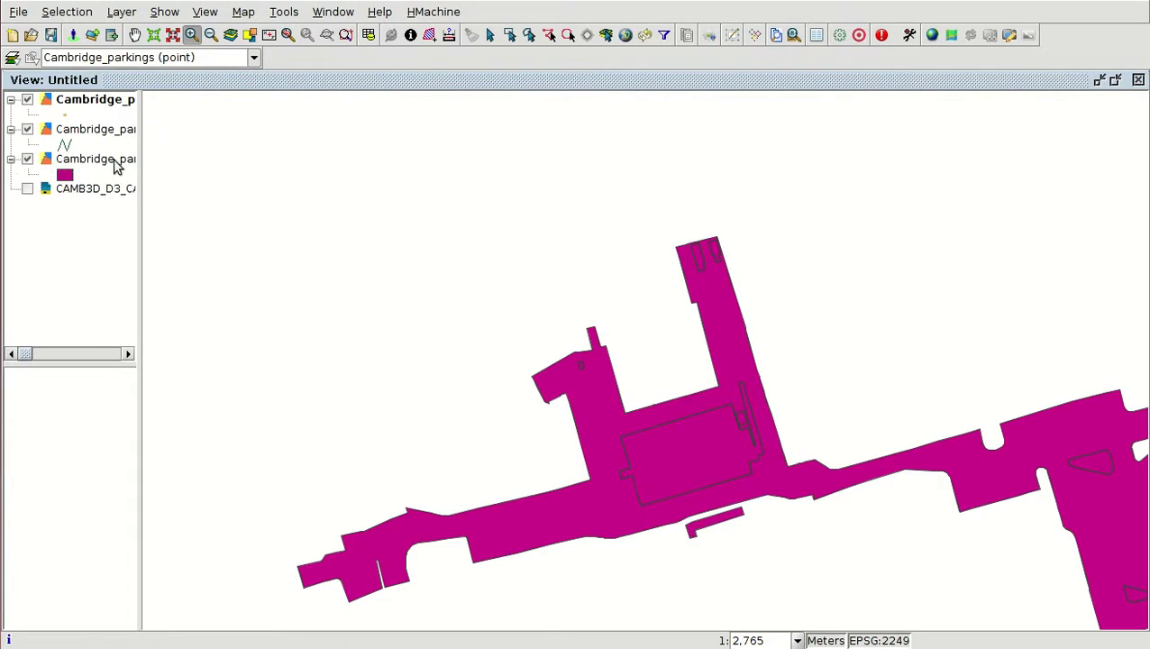
{"action": "right_click", "coordinate": [90, 104]}
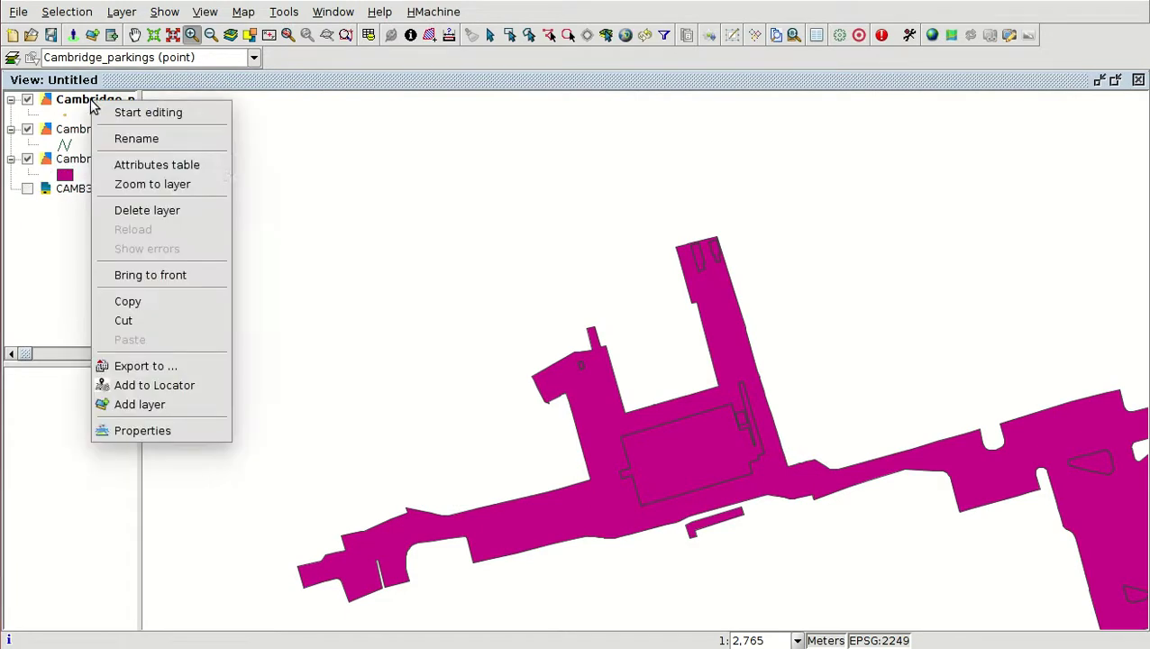
{"action": "left_click", "coordinate": [142, 211]}
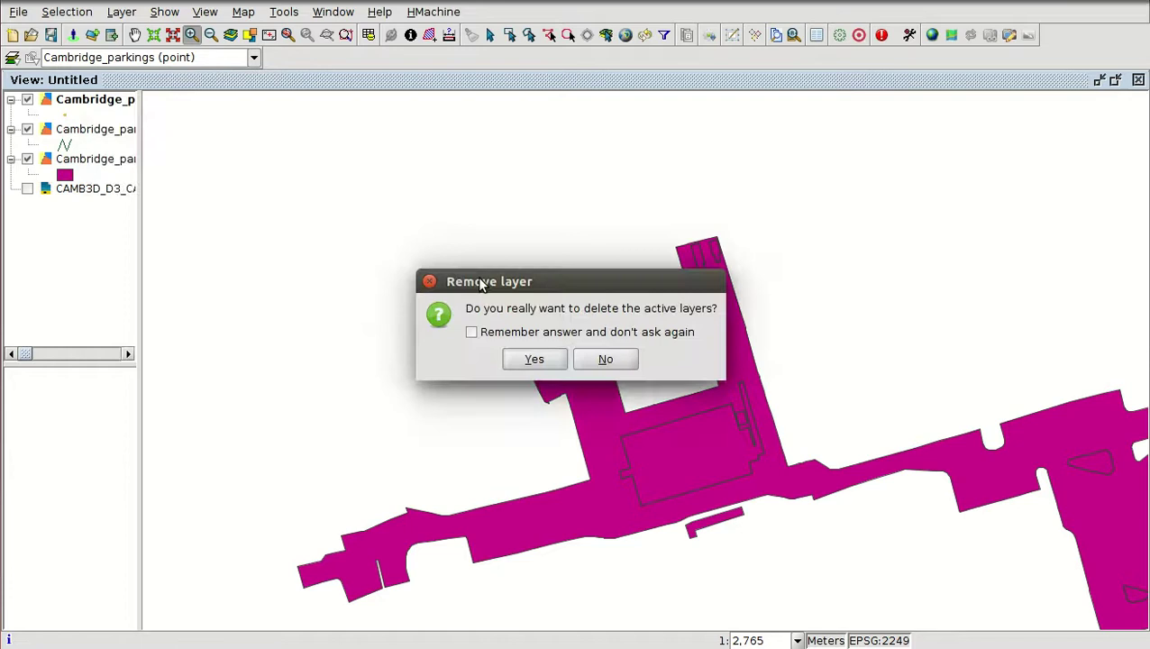
{"action": "left_click", "coordinate": [534, 359]}
{"action": "left_click", "coordinate": [90, 103]}
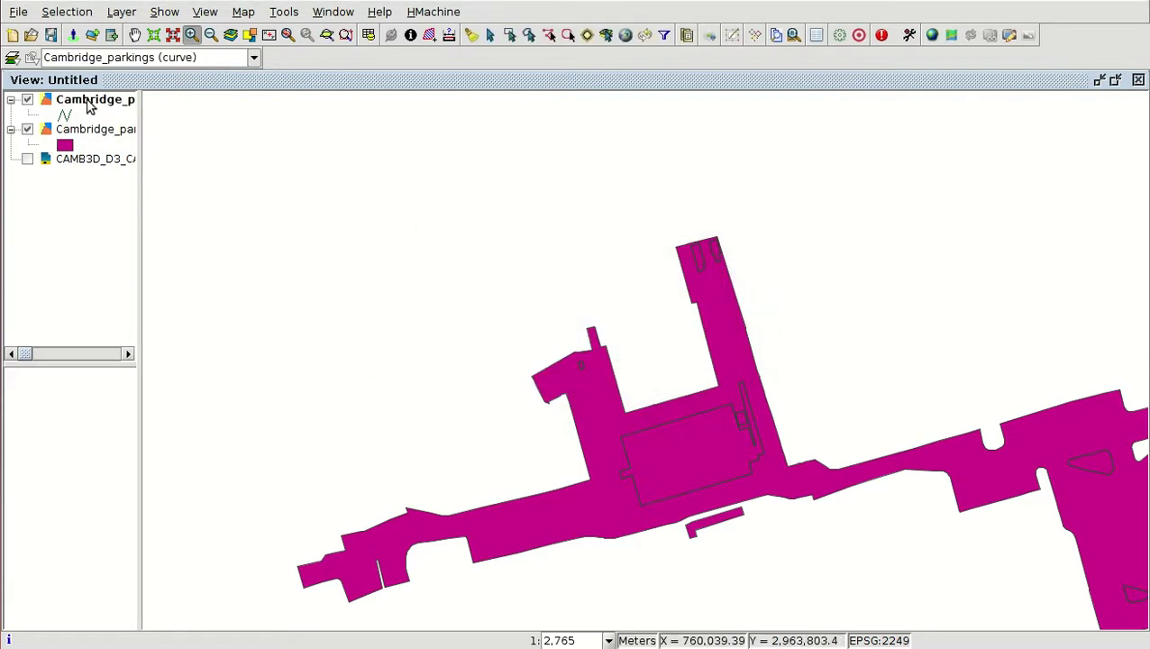
{"action": "right_click", "coordinate": [90, 103]}
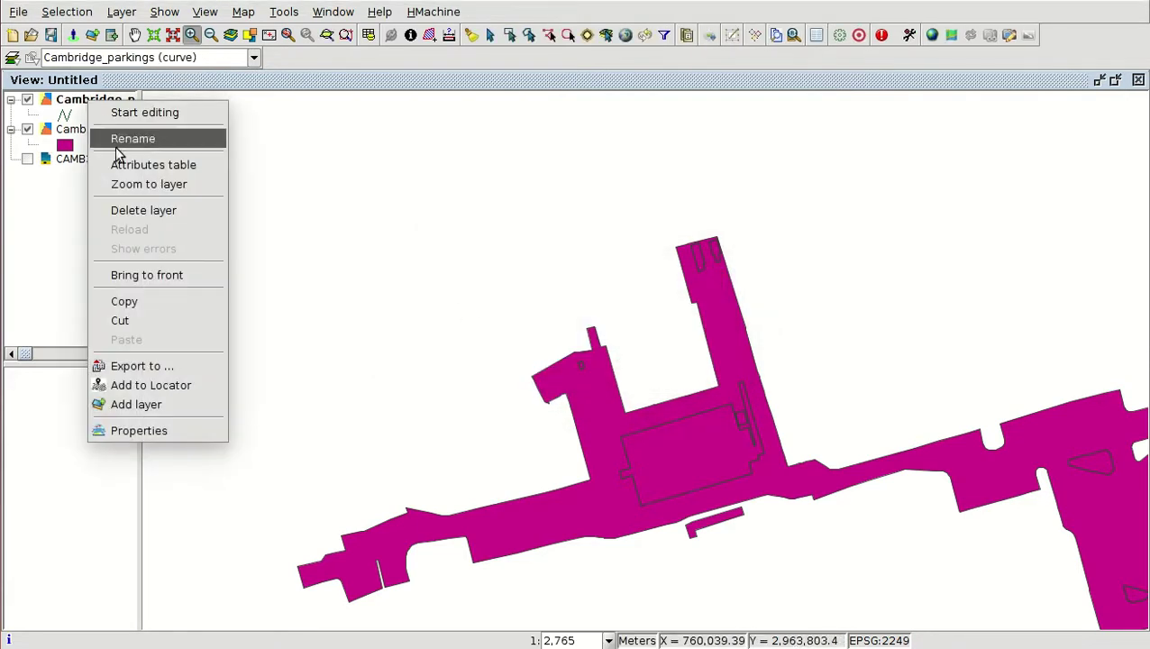
{"action": "left_click", "coordinate": [150, 208]}
{"action": "left_click", "coordinate": [535, 359]}
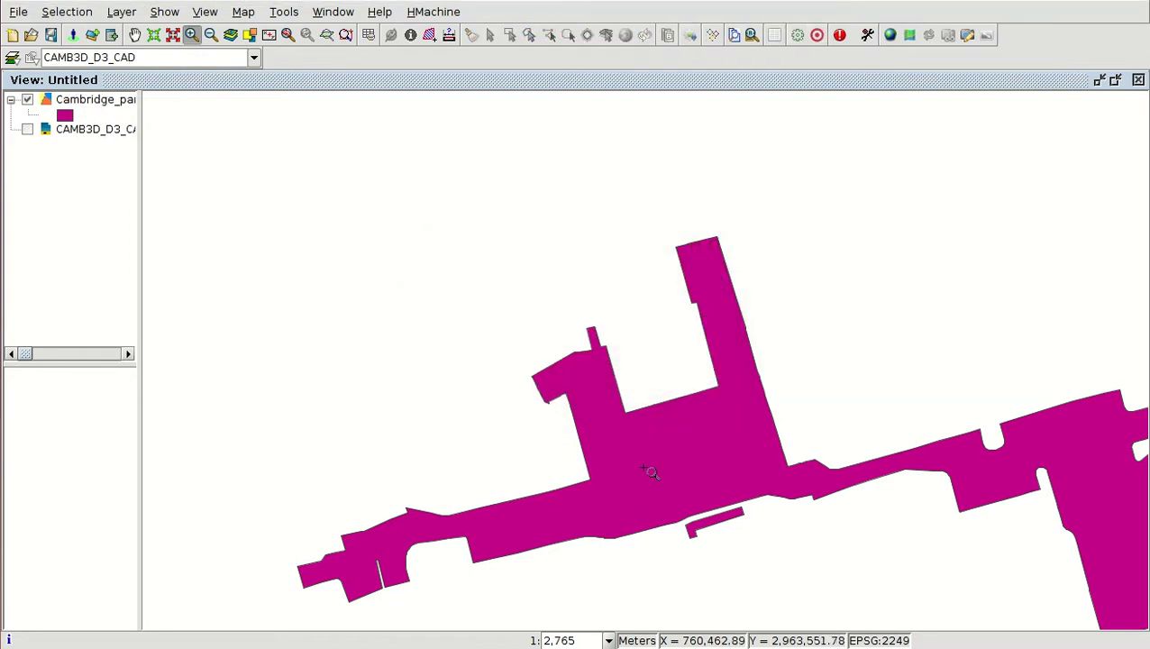
Open the attribute table of the Cambridge_parkings (surface) layer and review its columns beside the full extent of the parking lots.
{"action": "scroll", "coordinate": [532, 297], "scroll_direction": "down", "scroll_amount": 3}
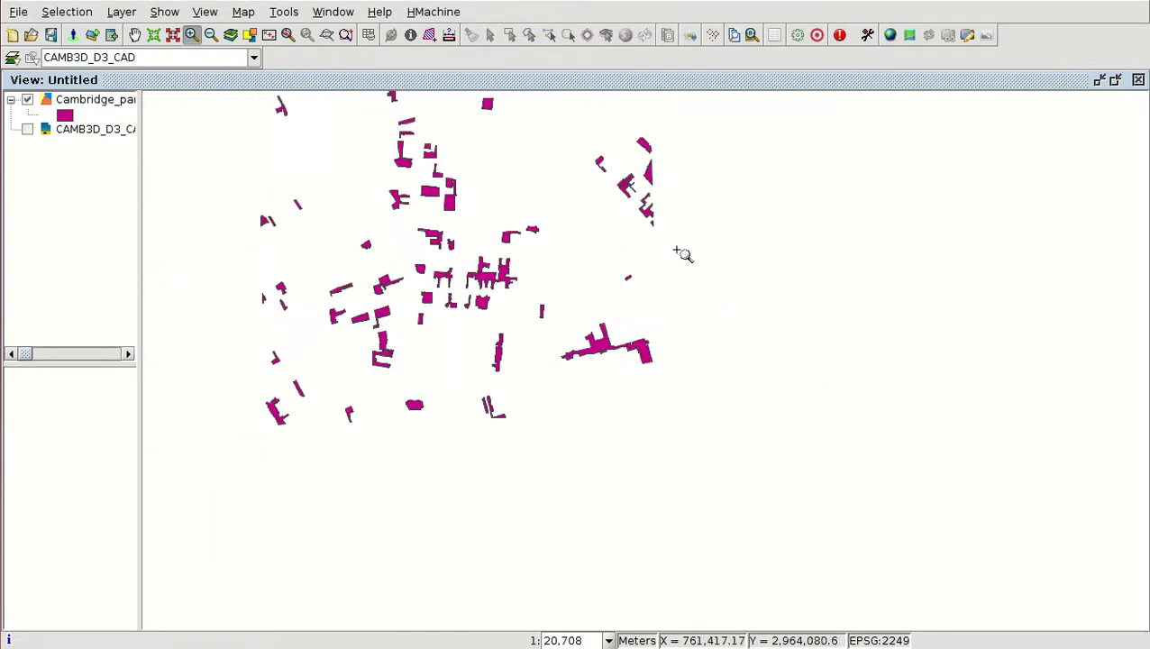
{"action": "scroll", "coordinate": [545, 317], "scroll_direction": "down", "scroll_amount": 1}
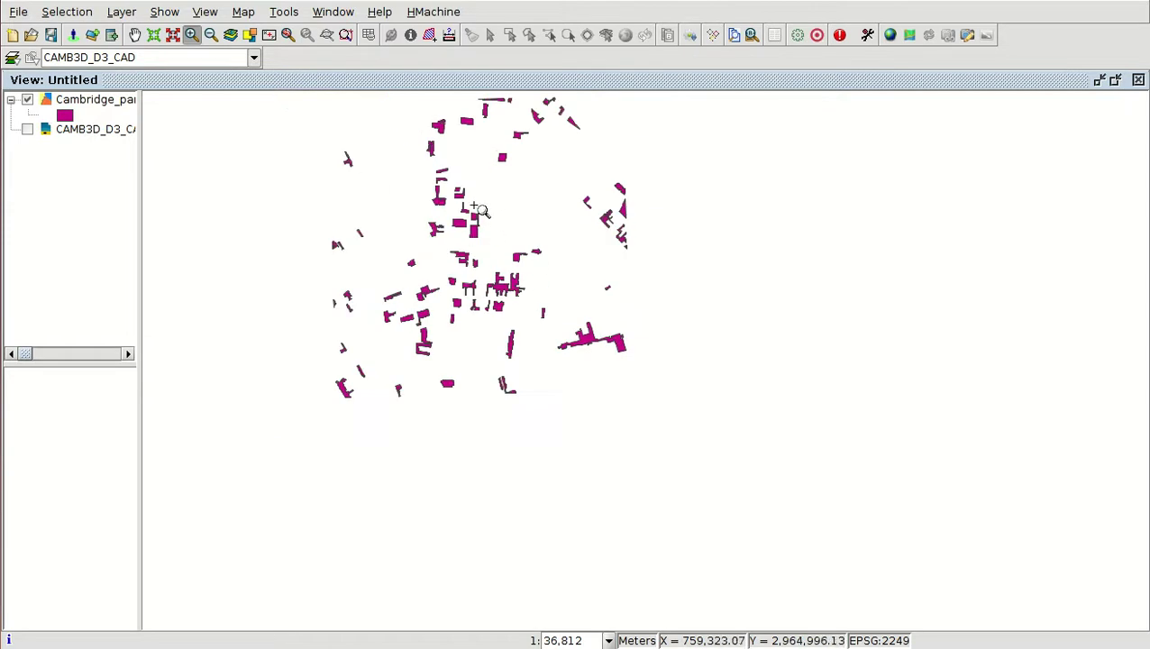
{"action": "left_click", "coordinate": [89, 101]}
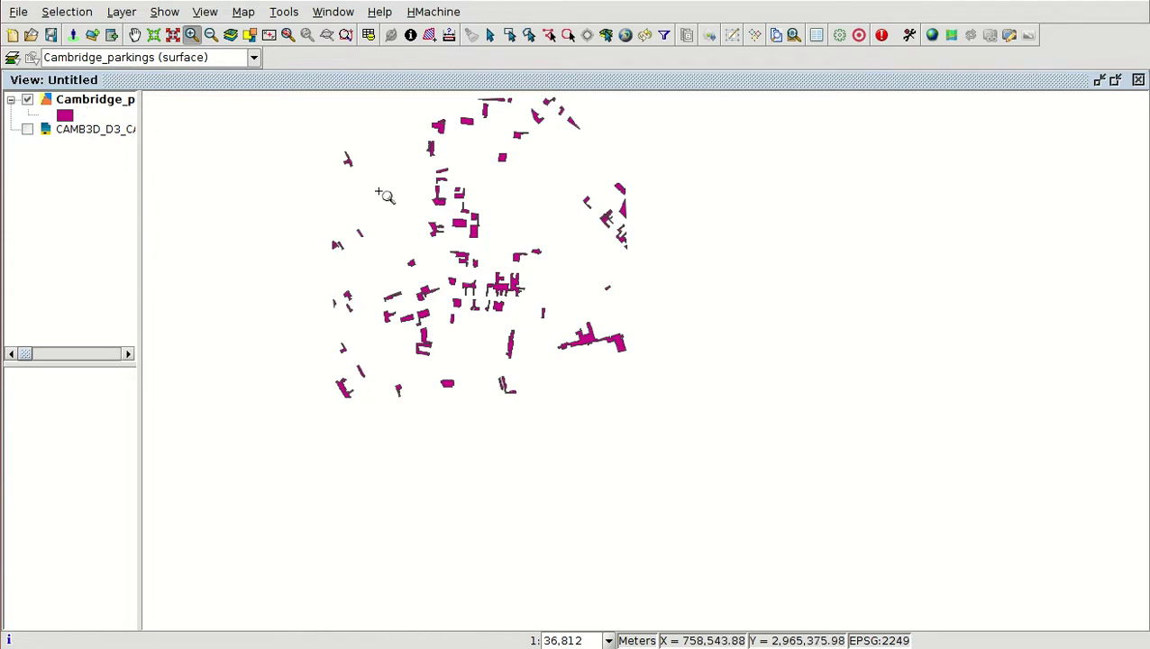
{"action": "left_click", "coordinate": [370, 37]}
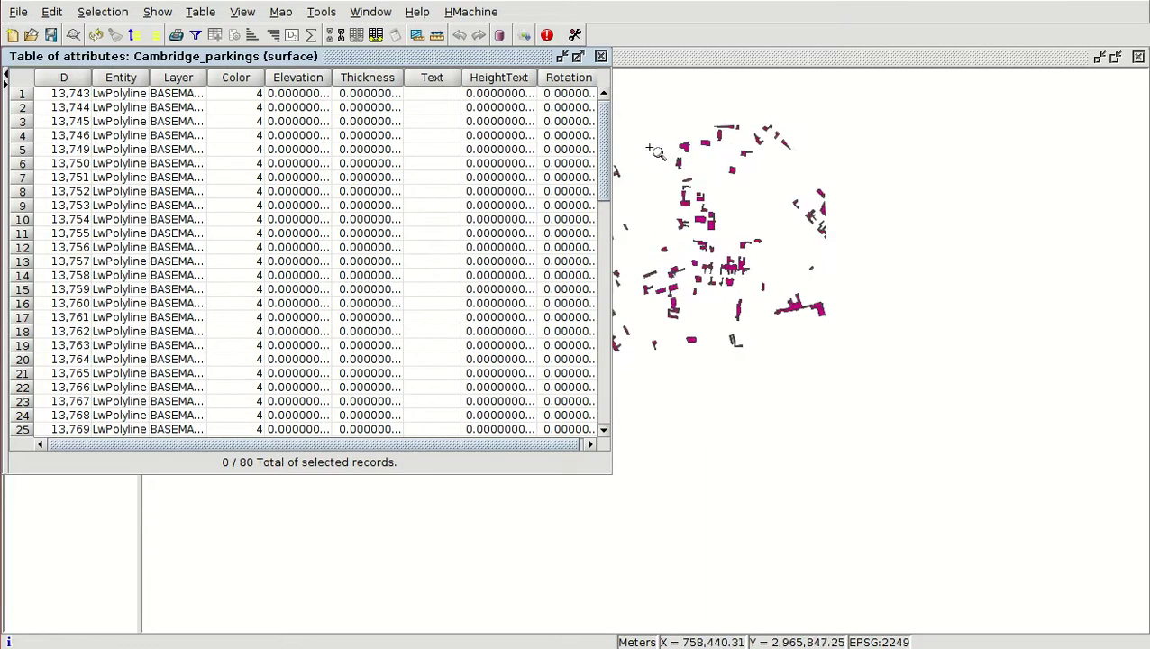
{"action": "scroll", "coordinate": [656, 151], "scroll_direction": "up", "scroll_amount": 1}
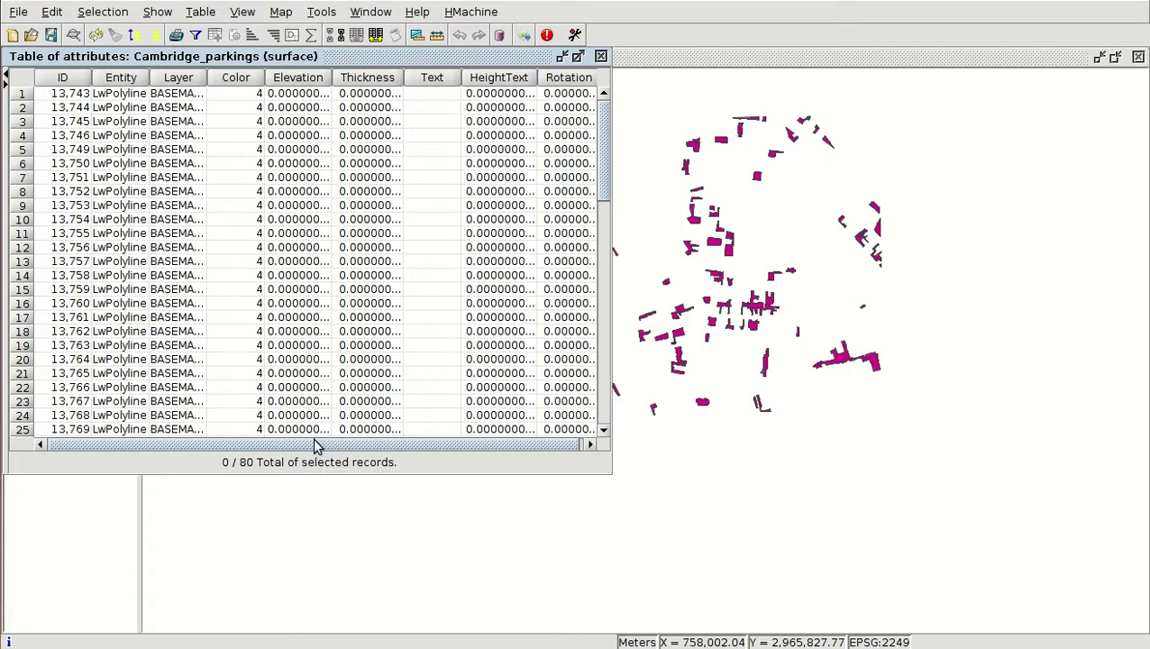
{"action": "left_click_drag", "start_coordinate": [316, 446], "coordinate": [390, 448]}
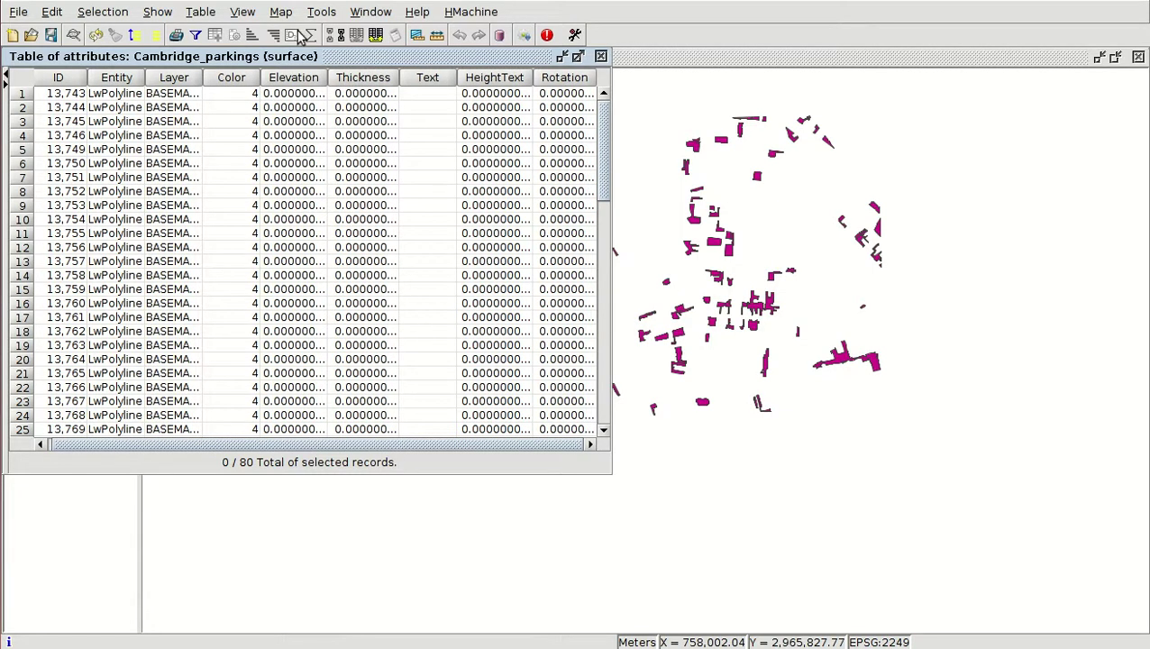
Add an area measure field to the Cambridge_parkings (surface) table and accept the creation of new fields.
{"action": "left_click", "coordinate": [201, 12]}
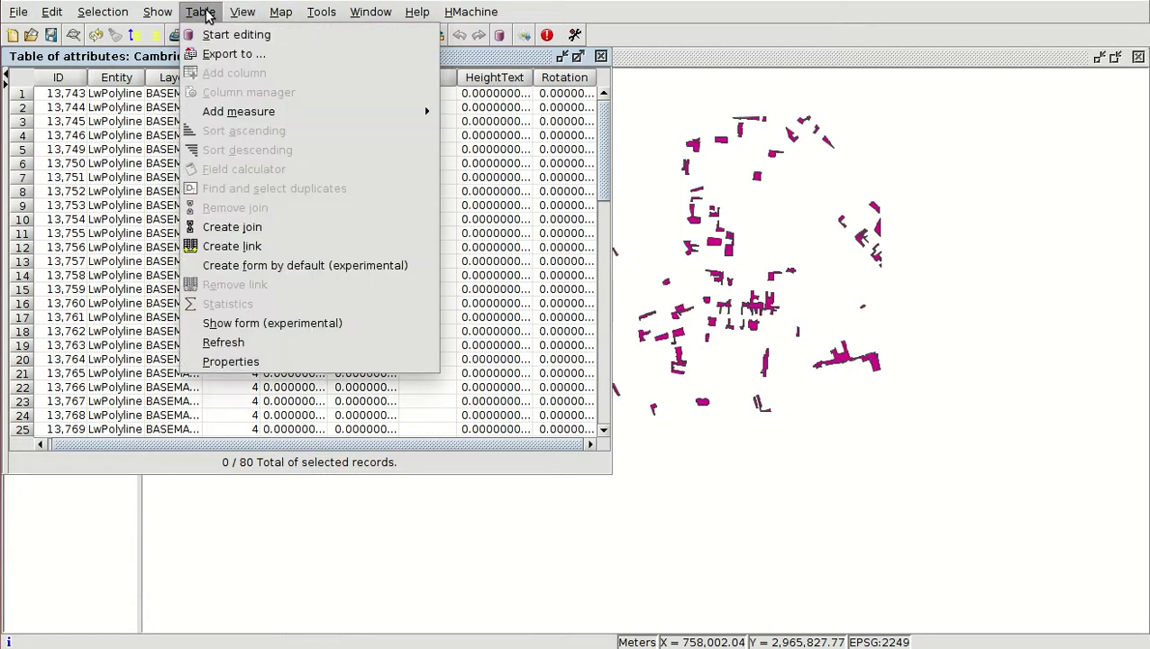
{"action": "mouse_move", "coordinate": [266, 111]}
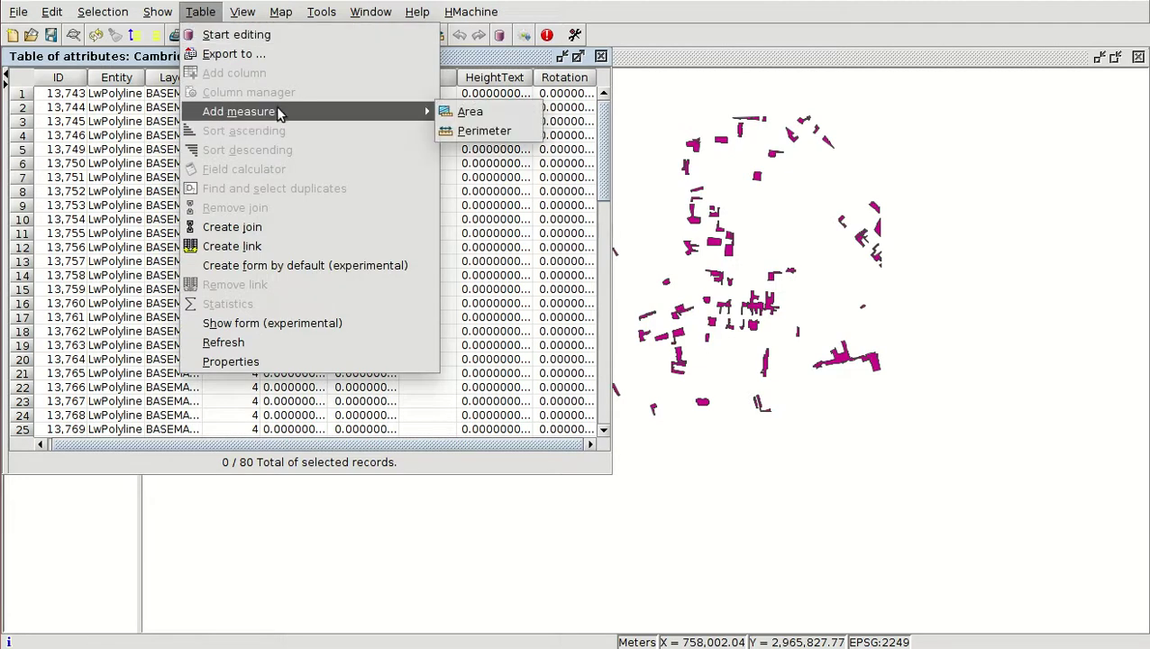
{"action": "left_click", "coordinate": [477, 118]}
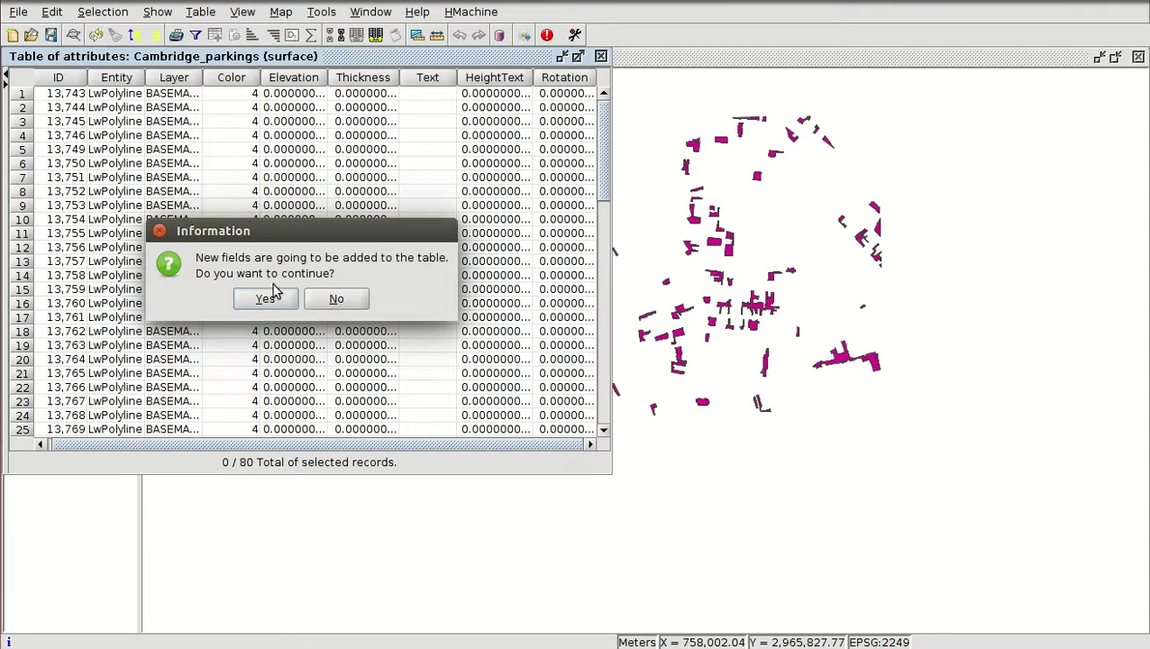
{"action": "left_click", "coordinate": [269, 299]}
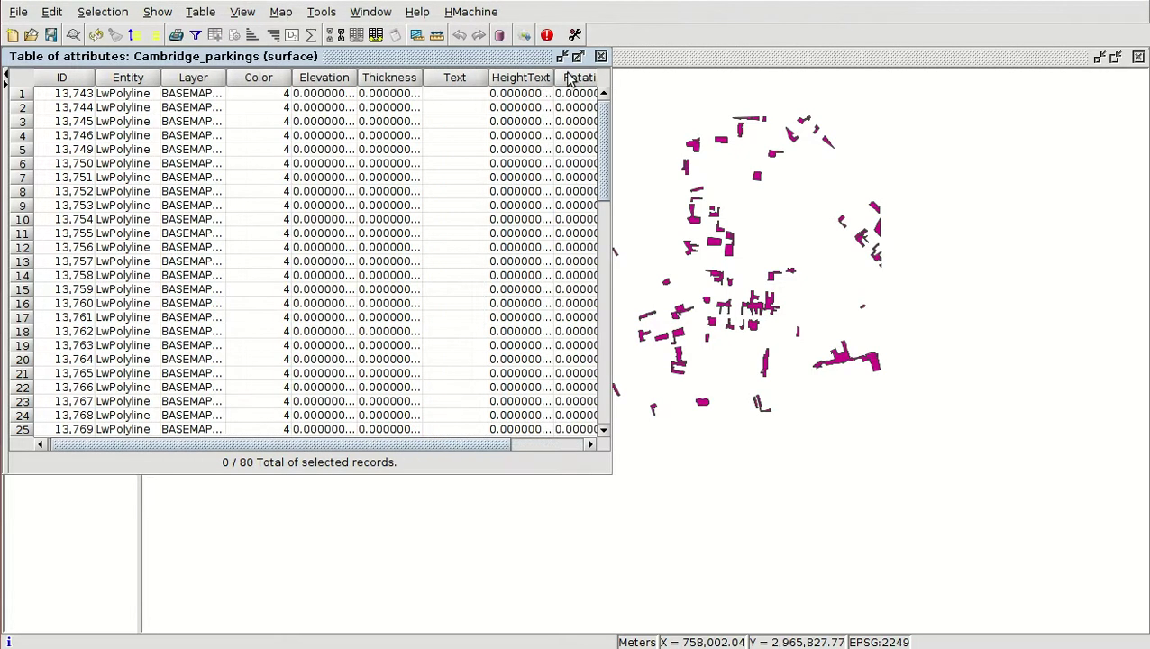
Widen the AREA column to read its full values and close the attribute table.
{"action": "left_click_drag", "start_coordinate": [457, 443], "coordinate": [535, 443]}
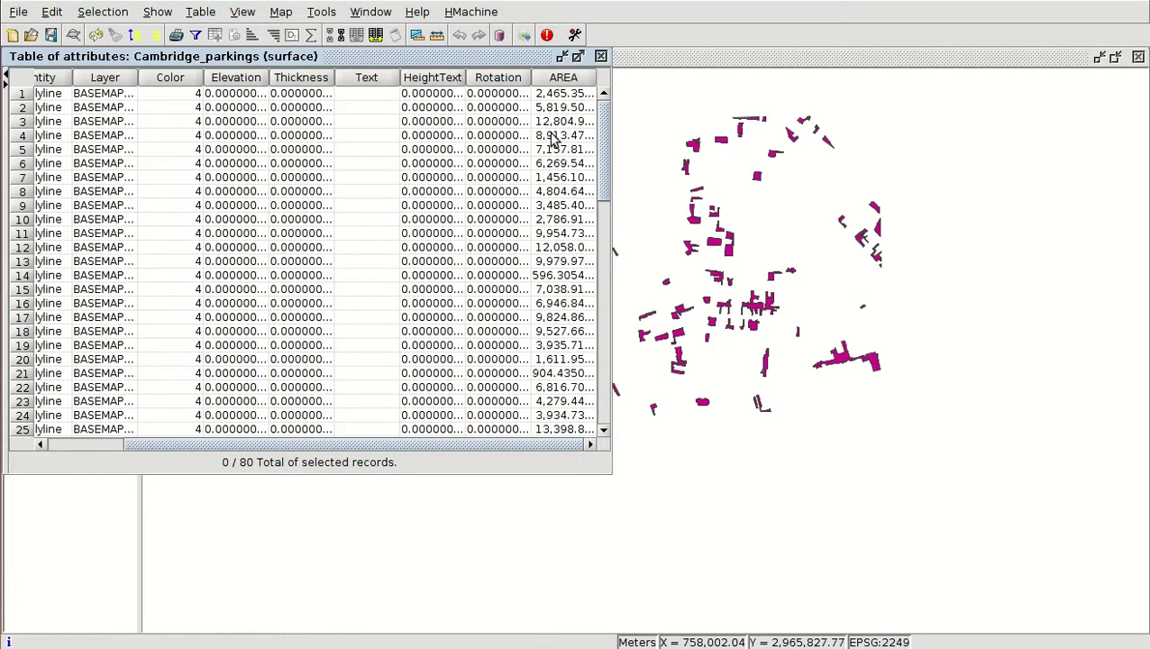
{"action": "double_click", "coordinate": [587, 78]}
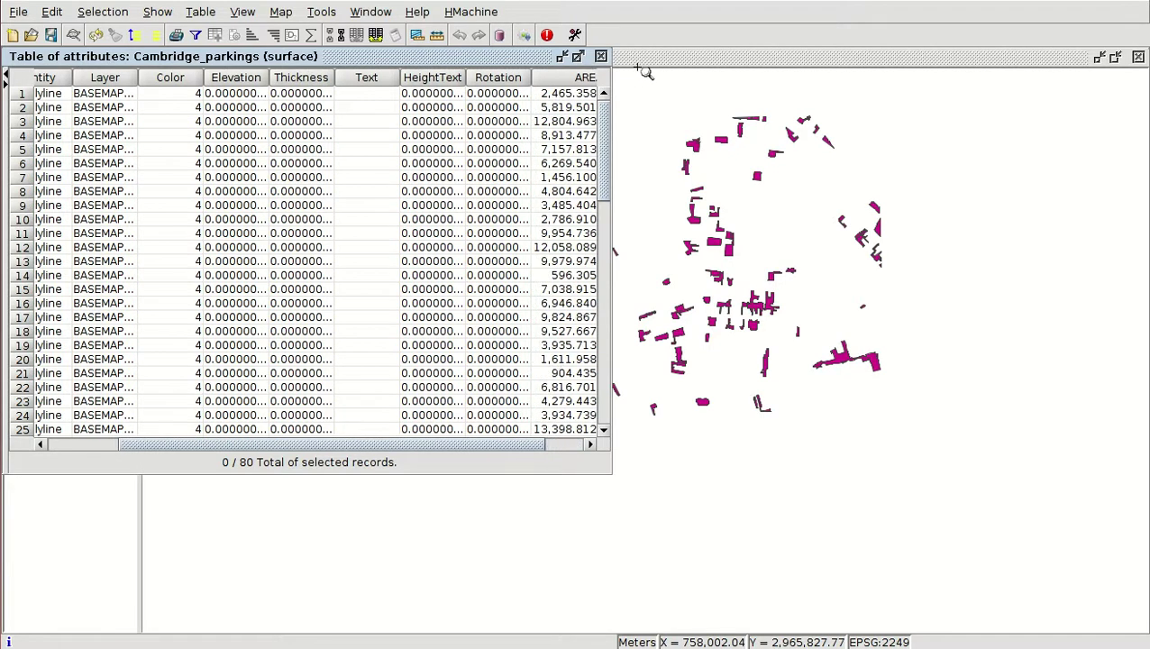
{"action": "left_click_drag", "start_coordinate": [517, 442], "coordinate": [593, 442]}
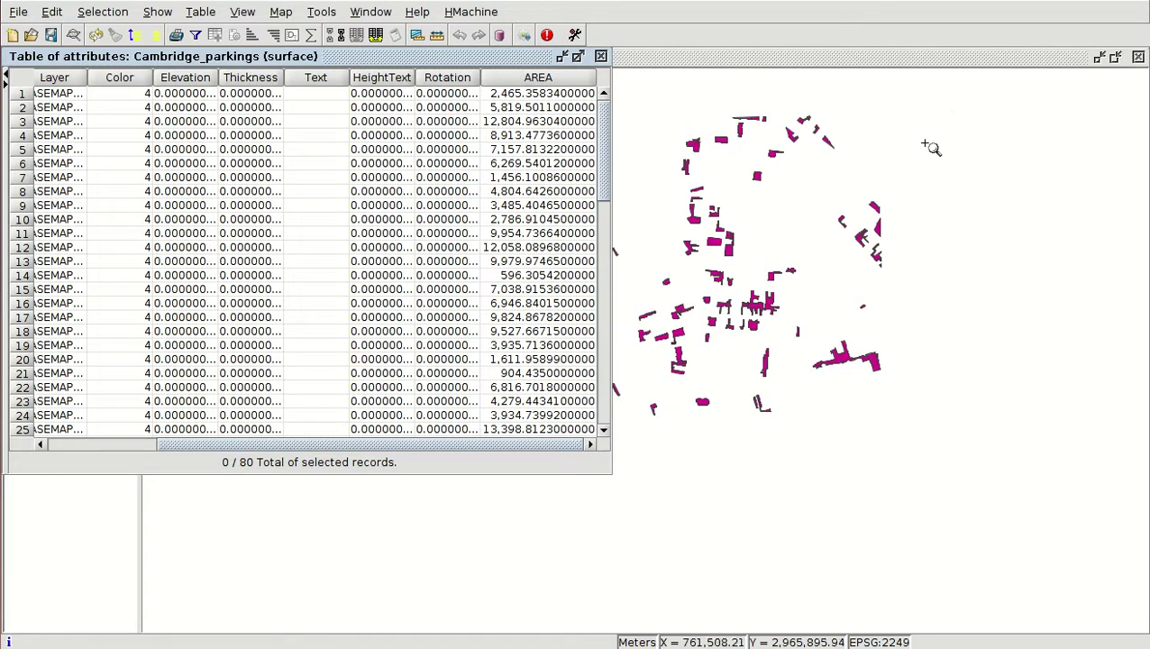
{"action": "left_click", "coordinate": [681, 61]}
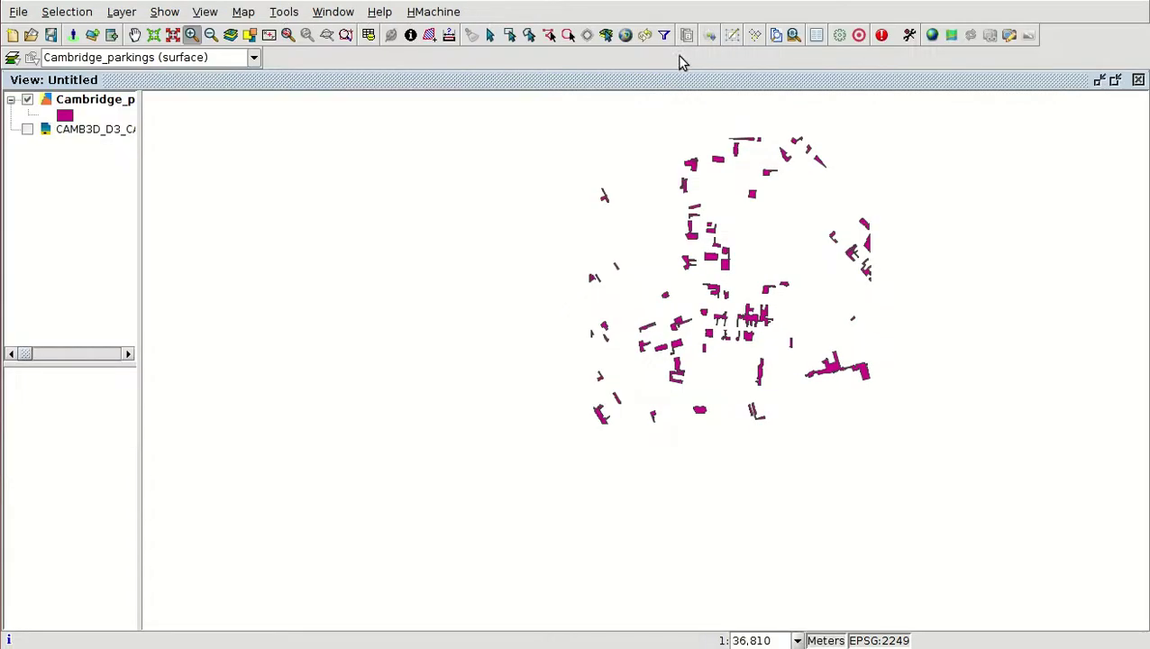
Start editing the Cambridge_parkings (surface) layer and open its attribute table.
{"action": "right_click", "coordinate": [94, 106]}
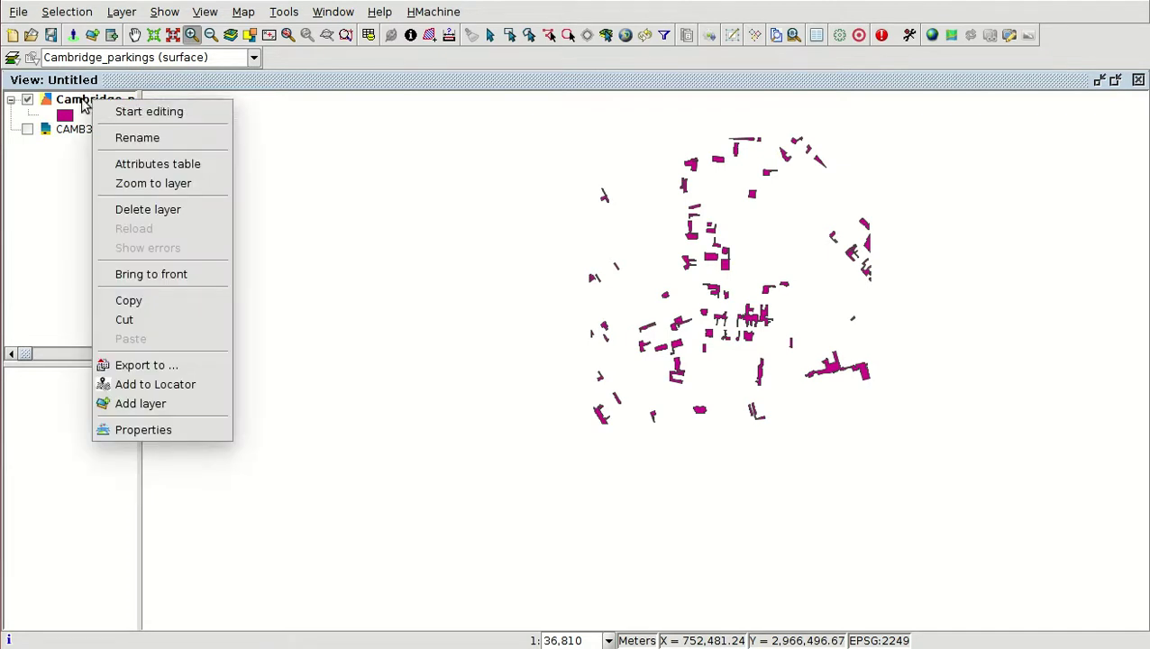
{"action": "left_click", "coordinate": [145, 111]}
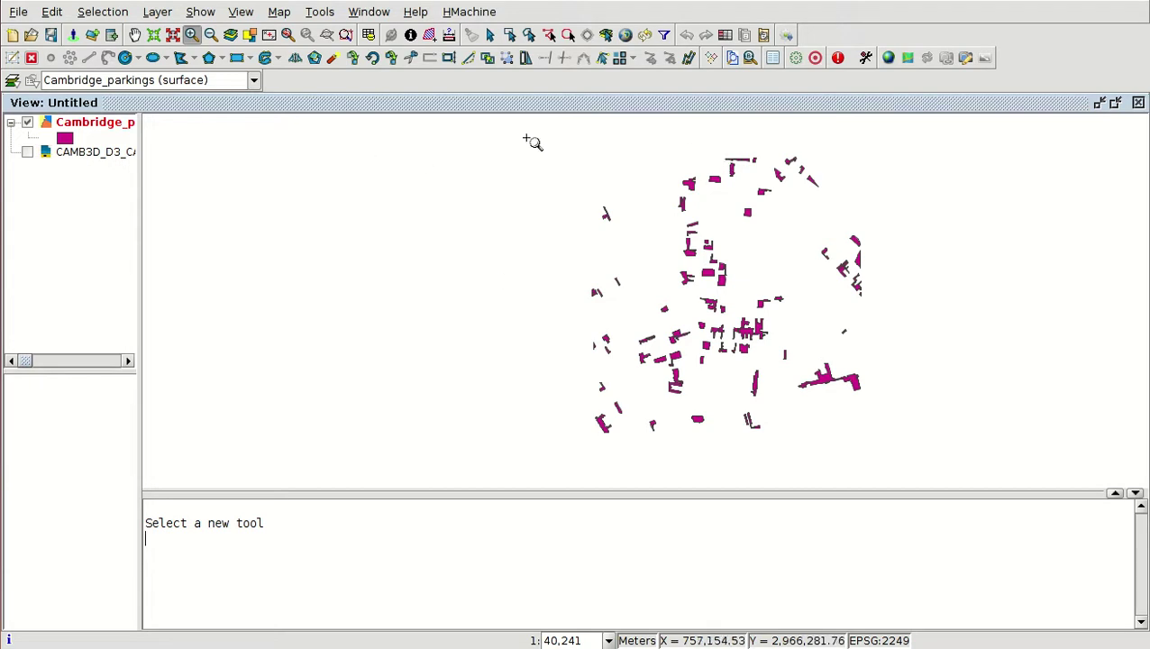
{"action": "left_click", "coordinate": [368, 35]}
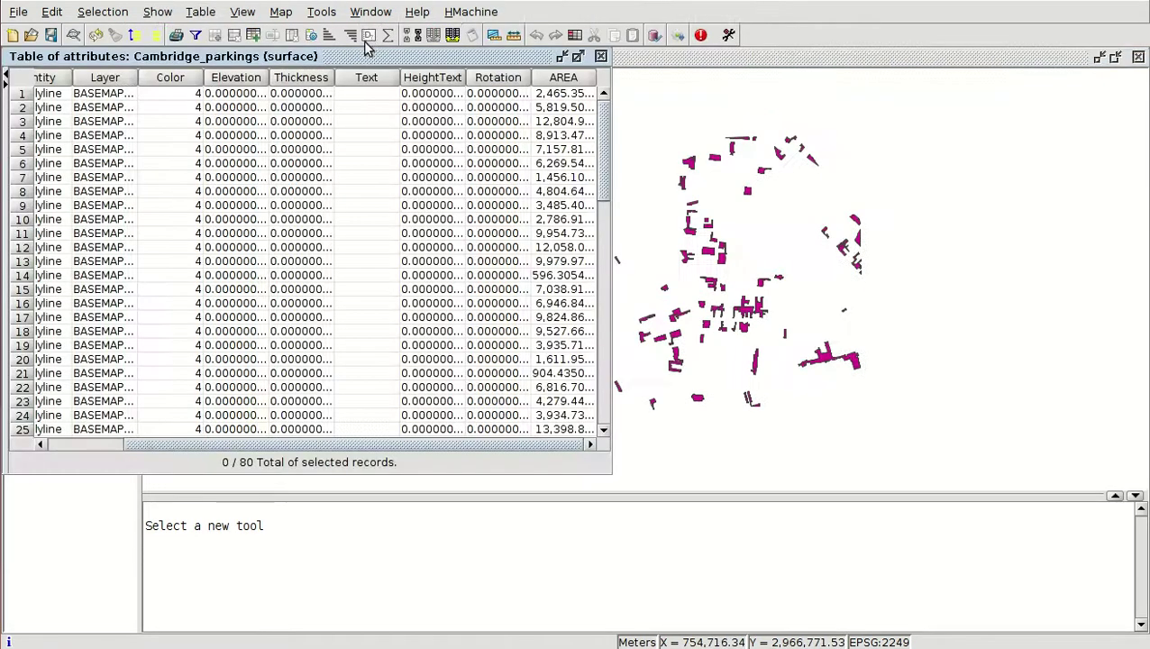
Create a new field named "Park space" in the Cambridge_parkings (surface) table through the Field Manager.
{"action": "left_click", "coordinate": [202, 12]}
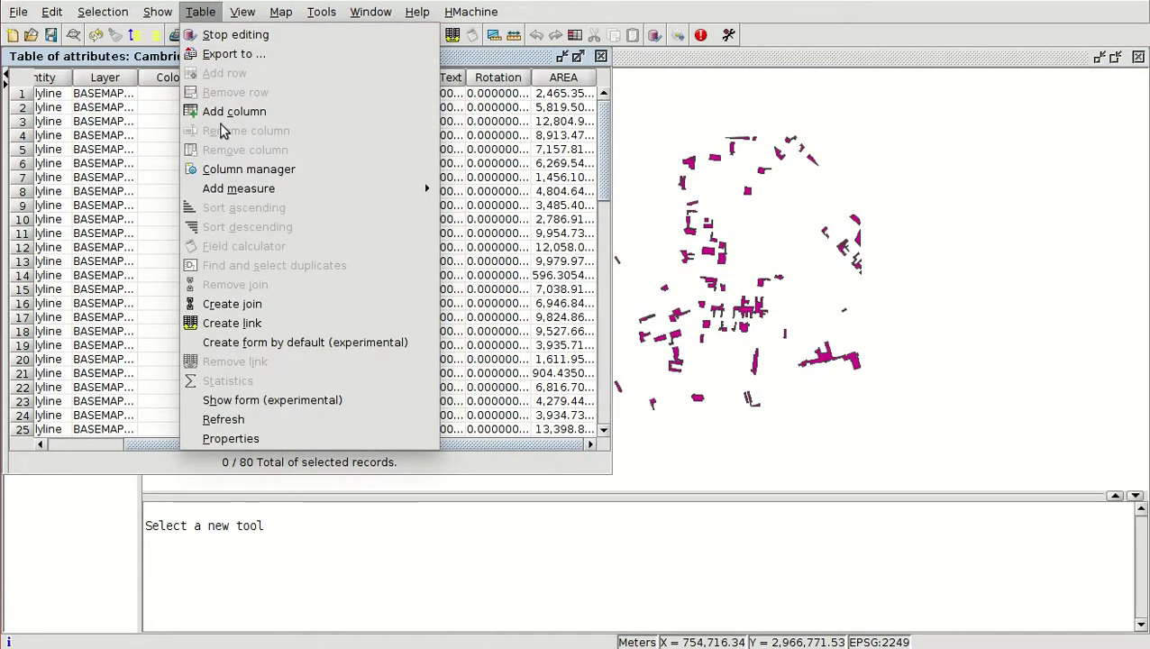
{"action": "left_click", "coordinate": [247, 171]}
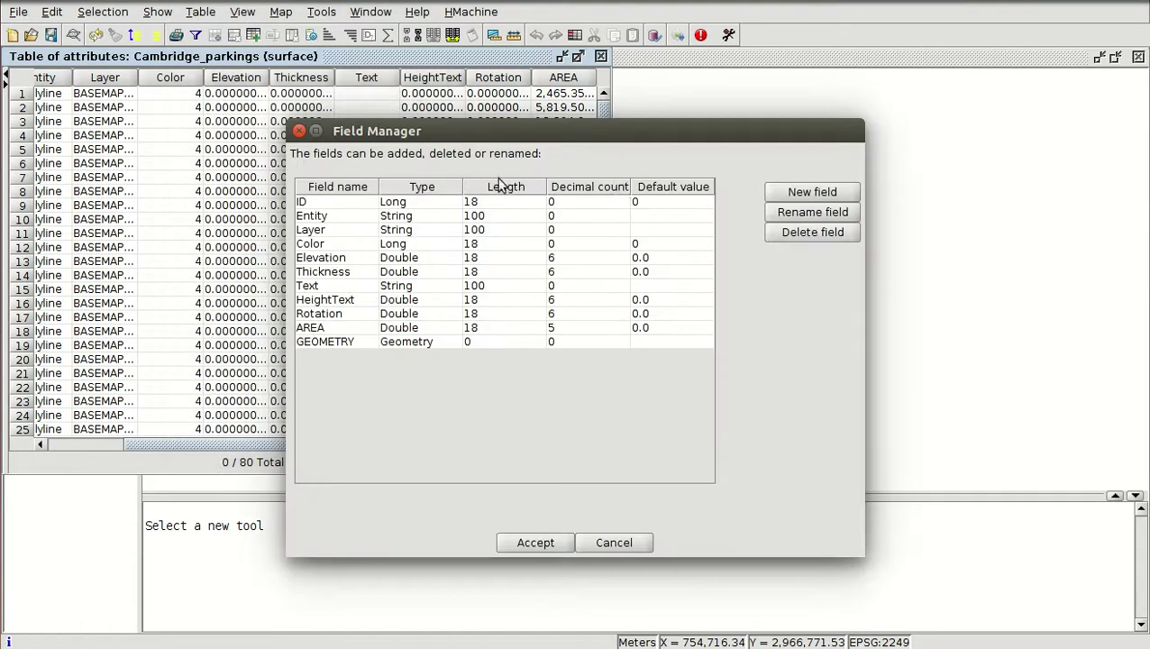
{"action": "left_click", "coordinate": [808, 191]}
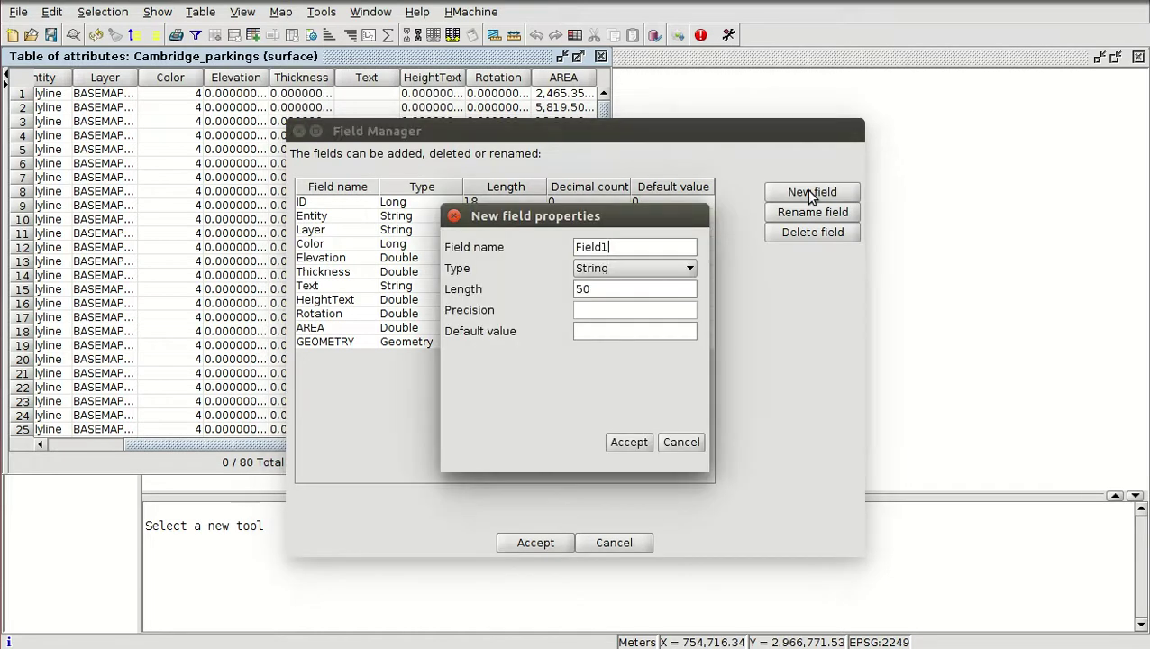
{"action": "double_click", "coordinate": [595, 247]}
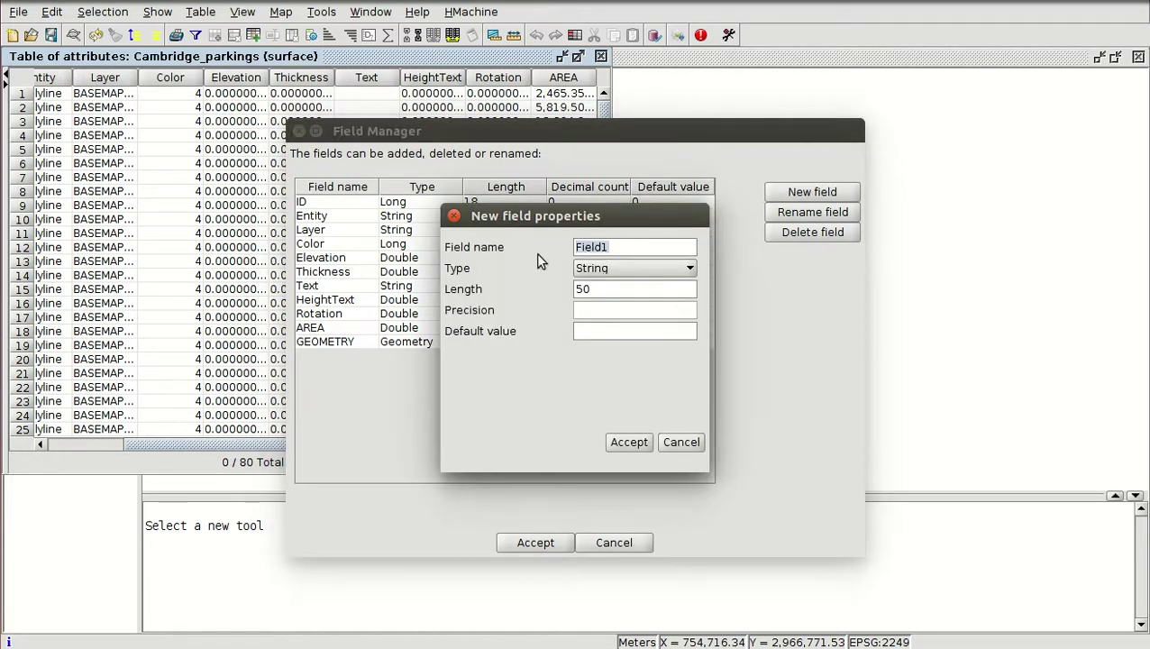
{"action": "type", "text": "Park space"}
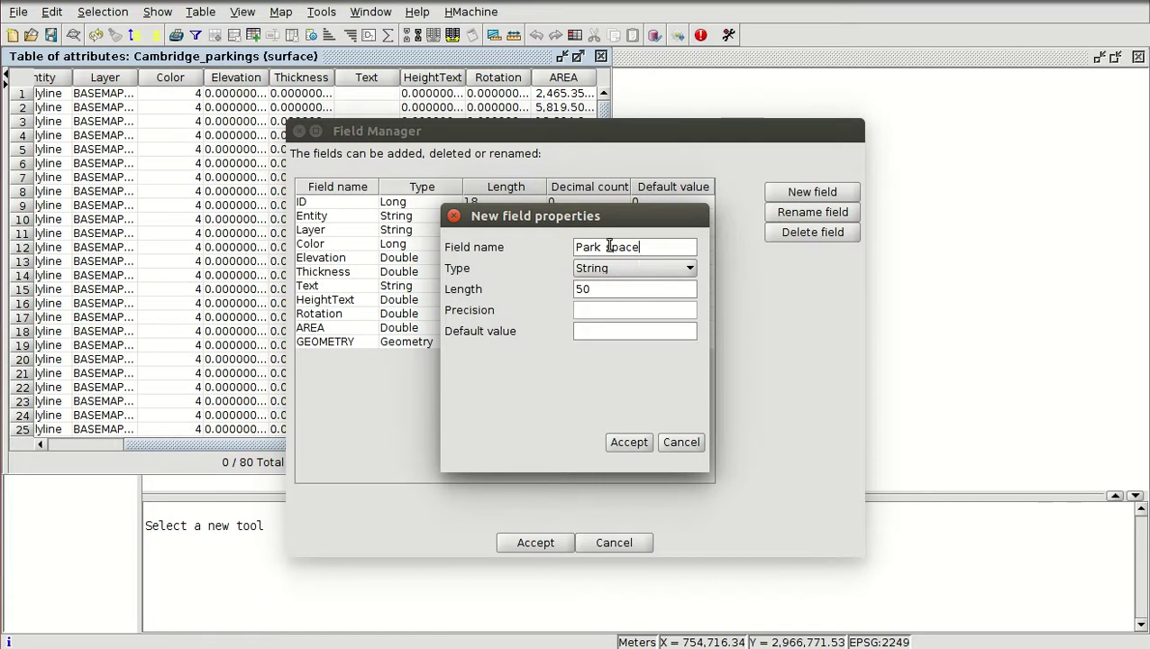
{"action": "left_click_drag", "start_coordinate": [575, 248], "coordinate": [645, 247]}
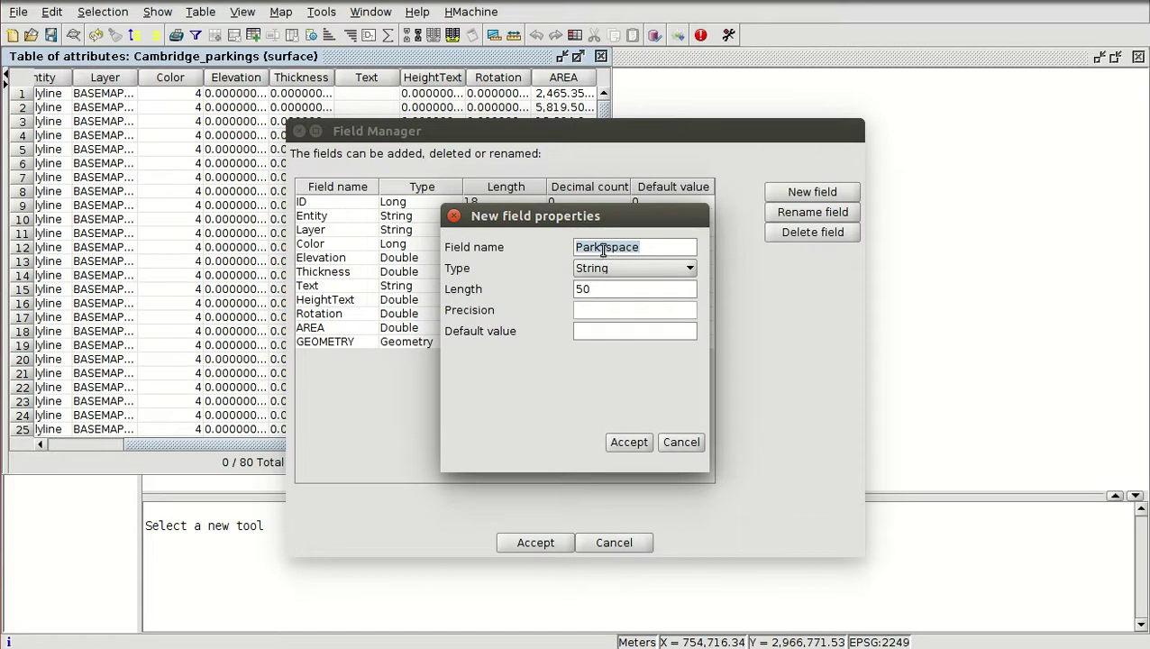
{"action": "left_click", "coordinate": [601, 248]}
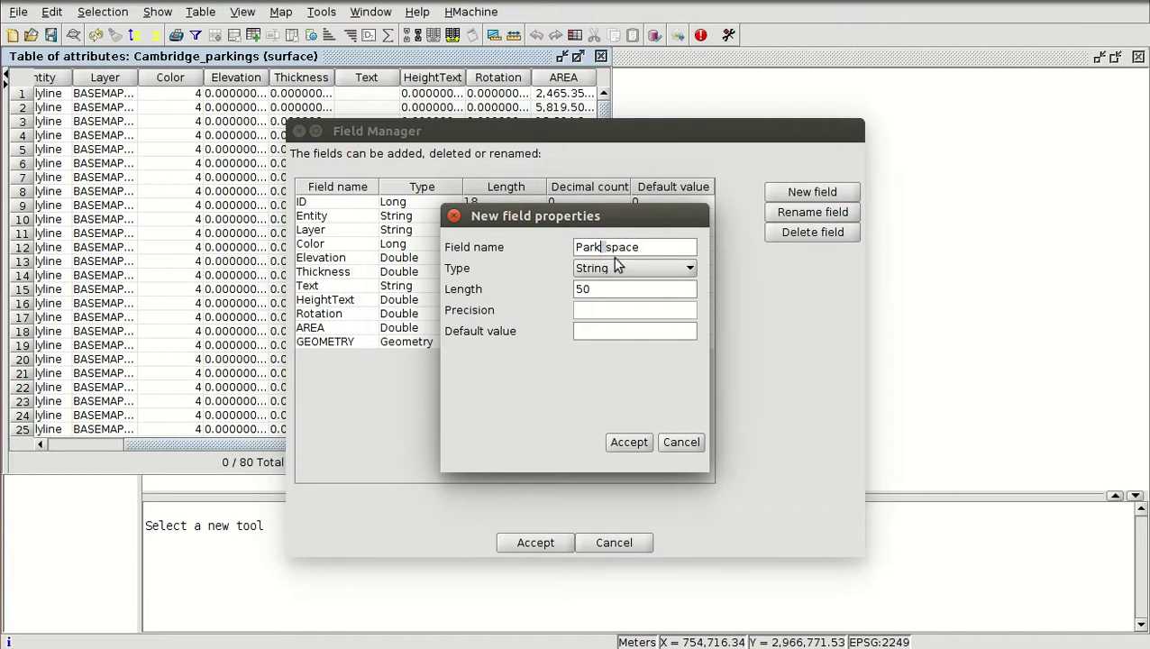
Set the new field's type to Integer and its length to 4, and accept the field changes.
{"action": "left_click", "coordinate": [626, 267]}
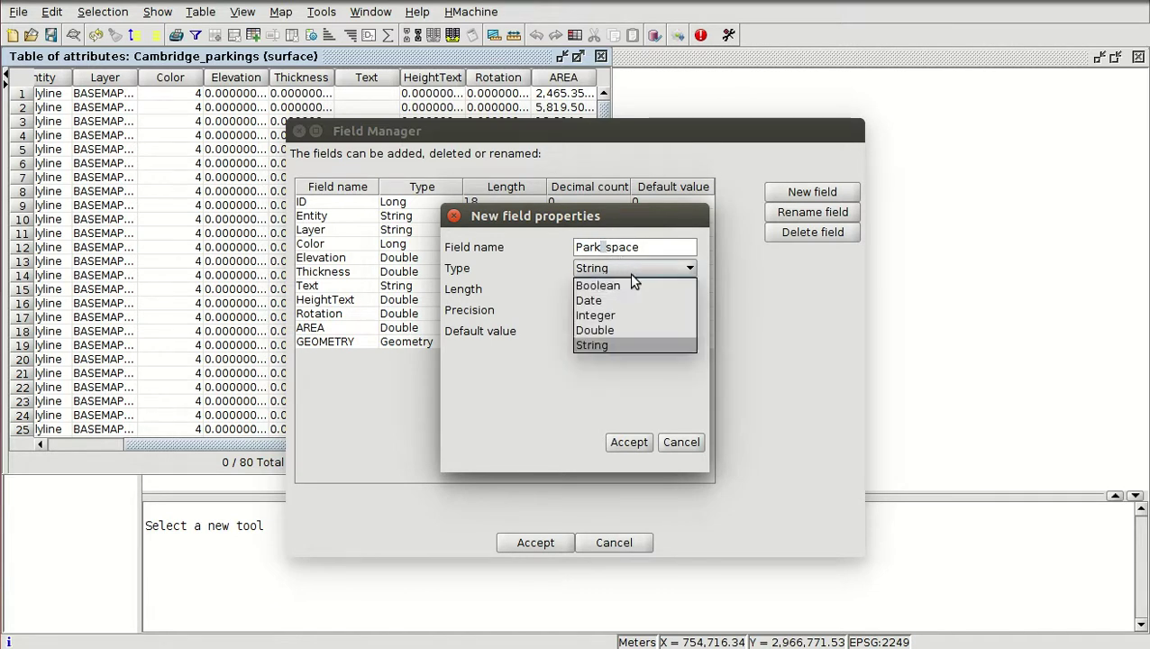
{"action": "left_click", "coordinate": [597, 317]}
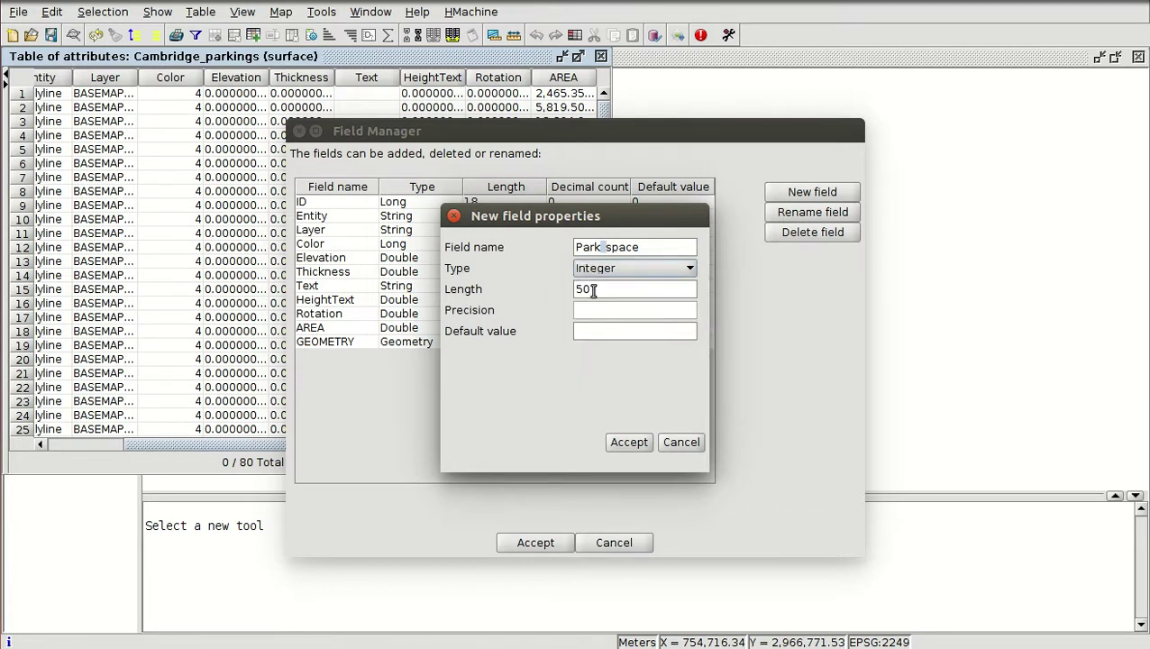
{"action": "left_click_drag", "start_coordinate": [593, 289], "coordinate": [561, 290]}
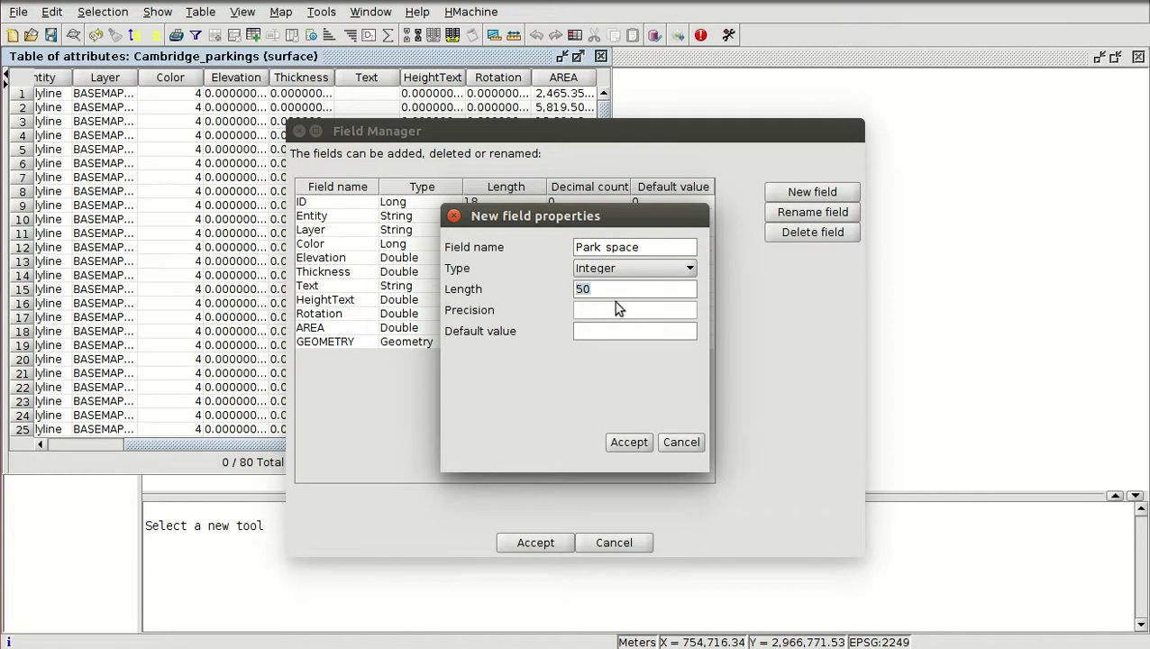
{"action": "type", "text": "4"}
{"action": "left_click", "coordinate": [629, 443]}
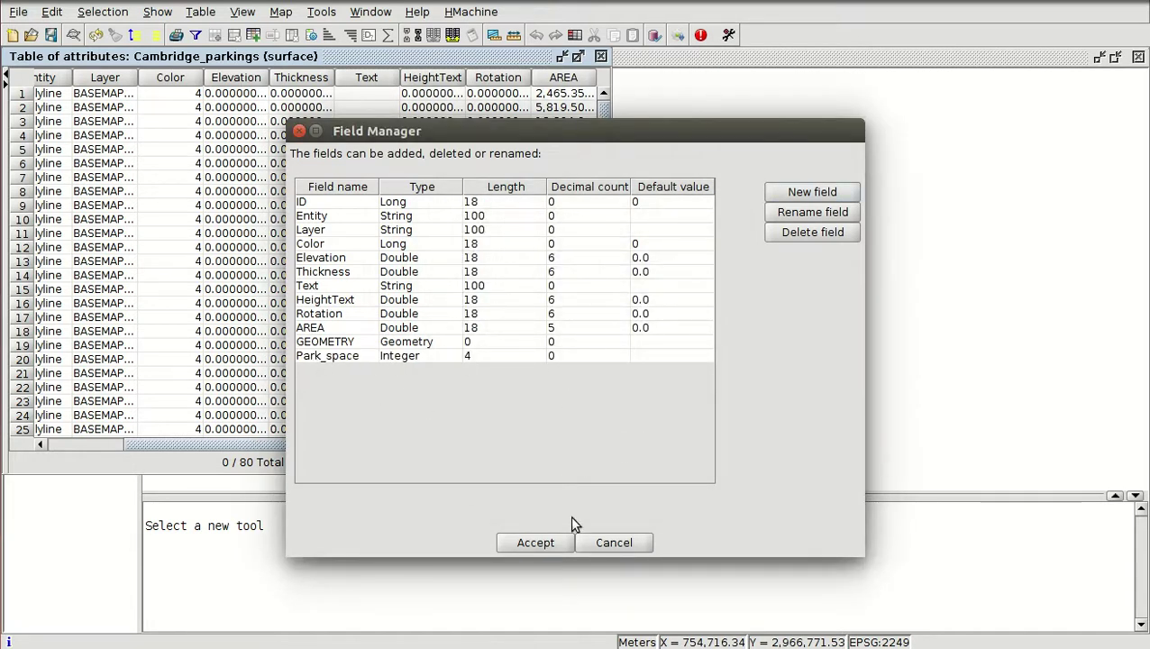
{"action": "left_click", "coordinate": [544, 543]}
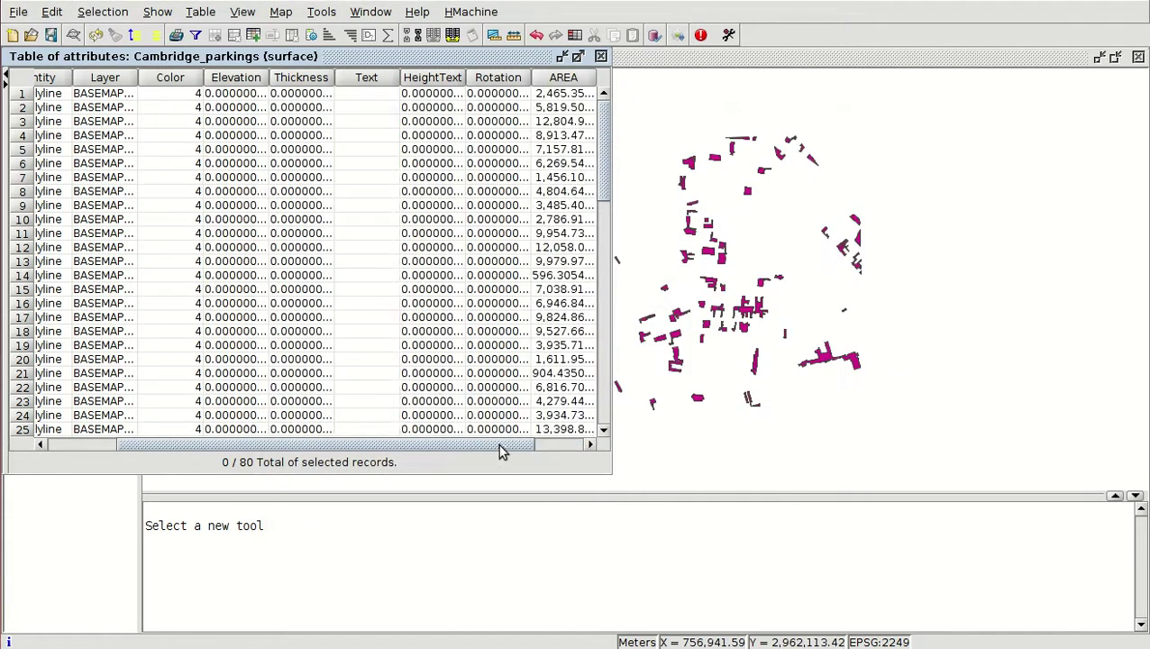
Widen the Park_space and AREA columns of the attribute table.
{"action": "left_click_drag", "start_coordinate": [502, 450], "coordinate": [550, 451]}
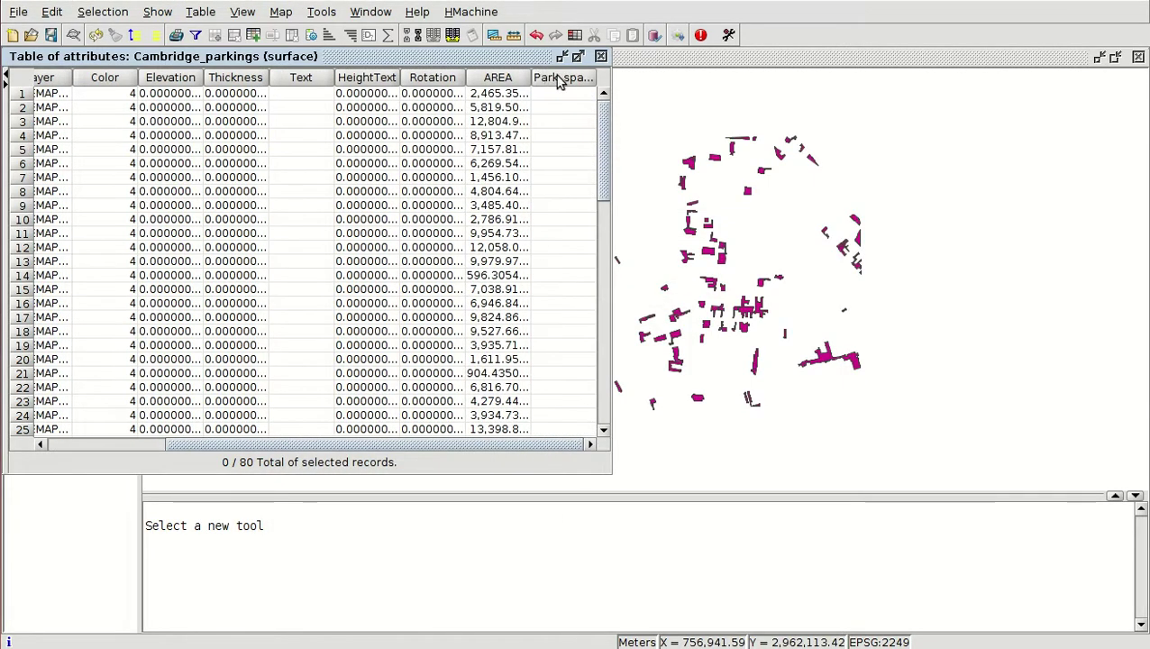
{"action": "left_click_drag", "start_coordinate": [594, 78], "coordinate": [615, 77]}
{"action": "left_click_drag", "start_coordinate": [533, 443], "coordinate": [551, 443]}
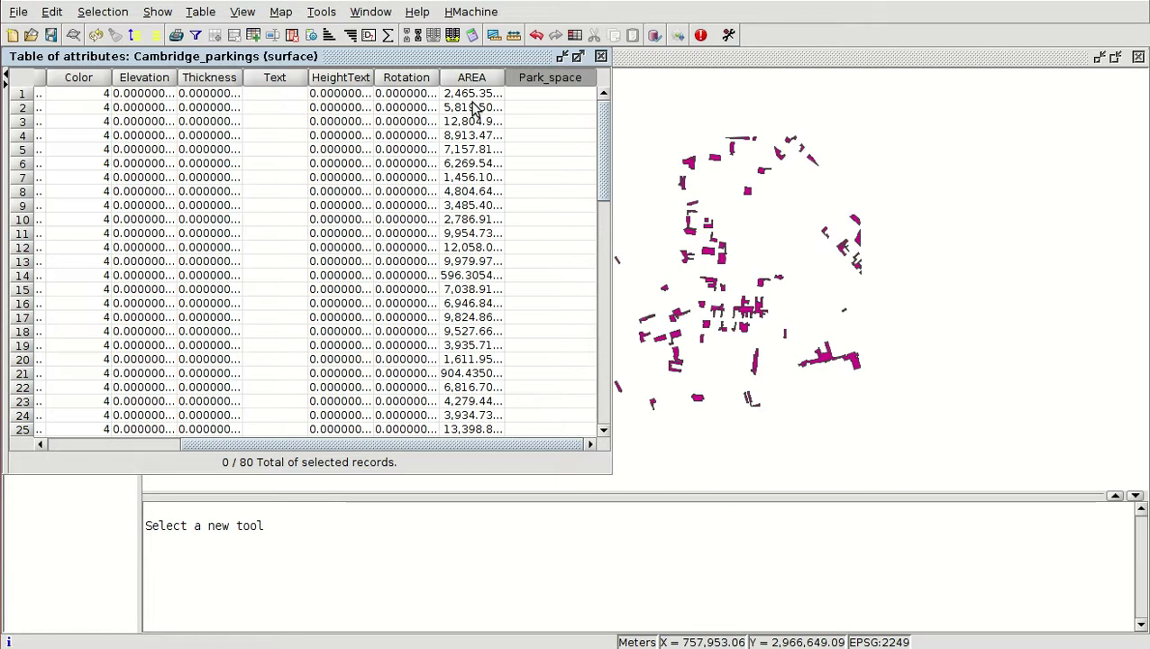
{"action": "left_click_drag", "start_coordinate": [505, 77], "coordinate": [526, 87]}
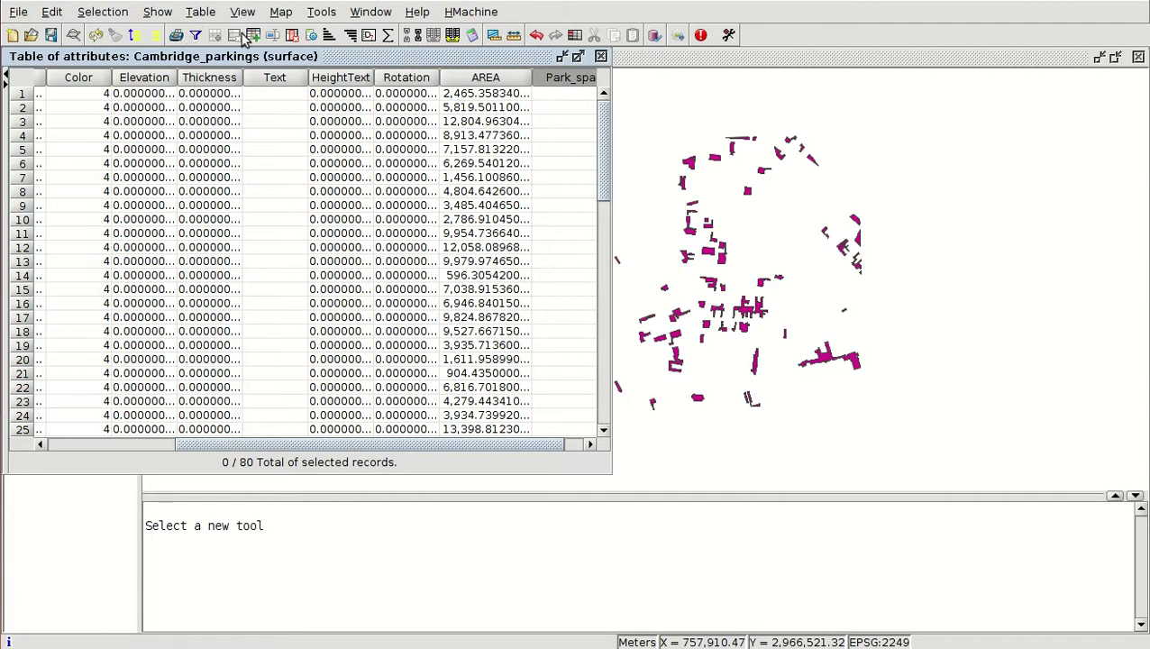
Fill the Park_space column with the field calculator using the expression [AREA]/25.
{"action": "left_click", "coordinate": [469, 35]}
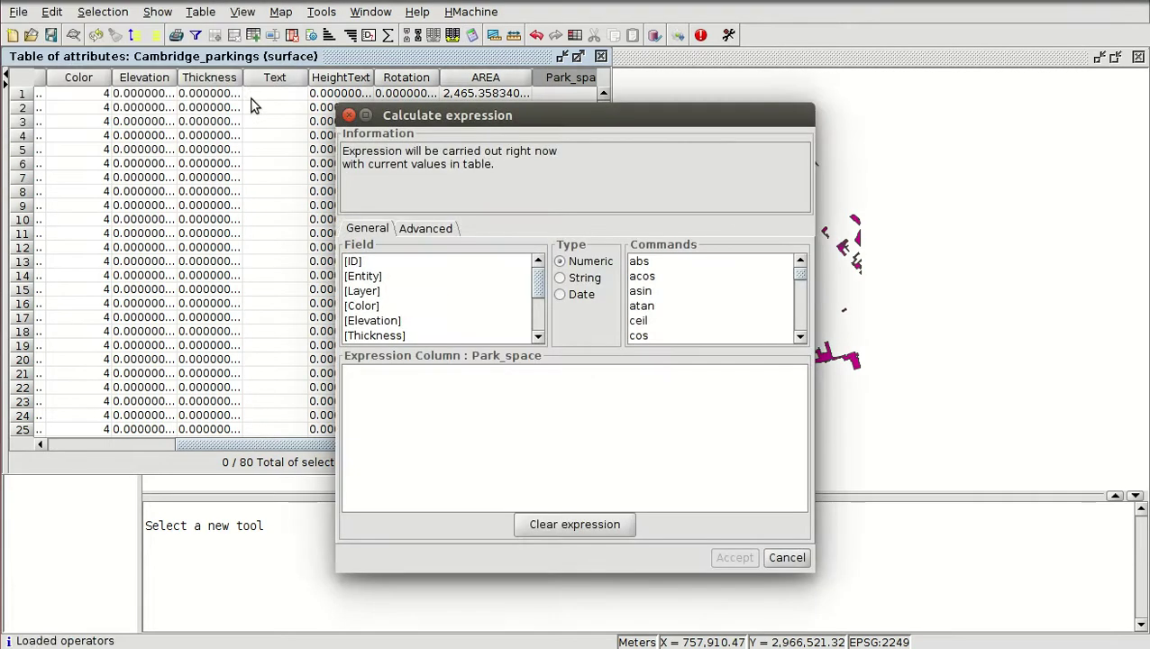
{"action": "scroll", "coordinate": [407, 290], "scroll_direction": "down", "scroll_amount": 2}
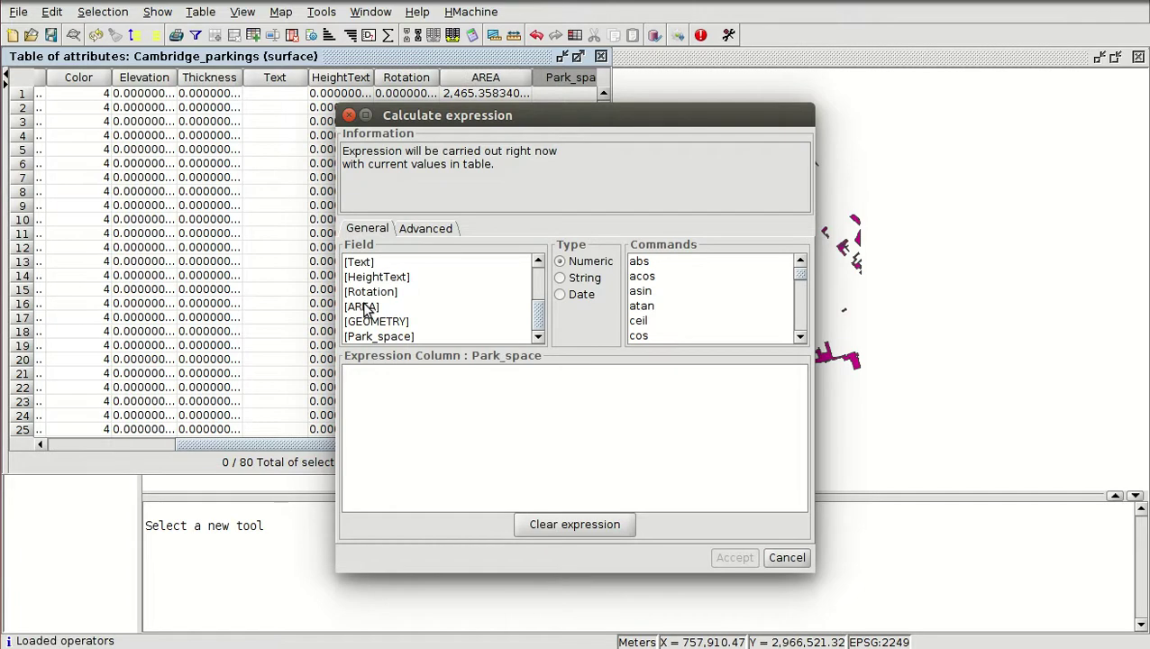
{"action": "double_click", "coordinate": [366, 308]}
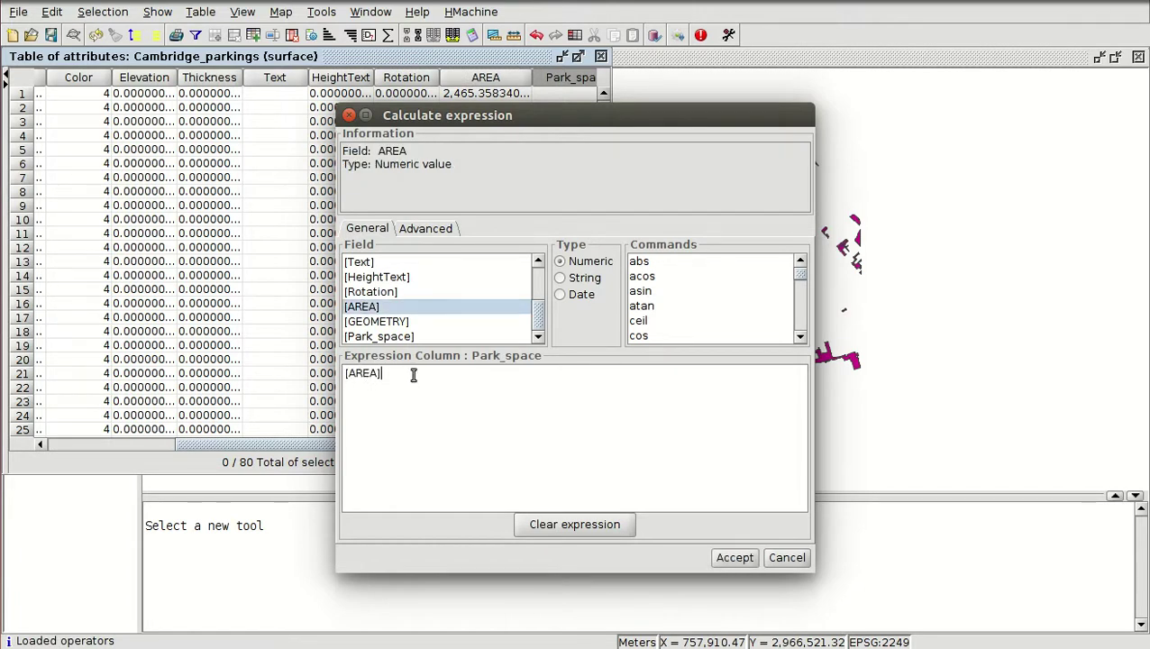
{"action": "type", "text": "/5"}
{"action": "key", "text": "BackSpace"}
{"action": "type", "text": "25"}
{"action": "left_click", "coordinate": [735, 558]}
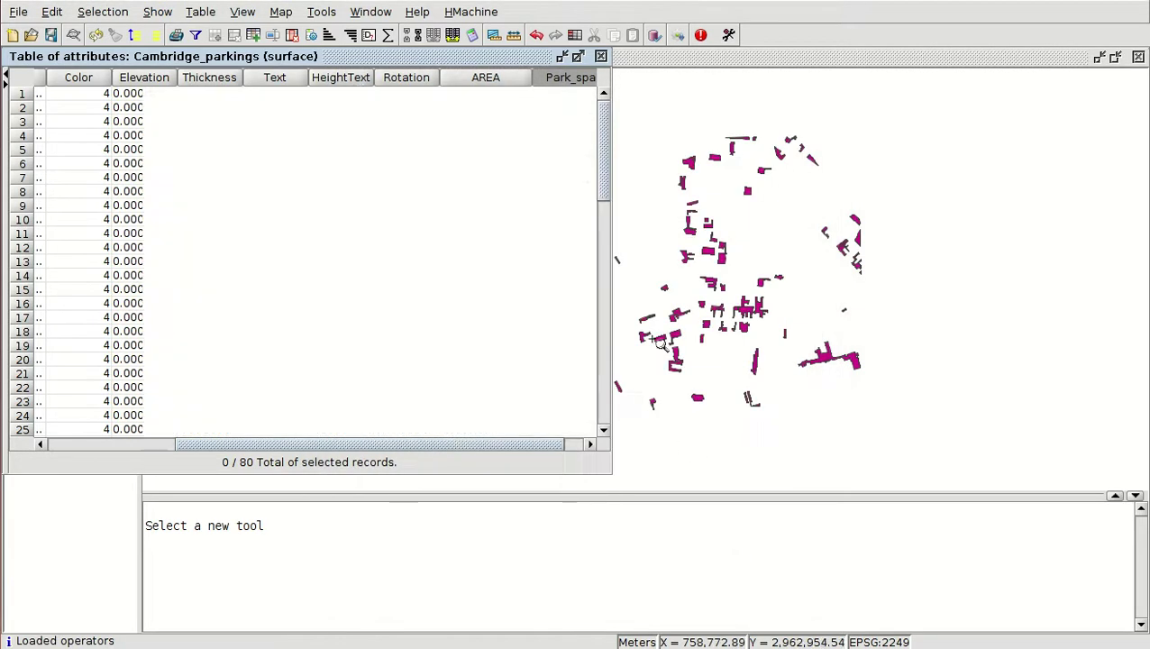
Select the first record and review the calculated Park_space values down the attribute table.
{"action": "scroll", "coordinate": [542, 121], "scroll_direction": "down", "scroll_amount": 5}
{"action": "scroll", "coordinate": [542, 121], "scroll_direction": "up", "scroll_amount": 5}
{"action": "left_click", "coordinate": [543, 93]}
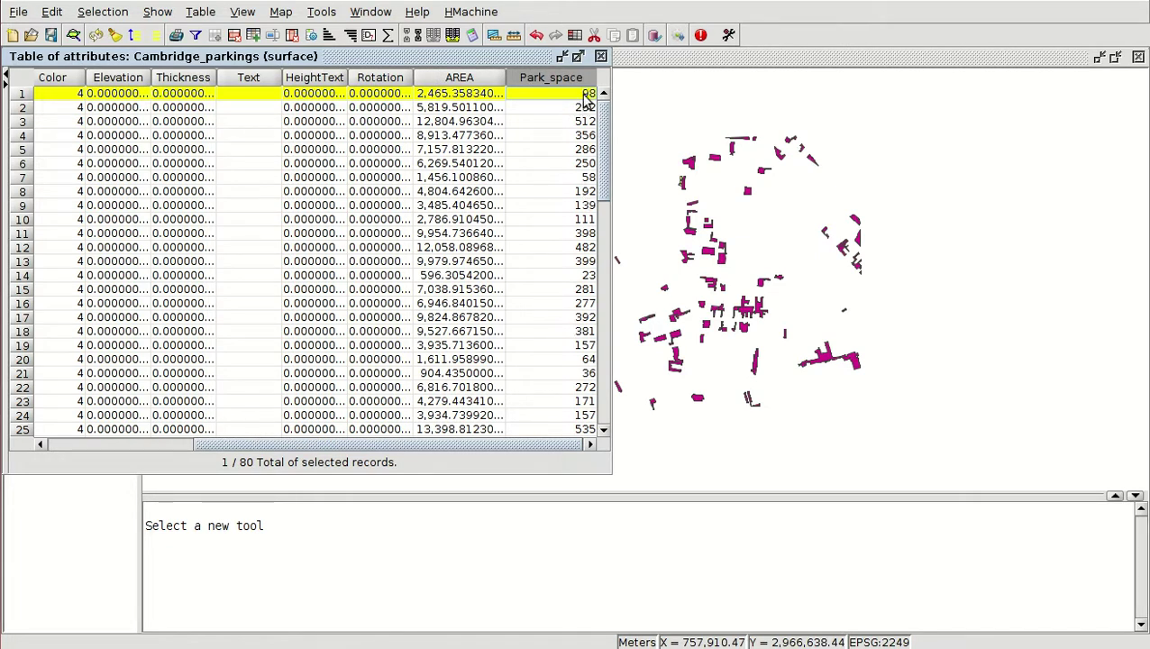
{"action": "scroll", "coordinate": [584, 202], "scroll_direction": "down", "scroll_amount": 18}
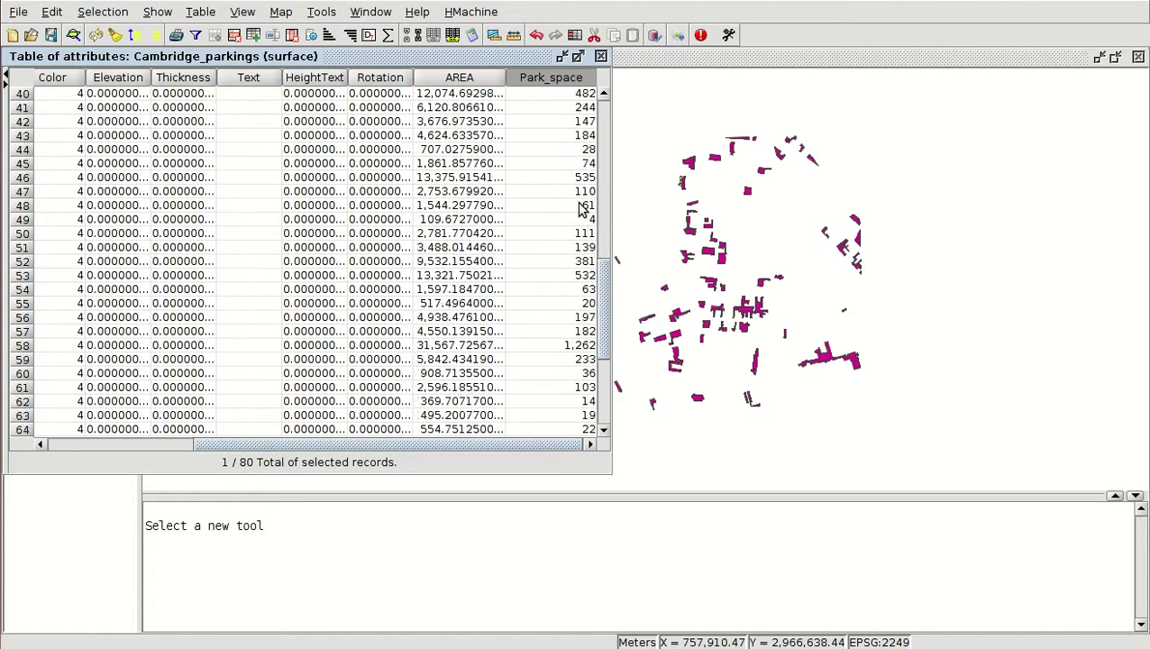
{"action": "scroll", "coordinate": [582, 207], "scroll_direction": "up", "scroll_amount": 18}
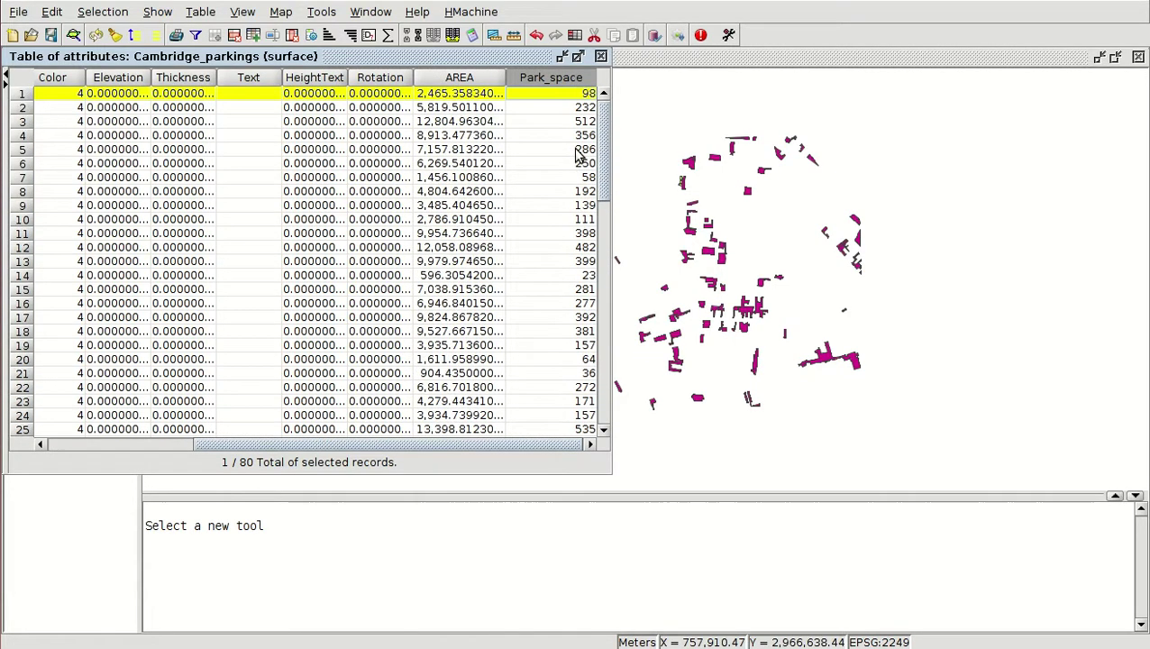
Select records 3, 4 and 7 in turn to locate them on the map, and zoom to the last one selected.
{"action": "left_click", "coordinate": [582, 122]}
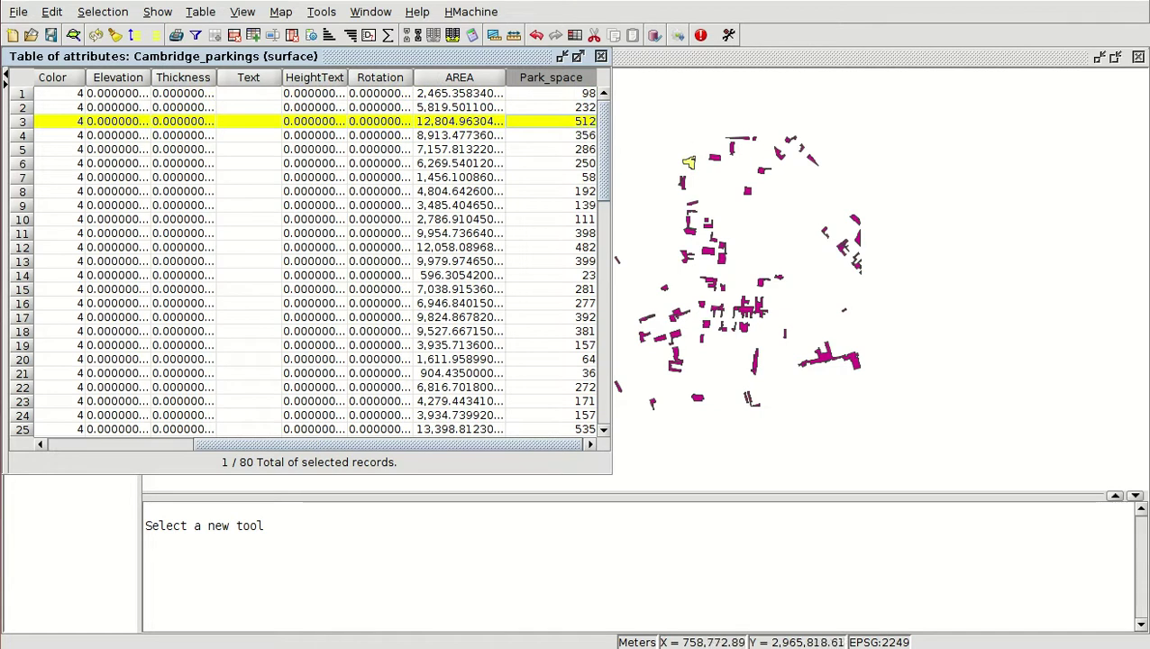
{"action": "left_click", "coordinate": [585, 136]}
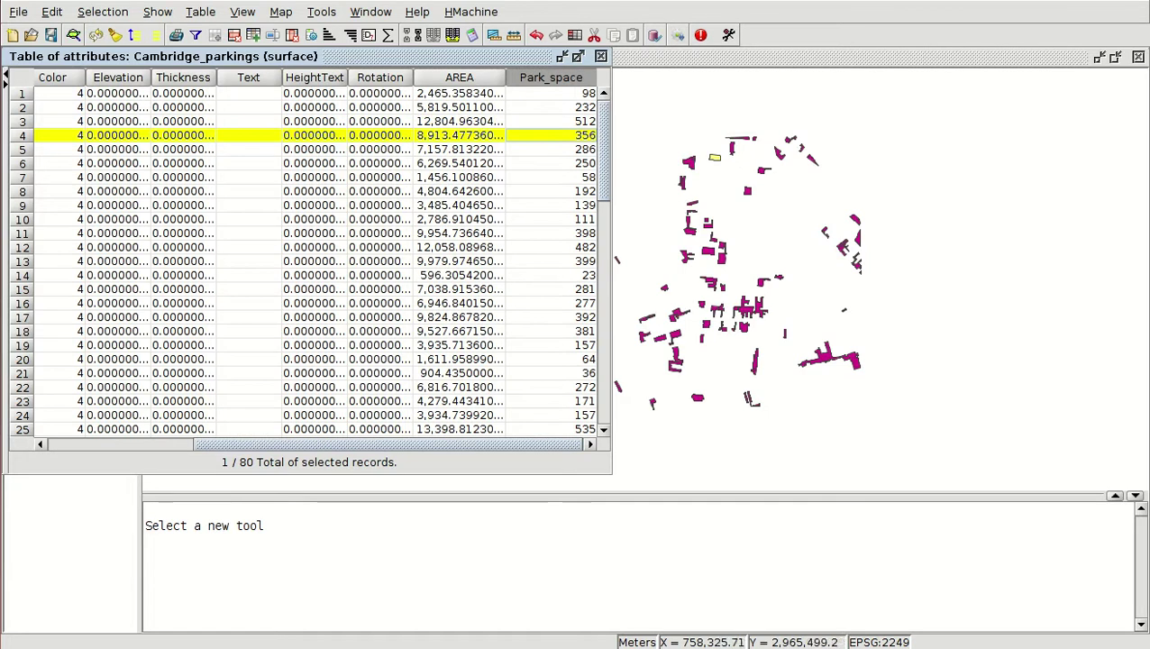
{"action": "left_click", "coordinate": [588, 178]}
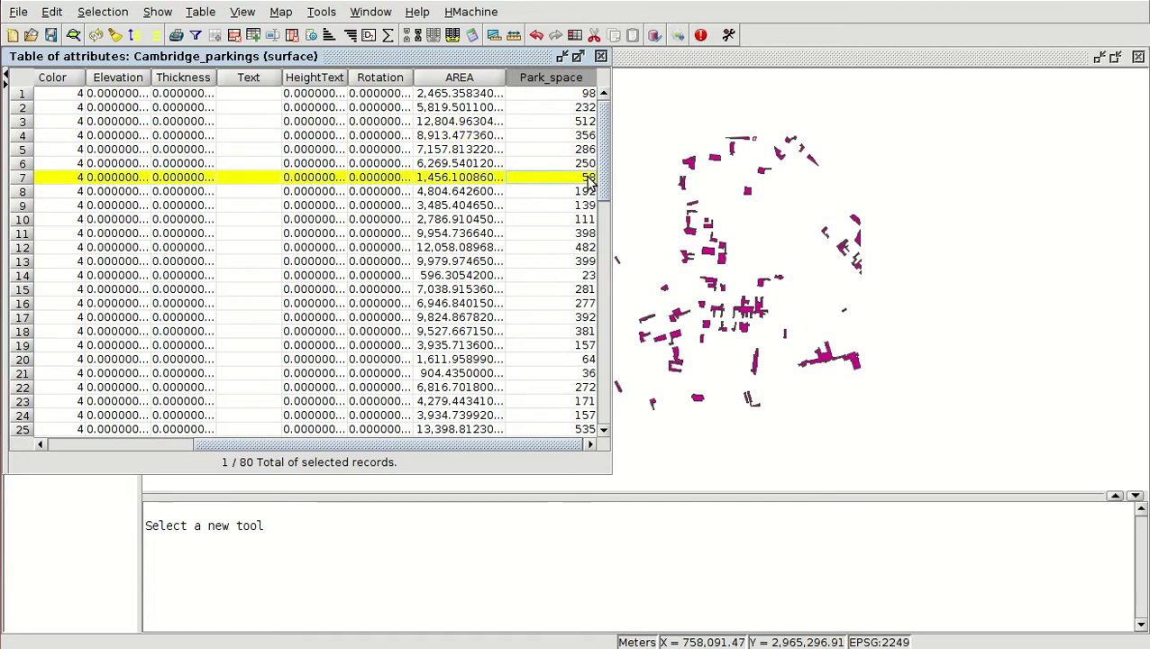
{"action": "scroll", "coordinate": [741, 212], "scroll_direction": "up", "scroll_amount": 1}
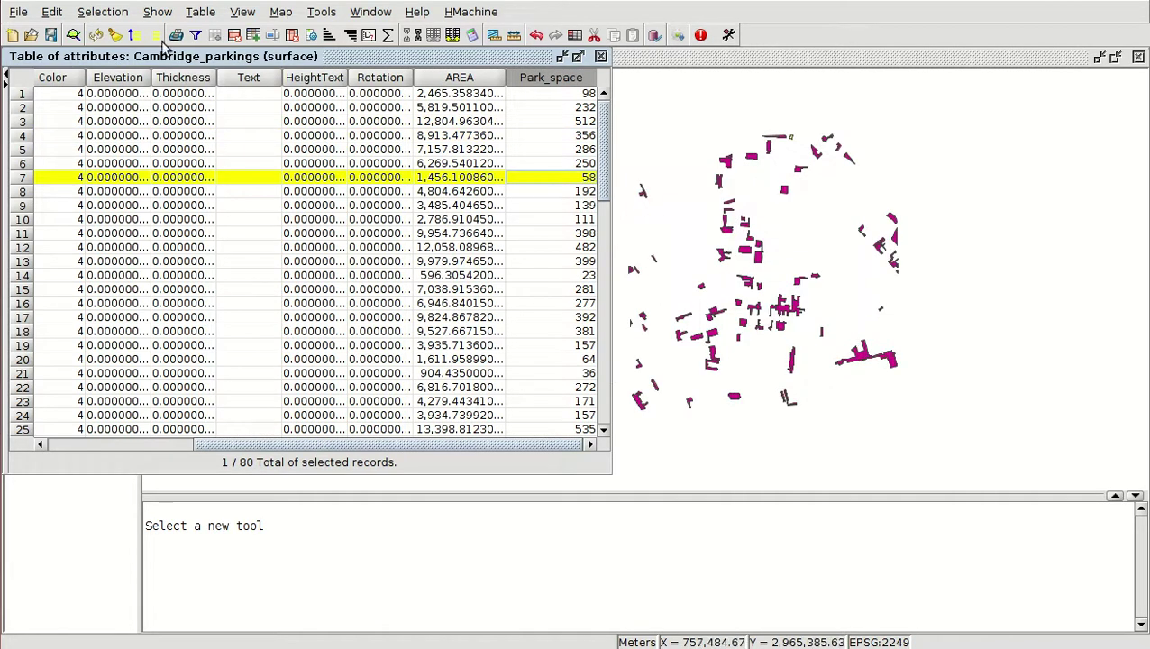
{"action": "left_click", "coordinate": [74, 35]}
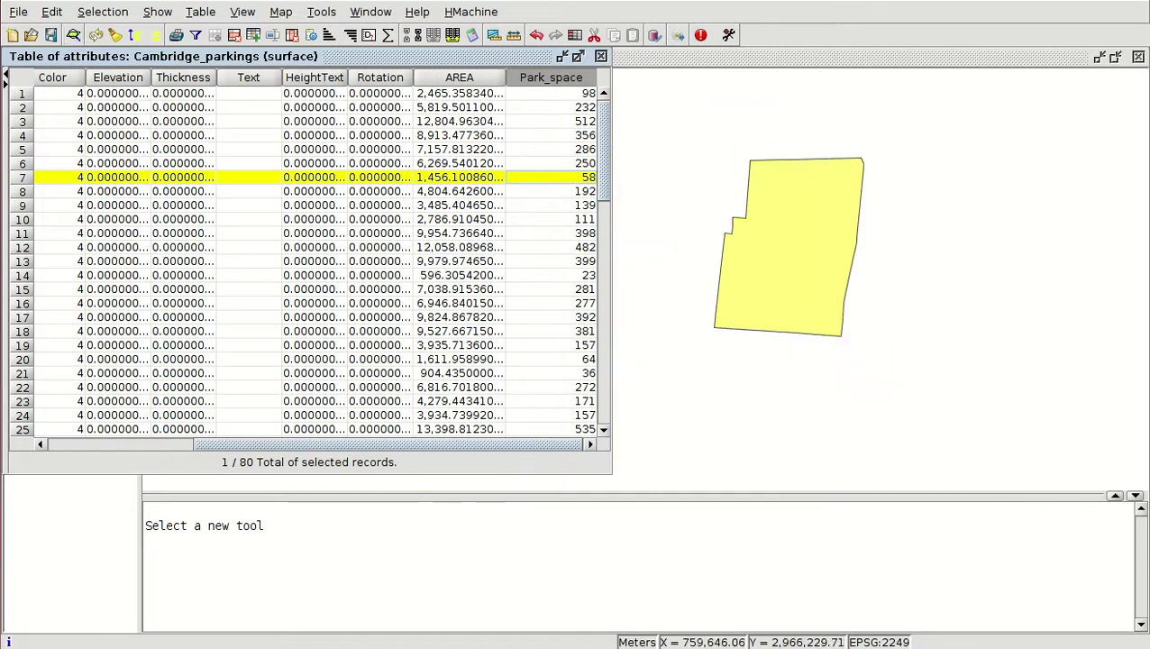
{"action": "scroll", "coordinate": [856, 200], "scroll_direction": "down", "scroll_amount": 3}
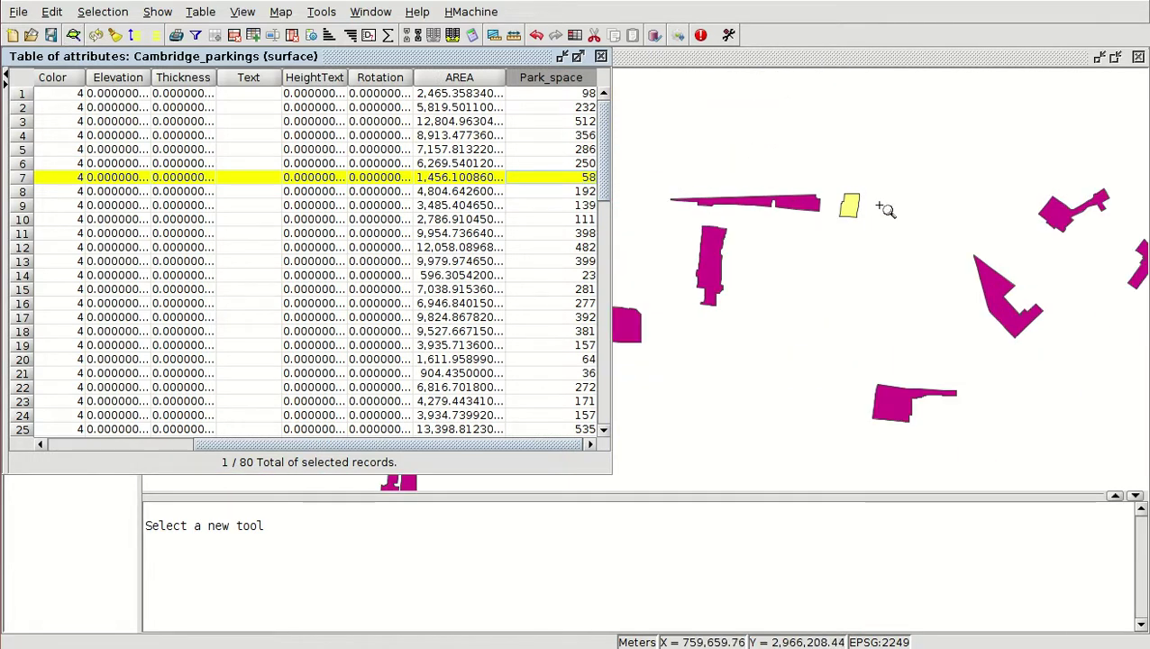
{"action": "scroll", "coordinate": [540, 208], "scroll_direction": "down", "scroll_amount": 5}
{"action": "scroll", "coordinate": [545, 216], "scroll_direction": "down", "scroll_amount": 13}
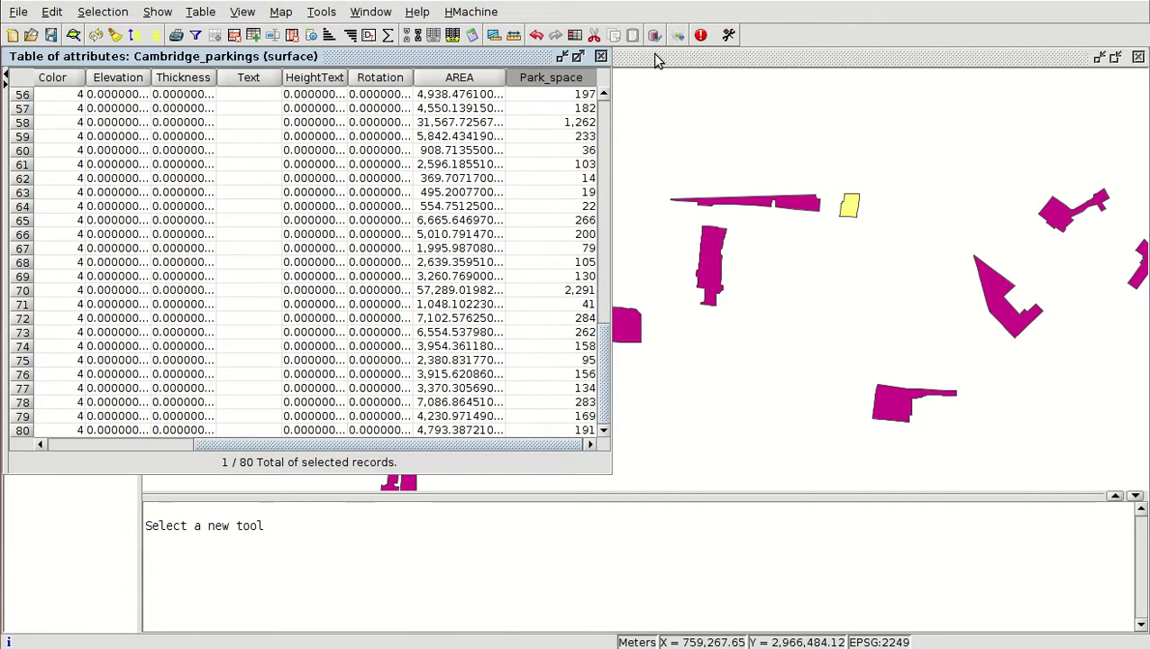
Return to the map view, show the CAMB3D_D3_CAD layer and make Cambridge_parkings (surface) the active layer.
{"action": "left_click", "coordinate": [655, 59]}
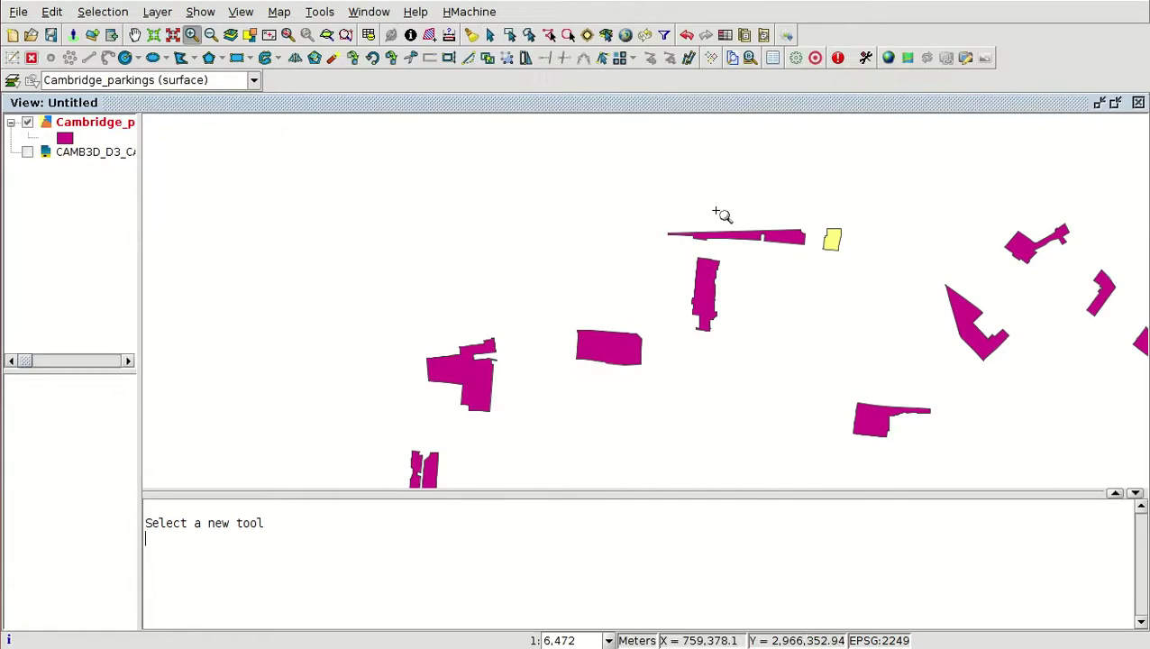
{"action": "left_click", "coordinate": [27, 152]}
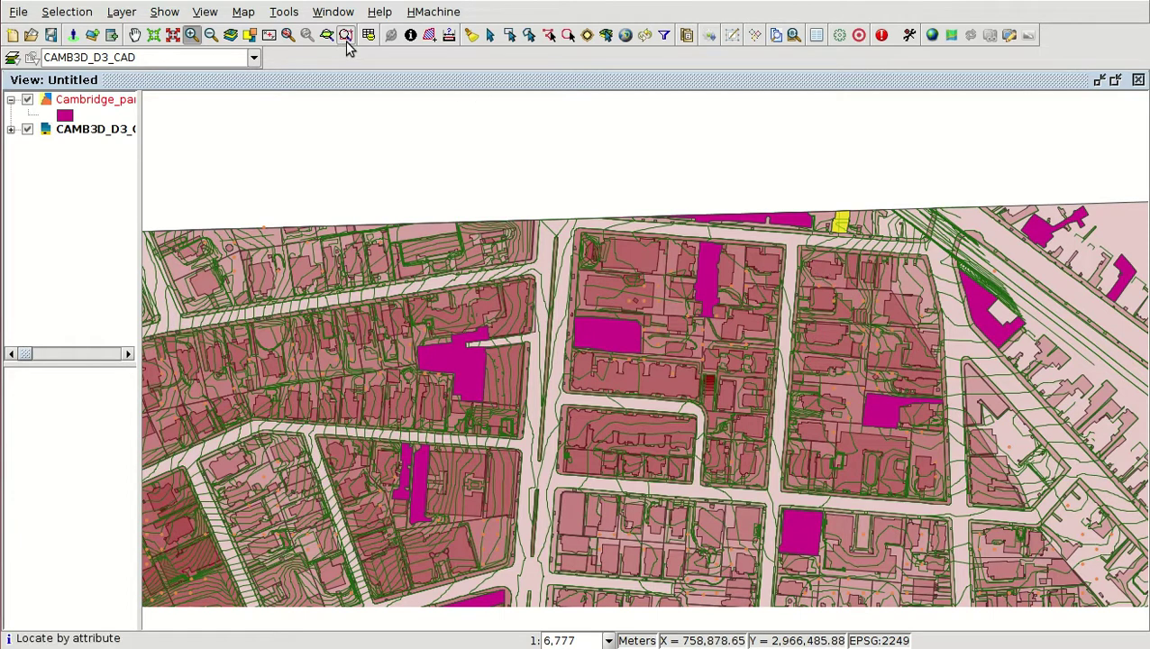
{"action": "left_click", "coordinate": [100, 101]}
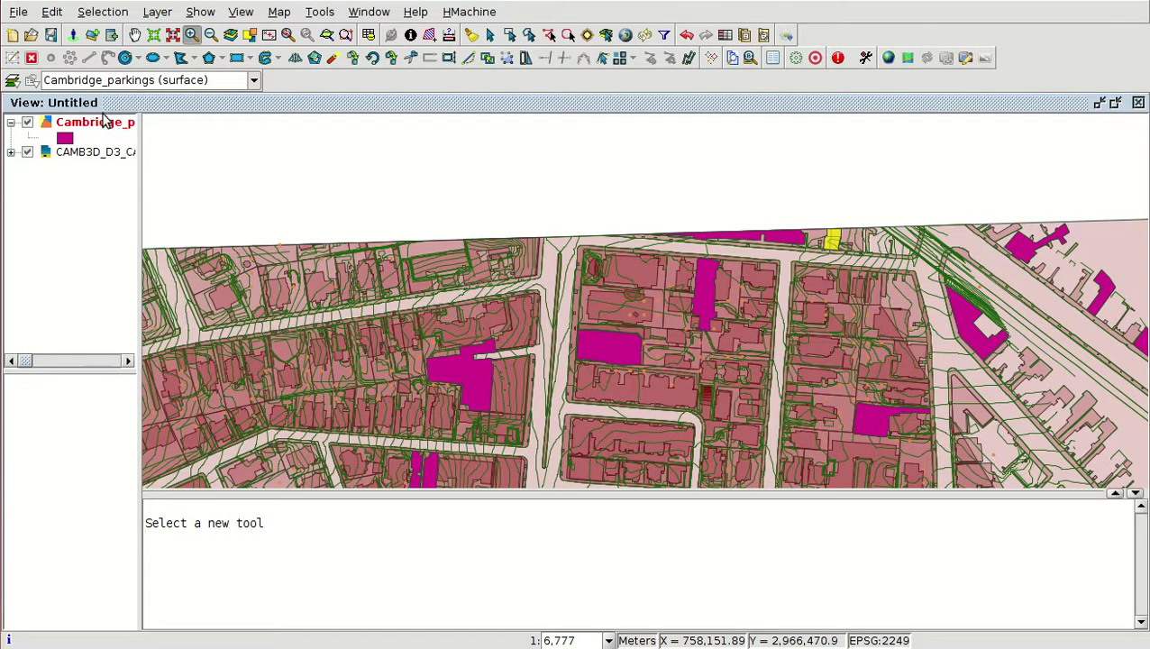
Draw a four-sided parking polygon in the north-west corner of the central block, north of the existing rectangular lot.
{"action": "left_click", "coordinate": [181, 57]}
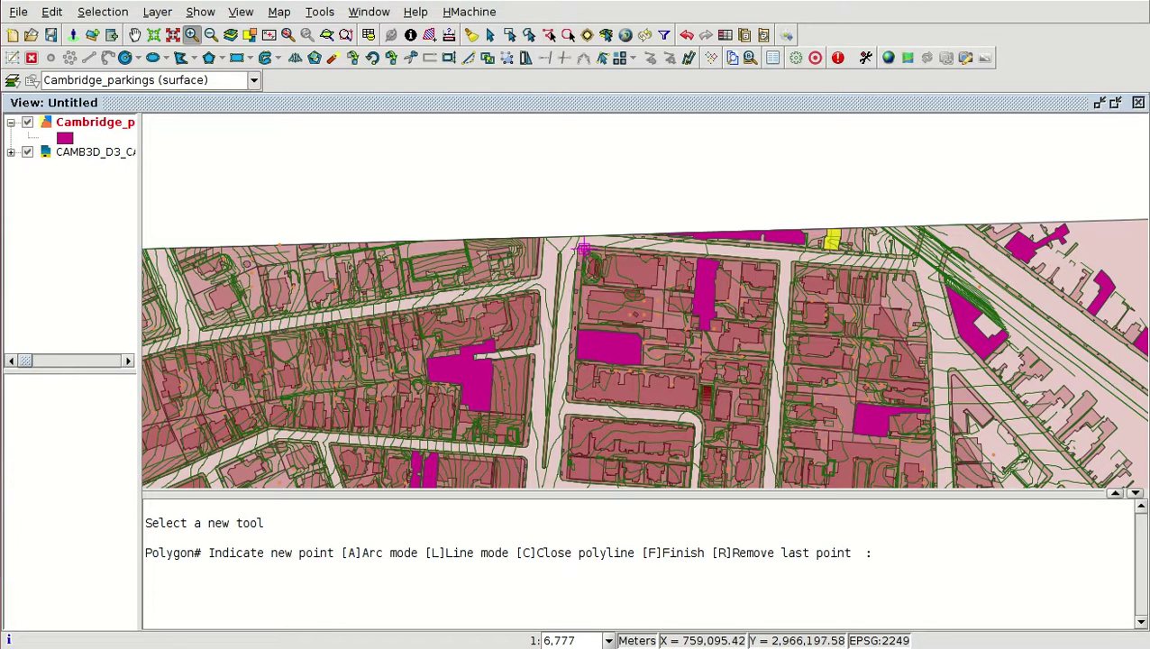
{"action": "left_click", "coordinate": [584, 248]}
{"action": "left_click", "coordinate": [668, 257]}
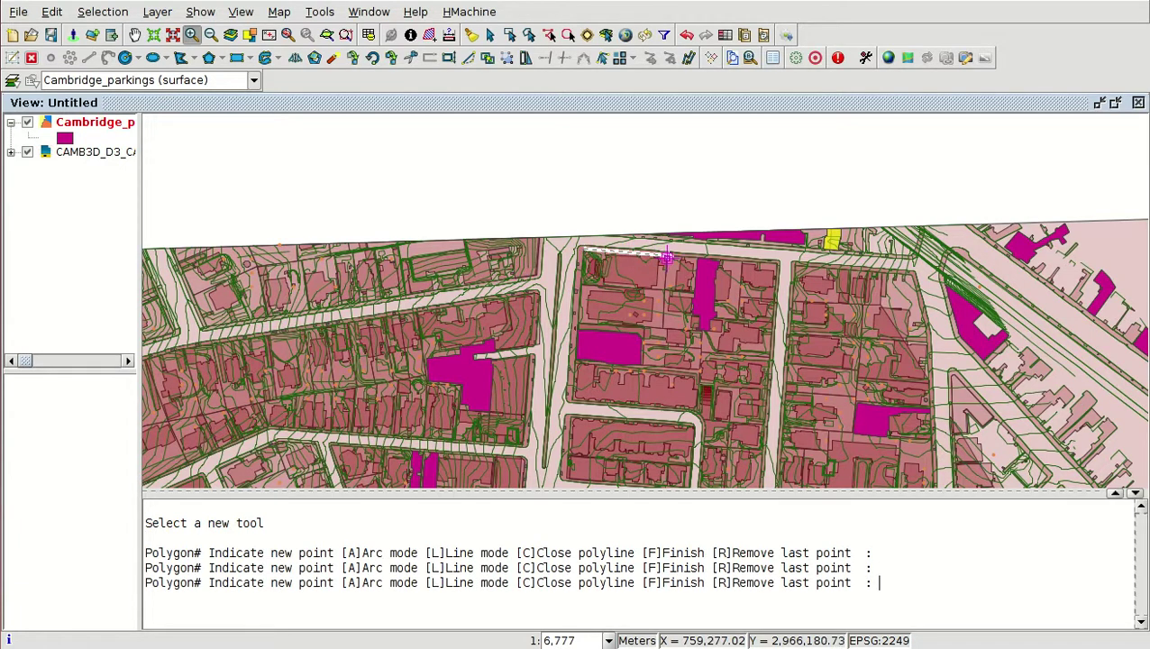
{"action": "left_click", "coordinate": [665, 290]}
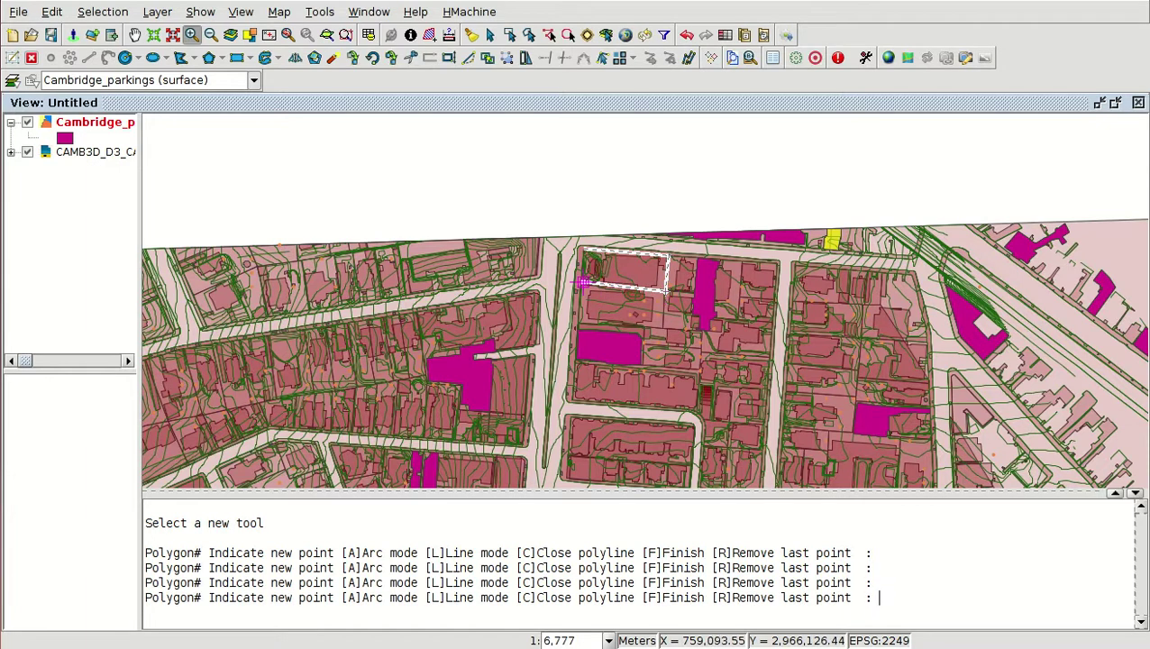
{"action": "double_click", "coordinate": [584, 282]}
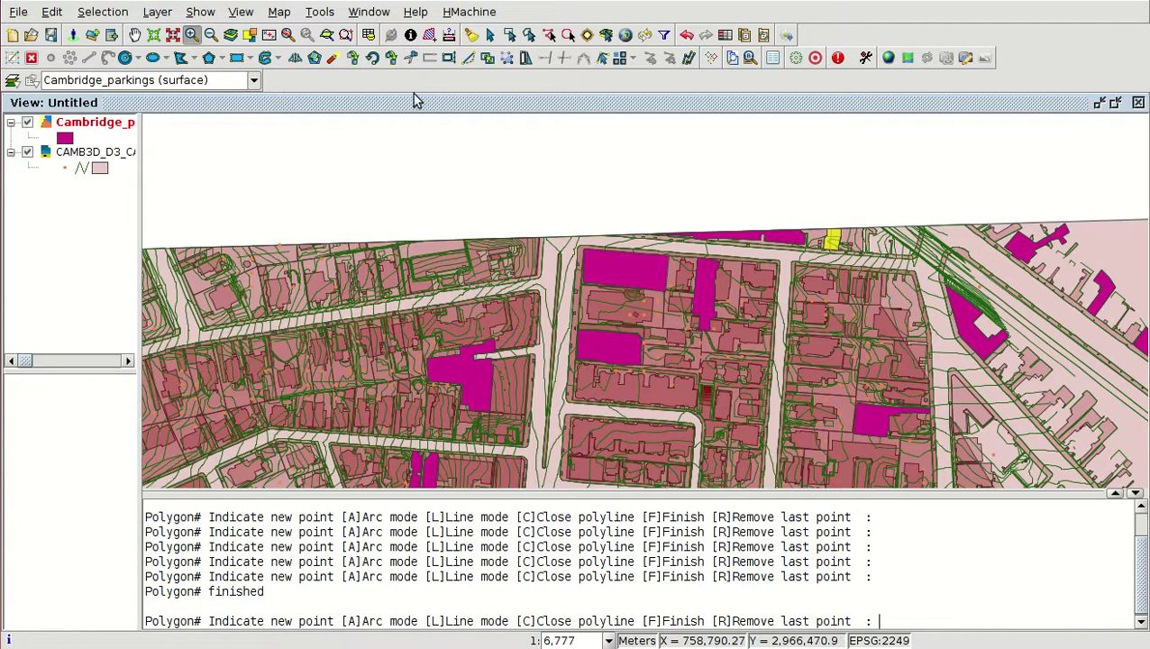
Split the rectangular parking lot south of the new polygon into west and east halves with a vertical line.
{"action": "left_click", "coordinate": [489, 34]}
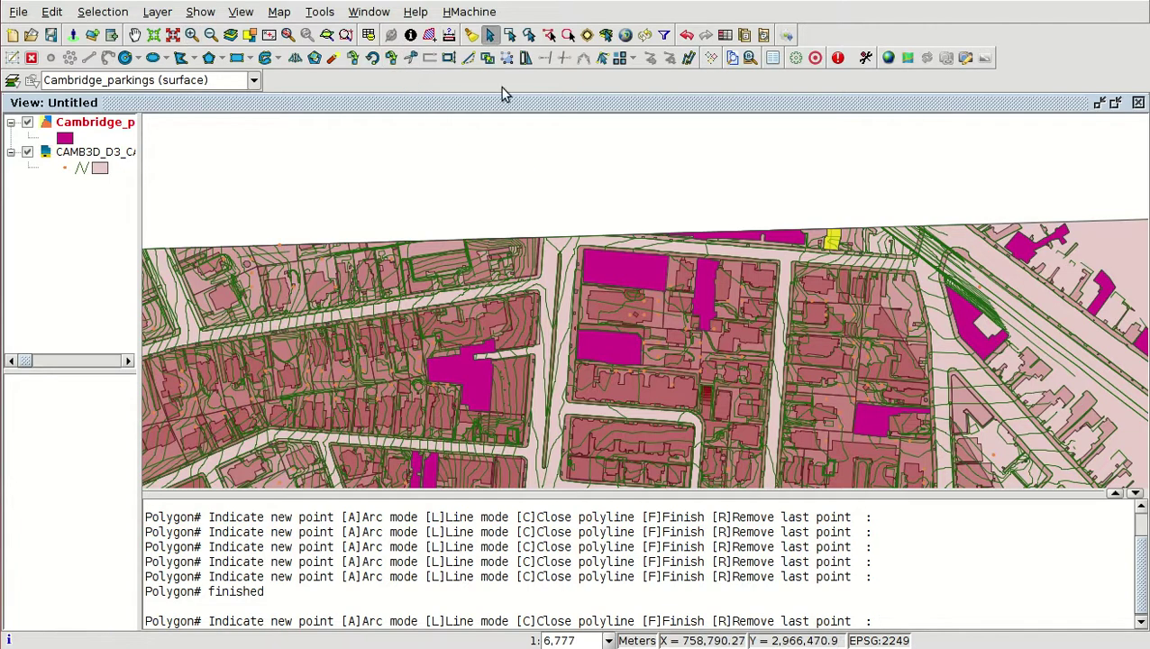
{"action": "left_click", "coordinate": [609, 350]}
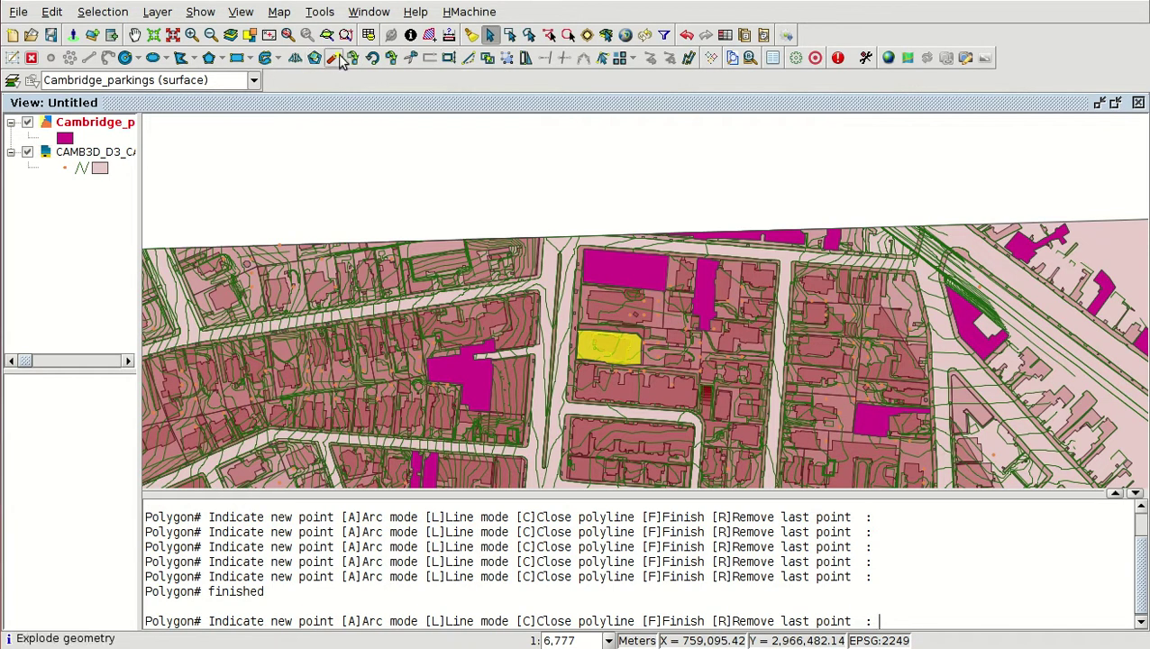
{"action": "left_click", "coordinate": [413, 57]}
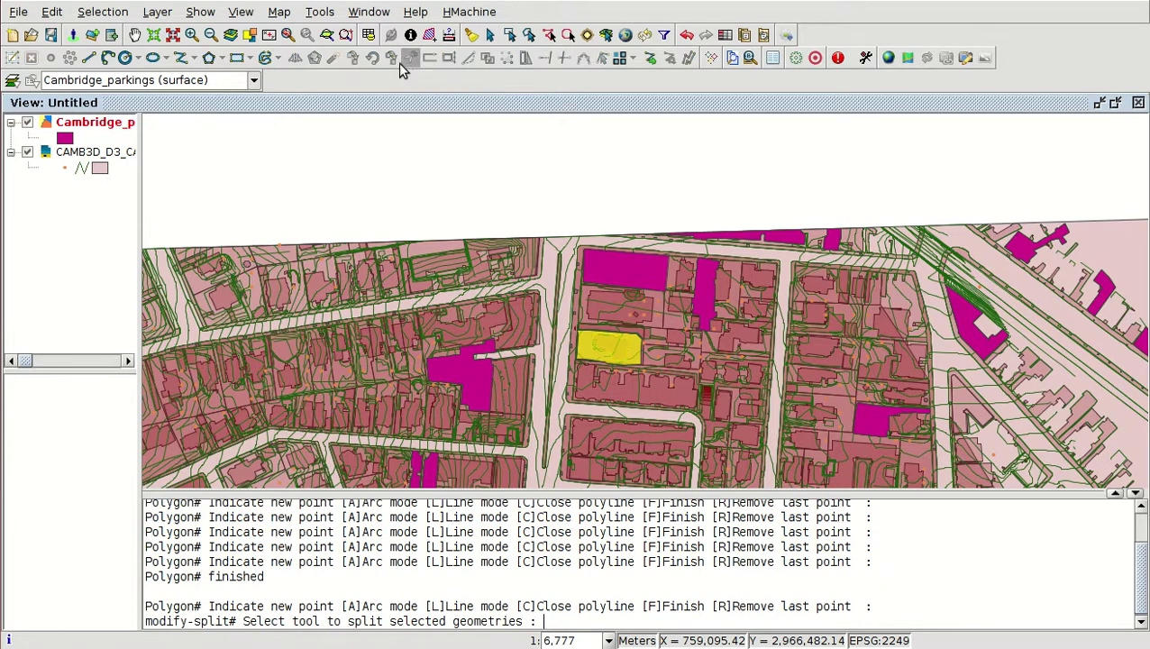
{"action": "left_click", "coordinate": [94, 59]}
{"action": "left_click", "coordinate": [612, 307]}
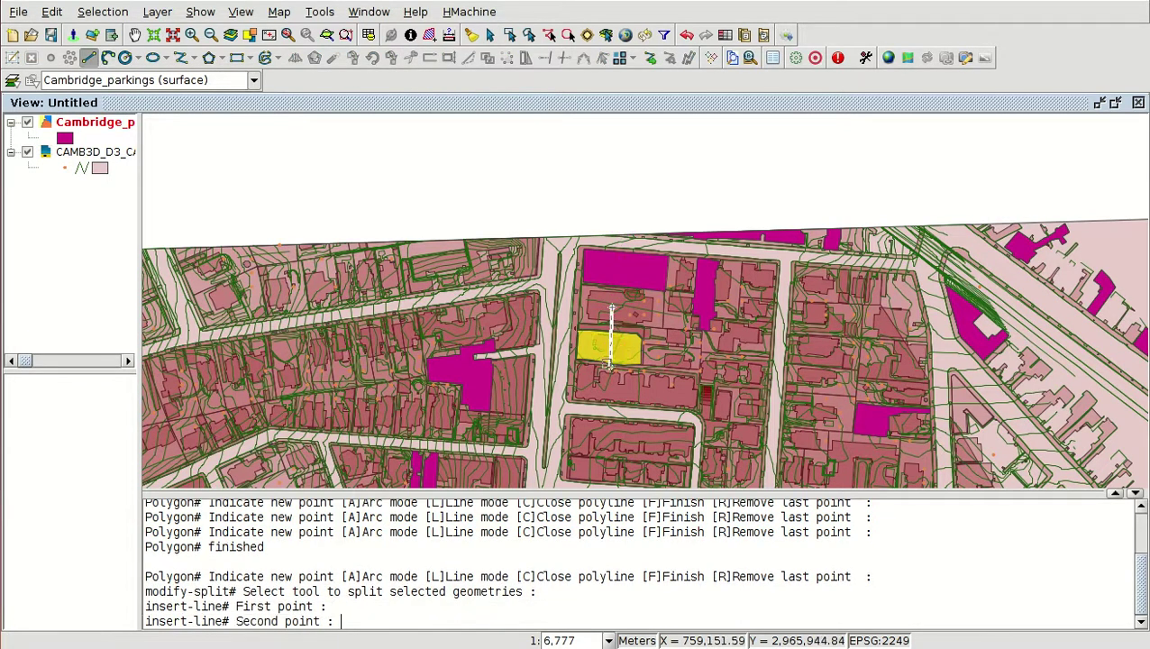
{"action": "left_click", "coordinate": [616, 394]}
{"action": "left_click", "coordinate": [621, 352]}
{"action": "left_click", "coordinate": [606, 345]}
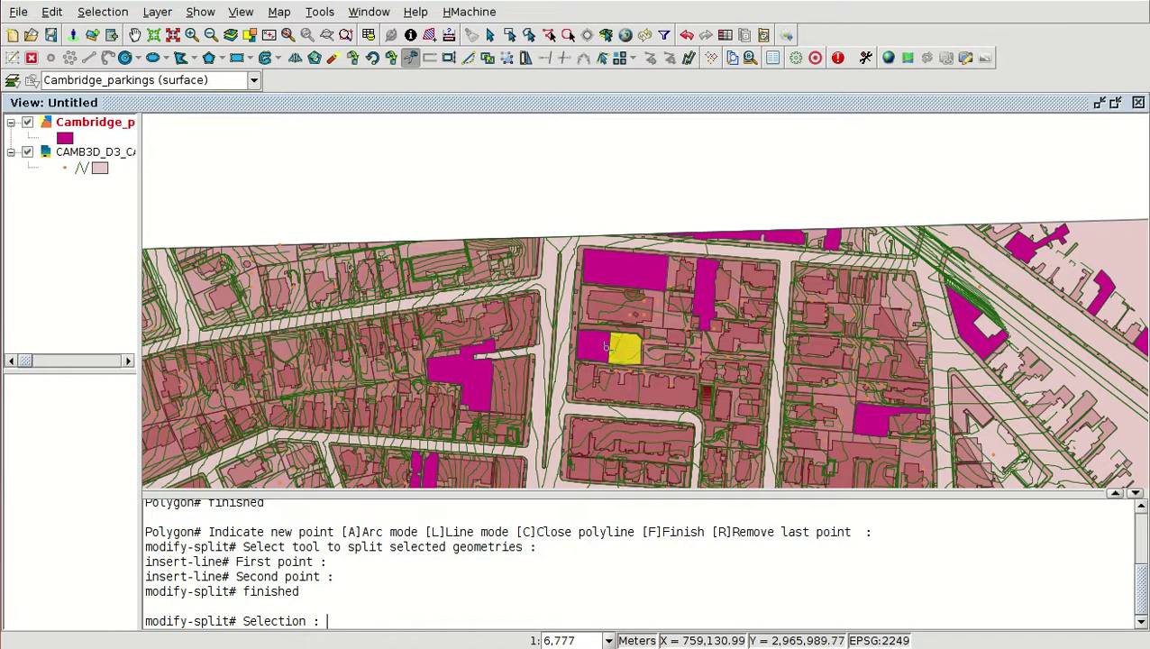
Delete the eastern half of the split parking lot and select the remaining western half.
{"action": "left_click", "coordinate": [629, 351]}
{"action": "left_click", "coordinate": [32, 59]}
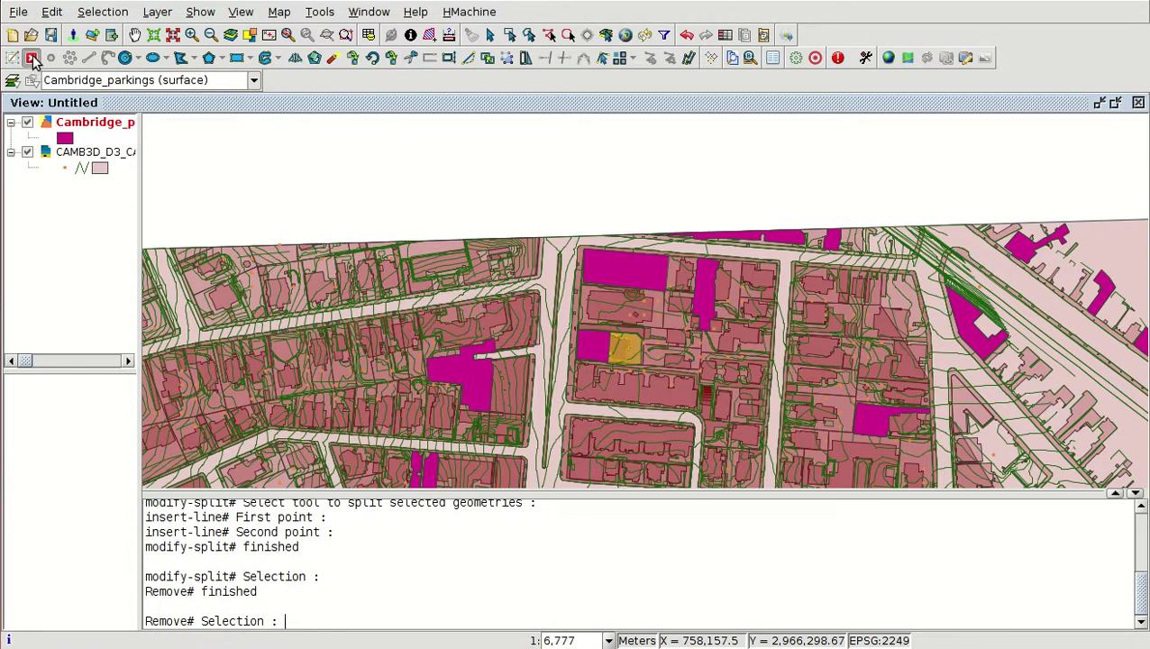
{"action": "left_click", "coordinate": [592, 345]}
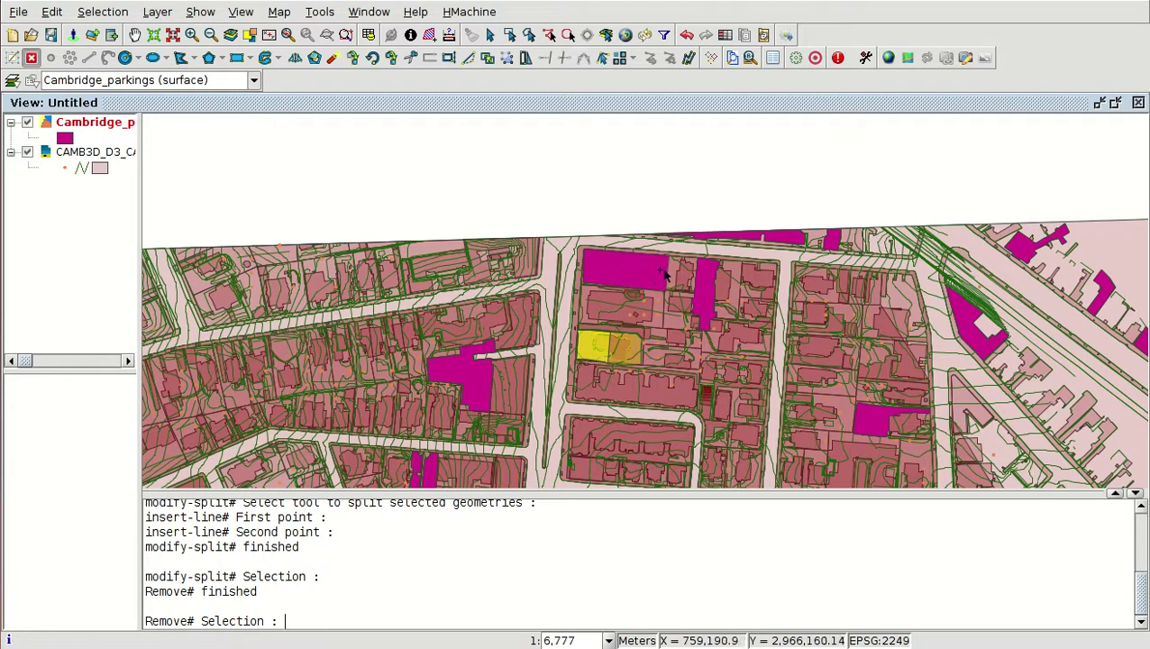
Open the Cambridge_parkings attribute table and select records 80 and 81 in turn to locate them on the map.
{"action": "left_click", "coordinate": [370, 36]}
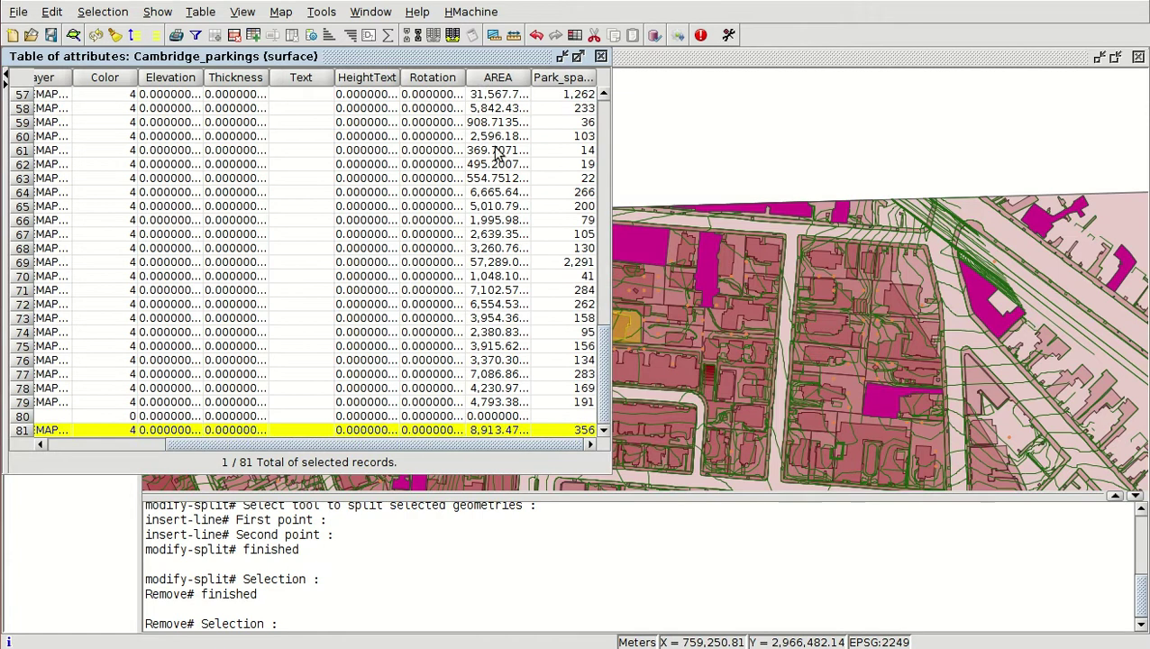
{"action": "left_click", "coordinate": [495, 416]}
{"action": "left_click", "coordinate": [496, 431]}
{"action": "left_click", "coordinate": [494, 417]}
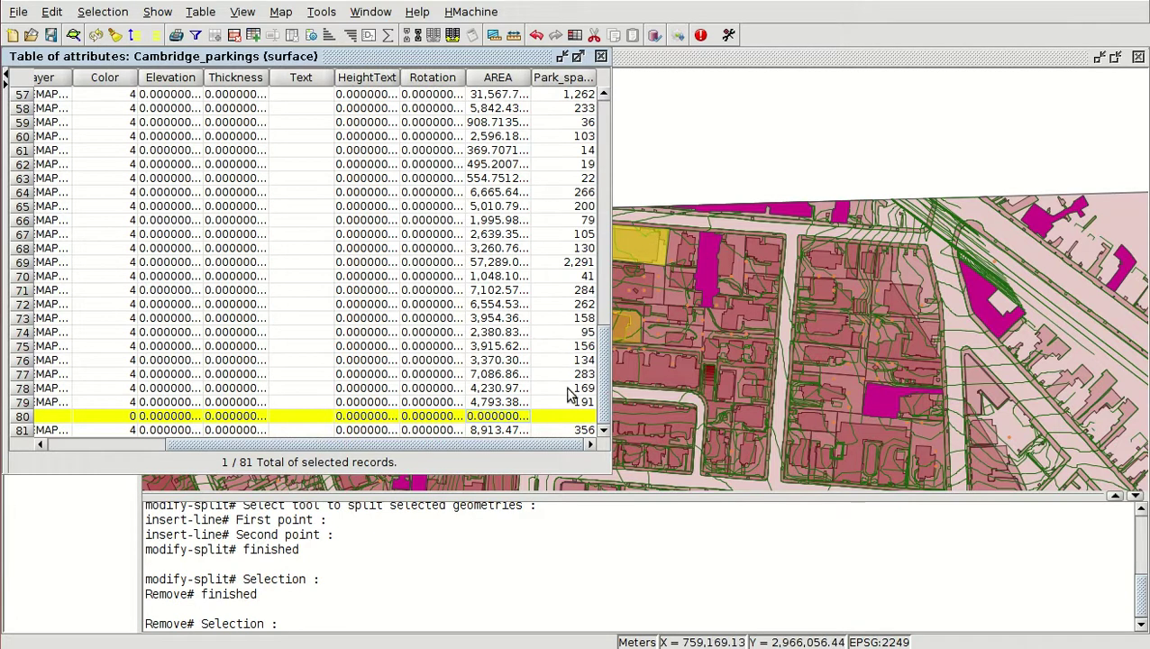
{"action": "left_click", "coordinate": [496, 431]}
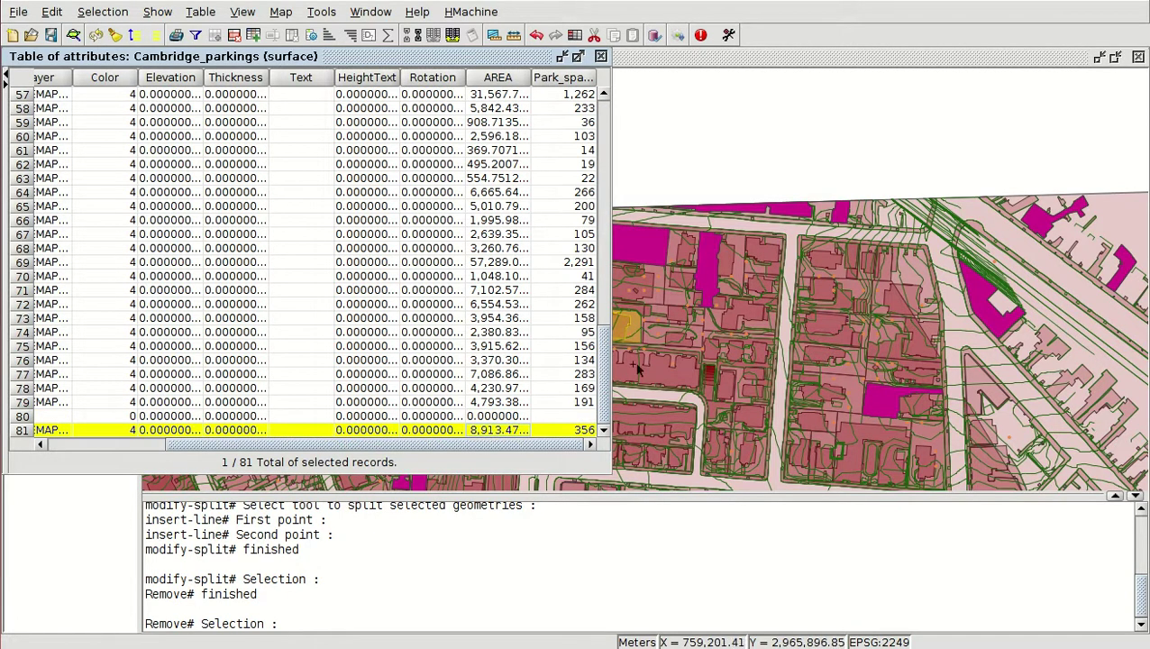
{"action": "scroll", "coordinate": [719, 334], "scroll_direction": "down", "scroll_amount": 1}
{"action": "scroll", "coordinate": [622, 334], "scroll_direction": "up", "scroll_amount": 1}
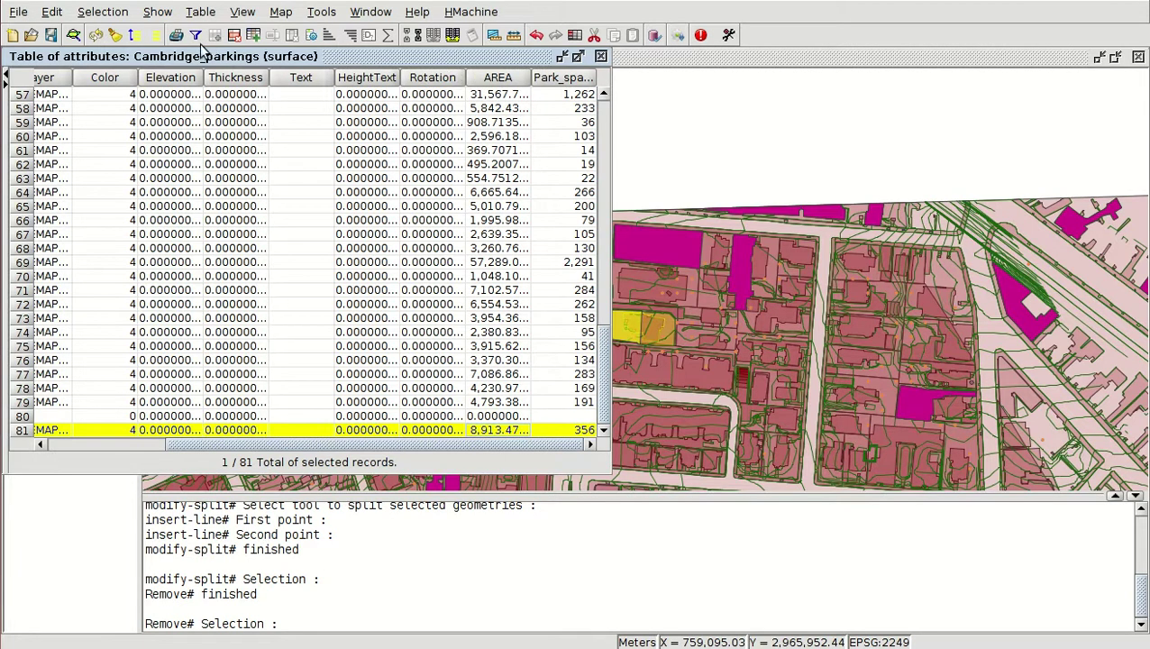
Clear the selection and recalculate the AREA column for all records with the expression area().
{"action": "left_click", "coordinate": [116, 36]}
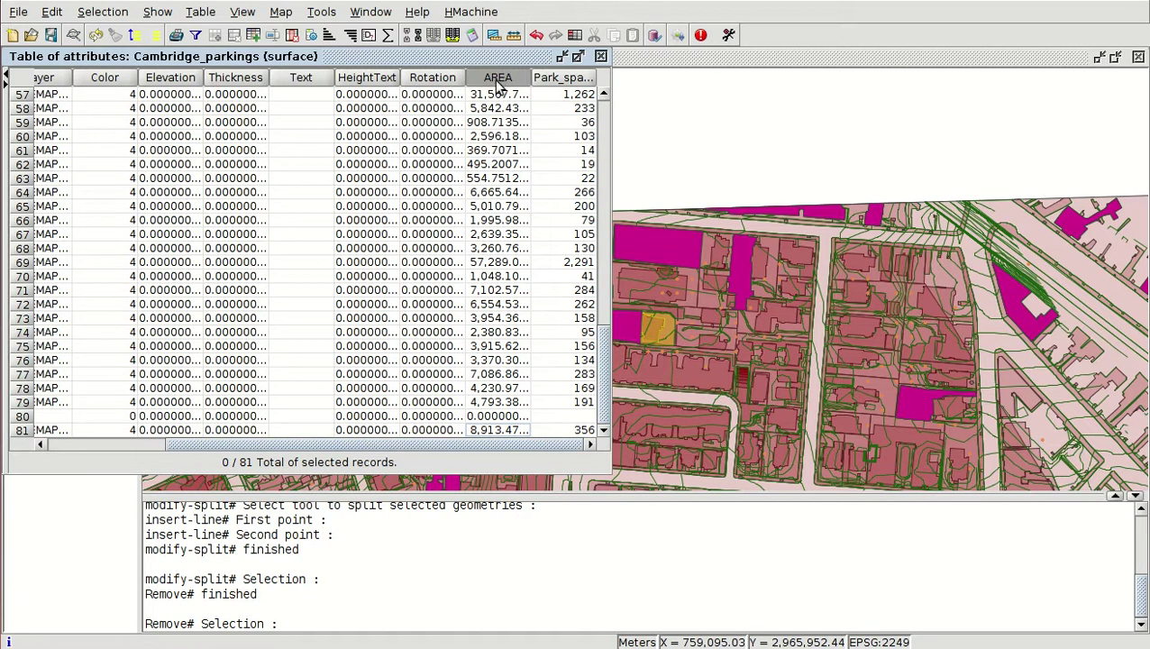
{"action": "left_click", "coordinate": [475, 39]}
{"action": "scroll", "coordinate": [653, 288], "scroll_direction": "down", "scroll_amount": 2}
{"action": "scroll", "coordinate": [658, 288], "scroll_direction": "up", "scroll_amount": 2}
{"action": "scroll", "coordinate": [658, 287], "scroll_direction": "down", "scroll_amount": 1}
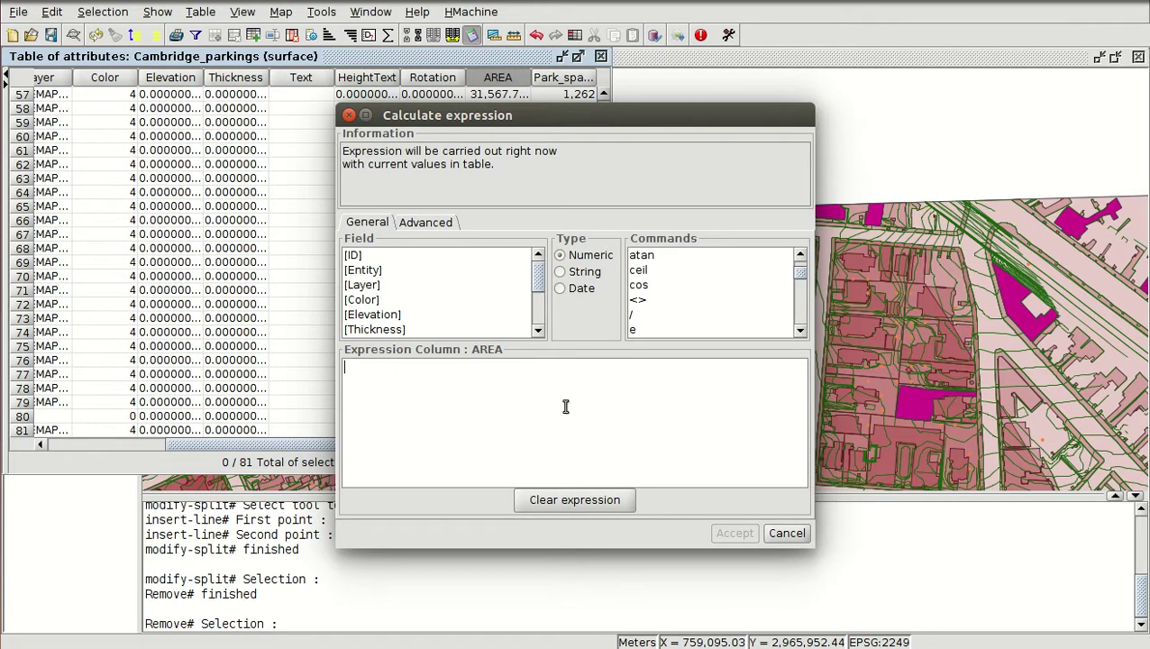
{"action": "type", "text": "area("}
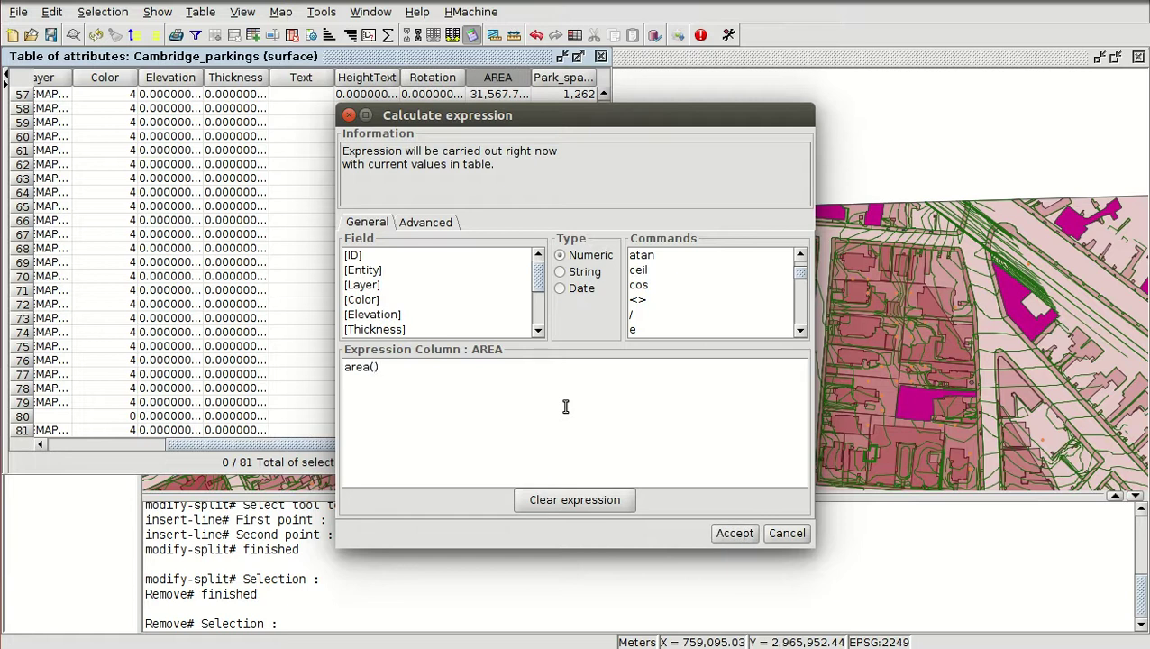
{"action": "left_click", "coordinate": [737, 534]}
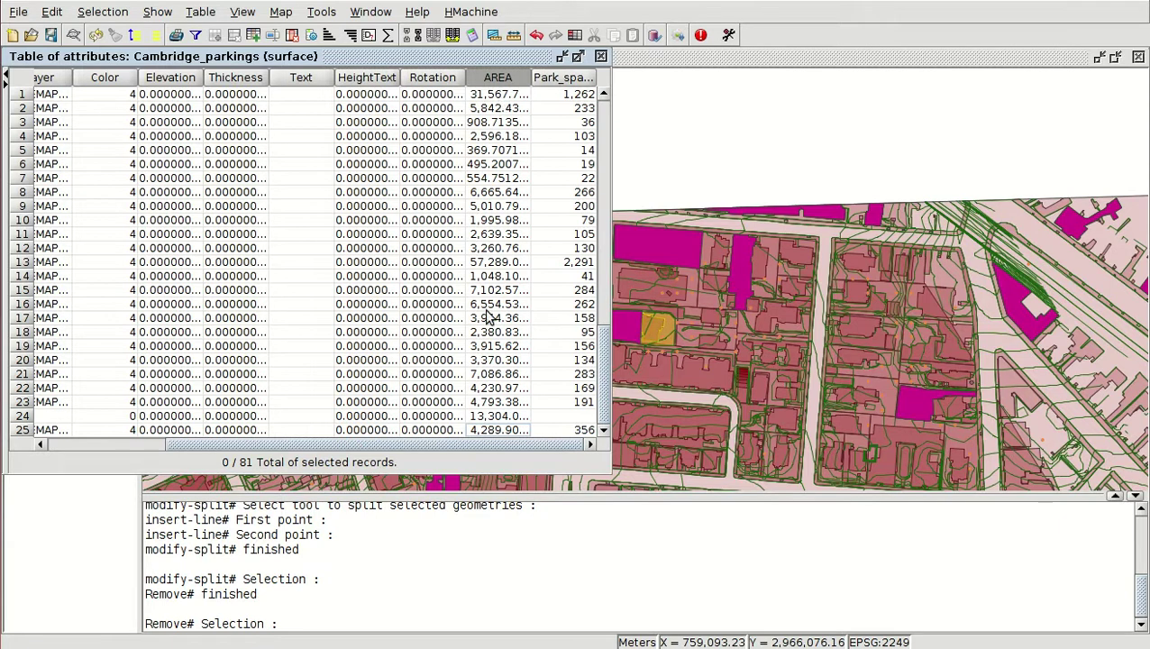
Select the last two records alternately to check their recalculated AREA values against the map.
{"action": "left_click", "coordinate": [491, 419]}
{"action": "left_click", "coordinate": [490, 428]}
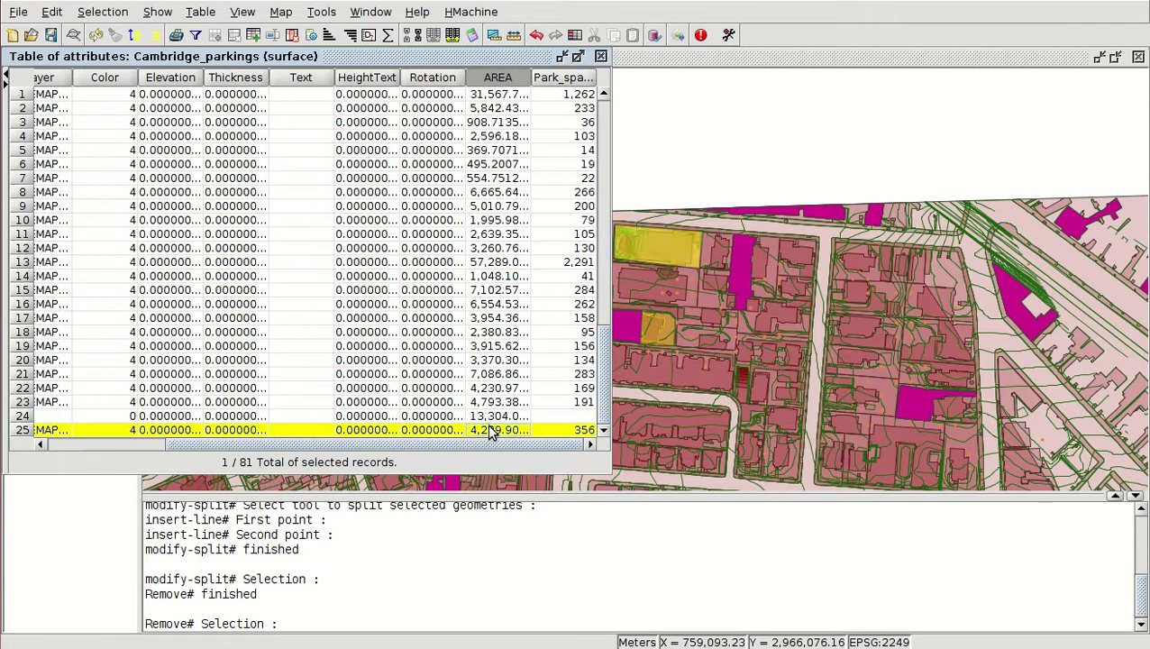
{"action": "left_click", "coordinate": [492, 421]}
{"action": "left_click", "coordinate": [492, 431]}
{"action": "left_click", "coordinate": [494, 420]}
{"action": "left_click", "coordinate": [495, 431]}
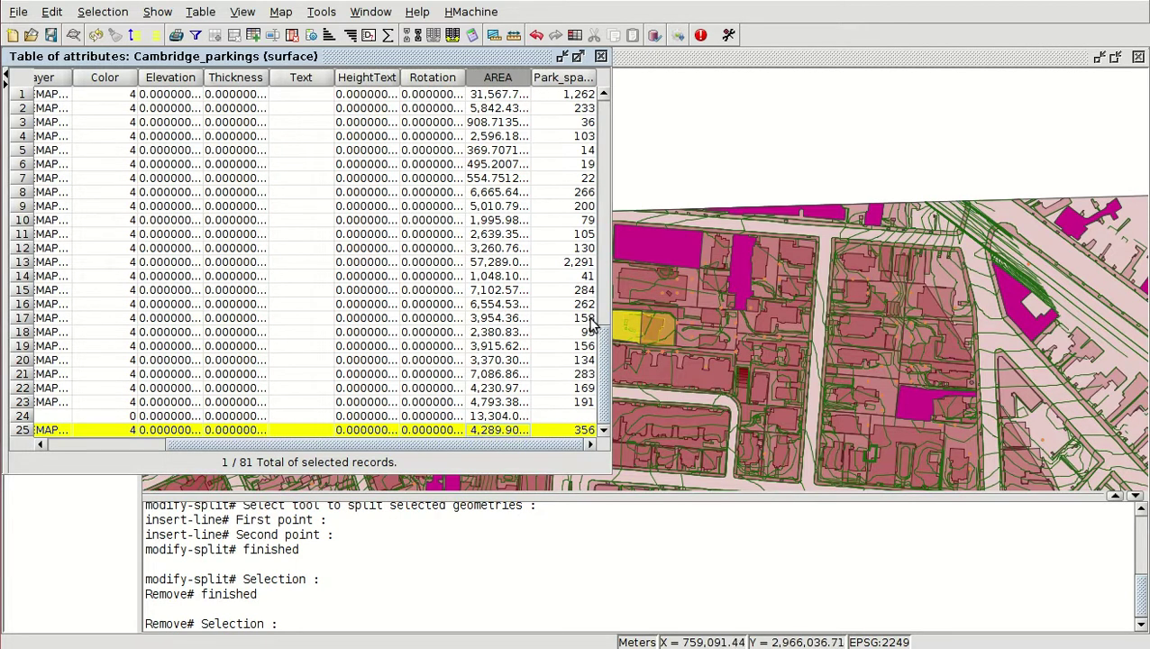
Select the last two records together and calculate their Park_space values with the expression [AREA]/25.
{"action": "left_click", "coordinate": [588, 415]}
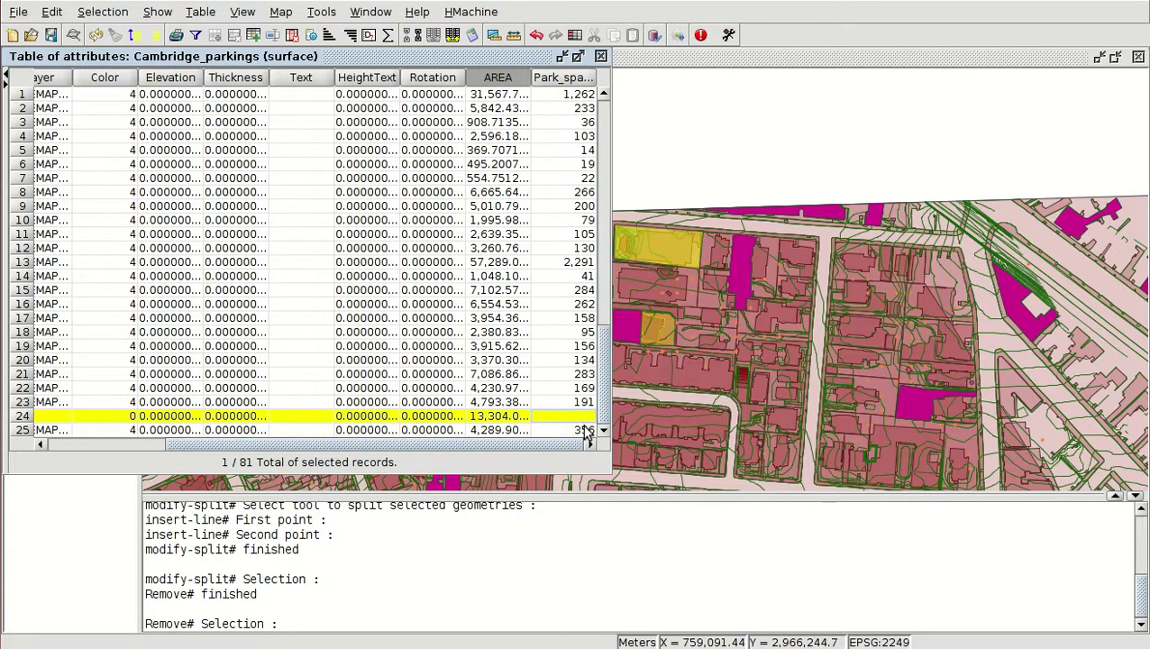
{"action": "left_click", "coordinate": [586, 430], "text": "ctrl"}
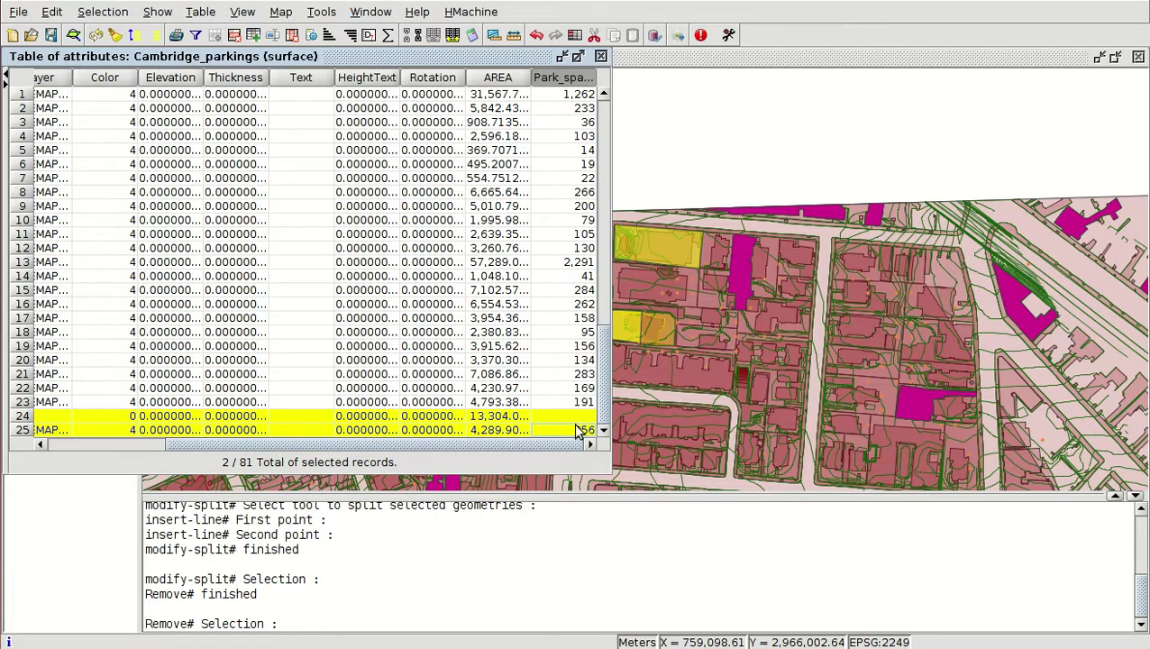
{"action": "left_click", "coordinate": [470, 36]}
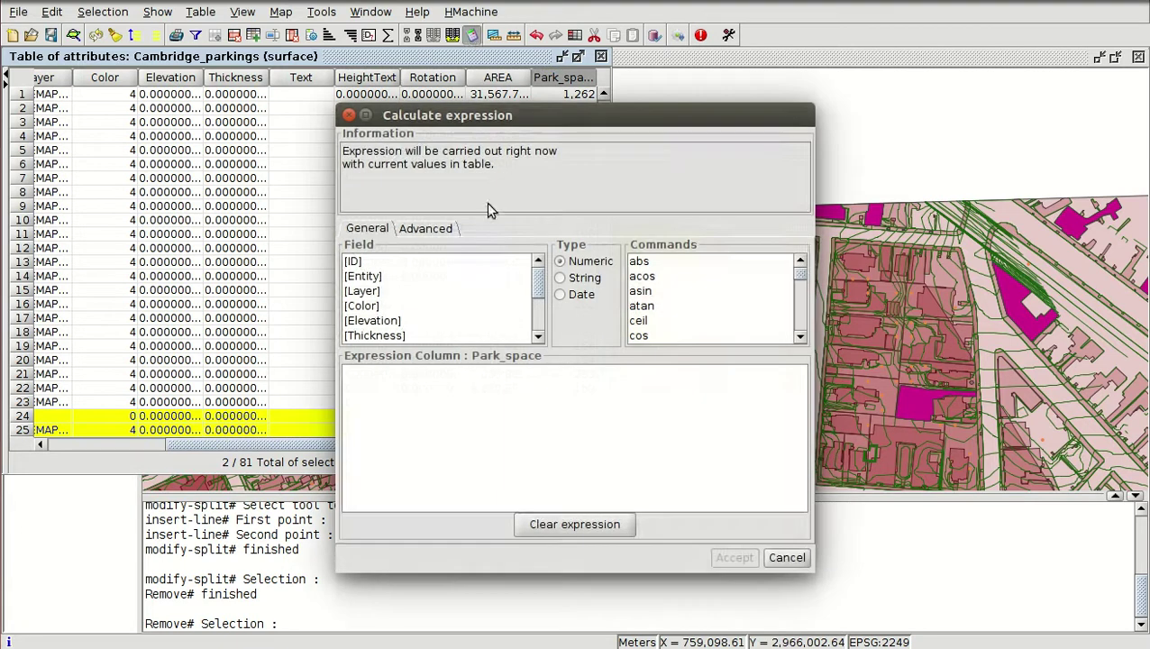
{"action": "double_click", "coordinate": [371, 307]}
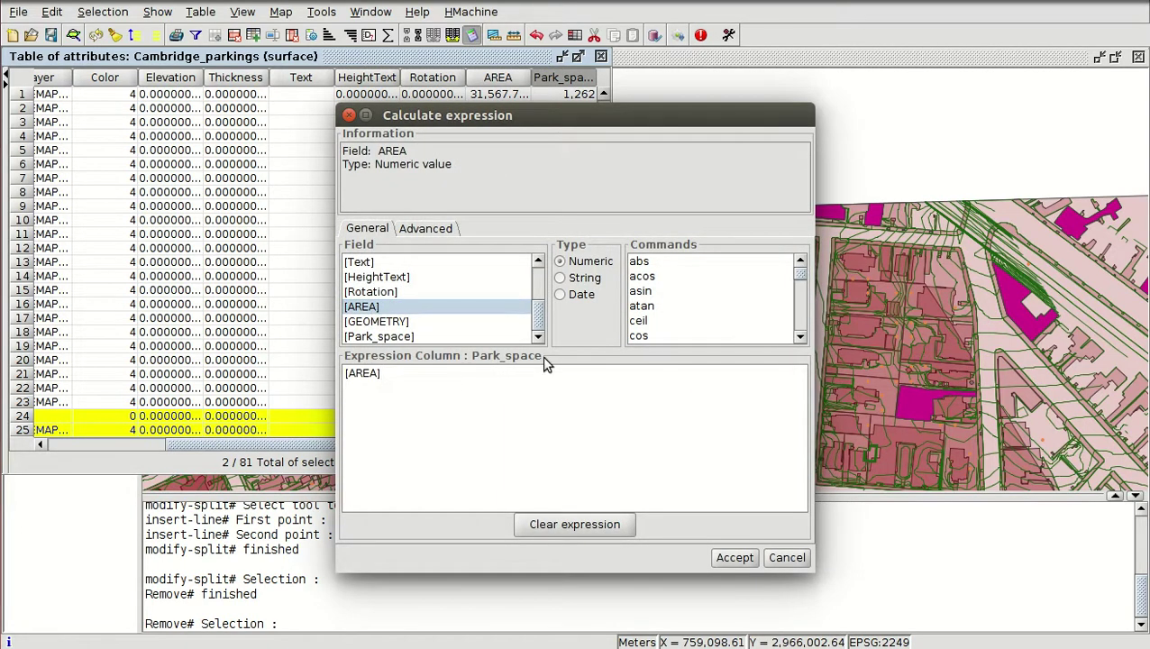
{"action": "type", "text": "/25"}
{"action": "left_click", "coordinate": [735, 557]}
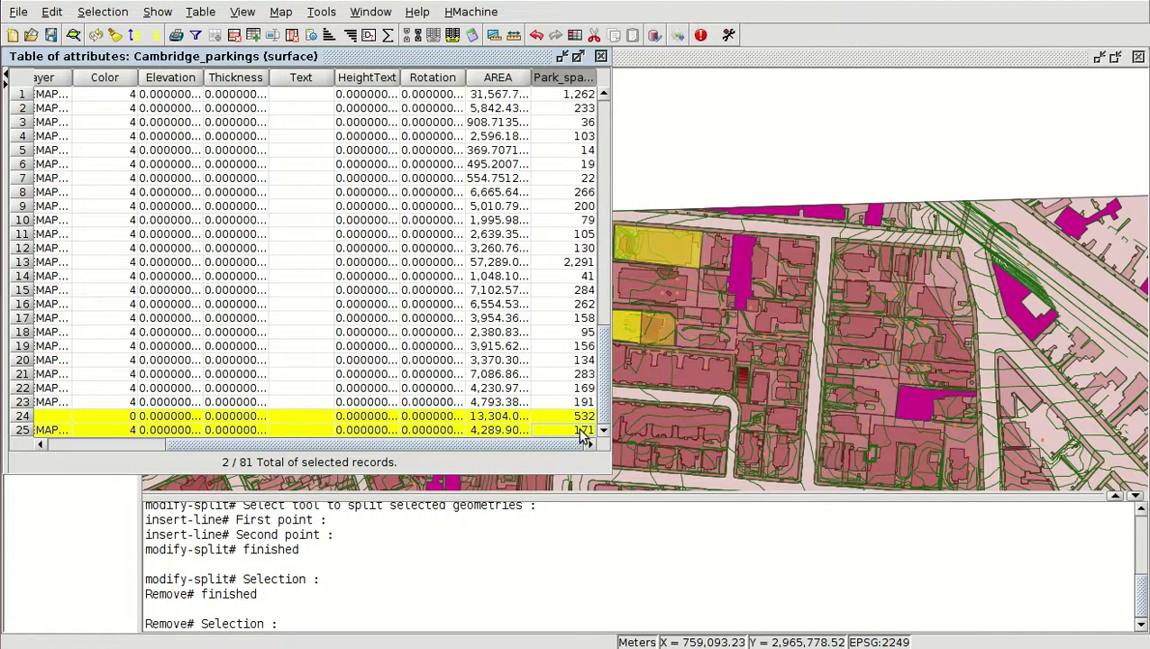
Select the last two records in turn to check their updated Park_space values against the map.
{"action": "left_click", "coordinate": [574, 413]}
{"action": "left_click", "coordinate": [575, 433]}
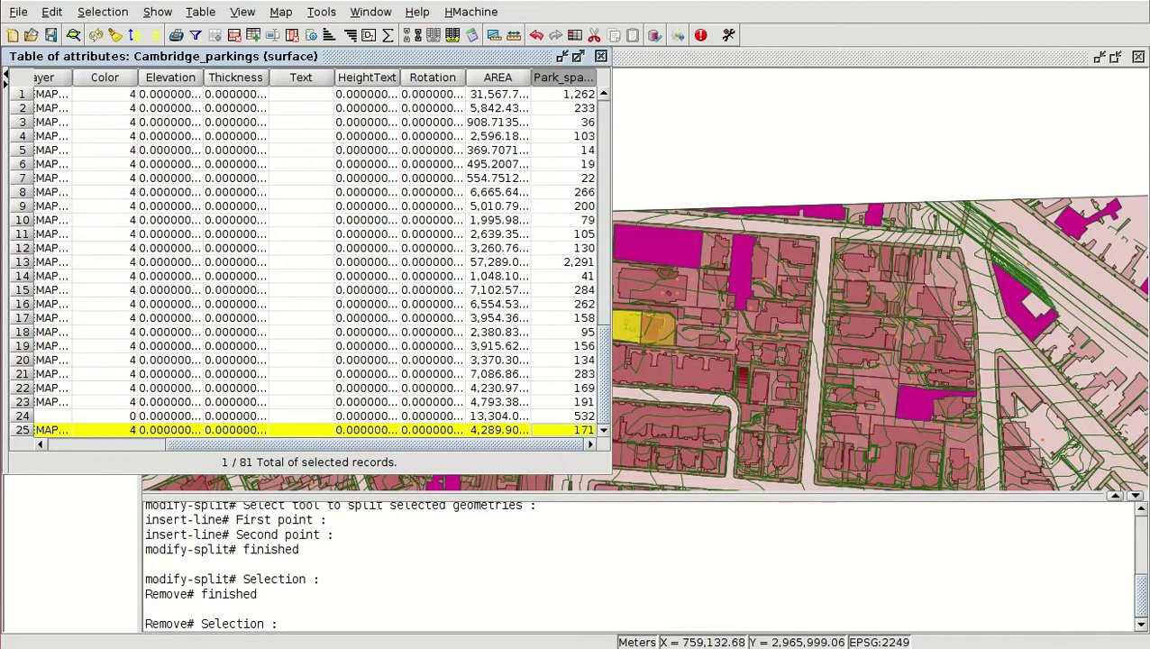
{"action": "left_click", "coordinate": [578, 416]}
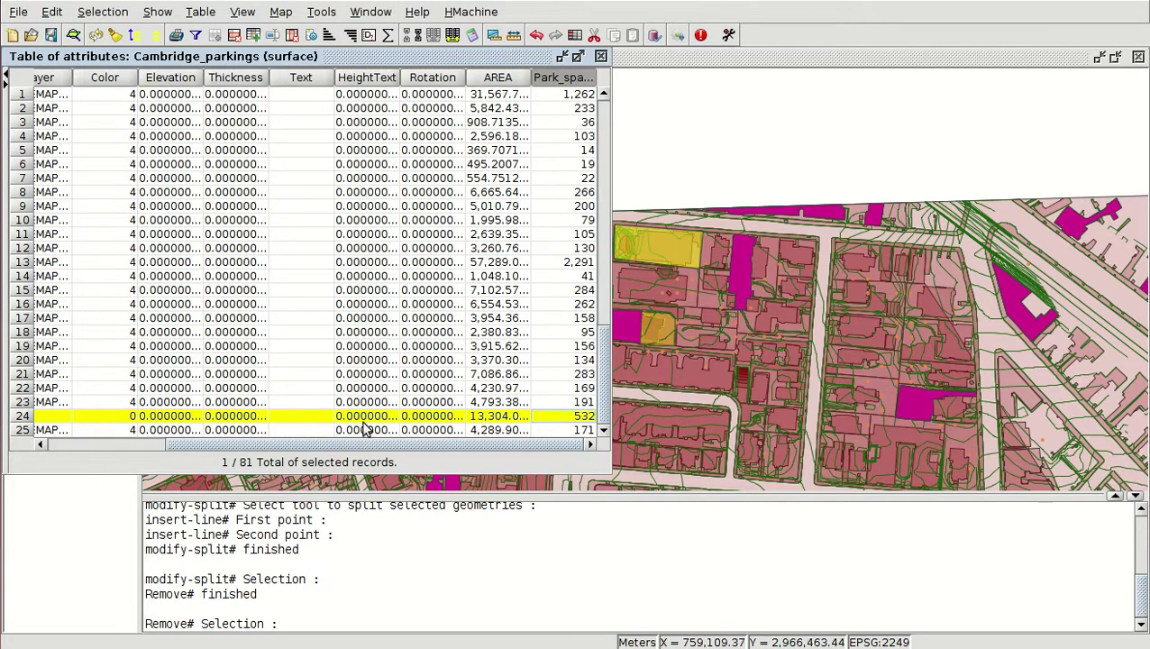
Widen the AREA column and review the AREA and Park_space values from the first record on.
{"action": "left_click", "coordinate": [495, 80]}
{"action": "left_click_drag", "start_coordinate": [530, 77], "coordinate": [564, 77]}
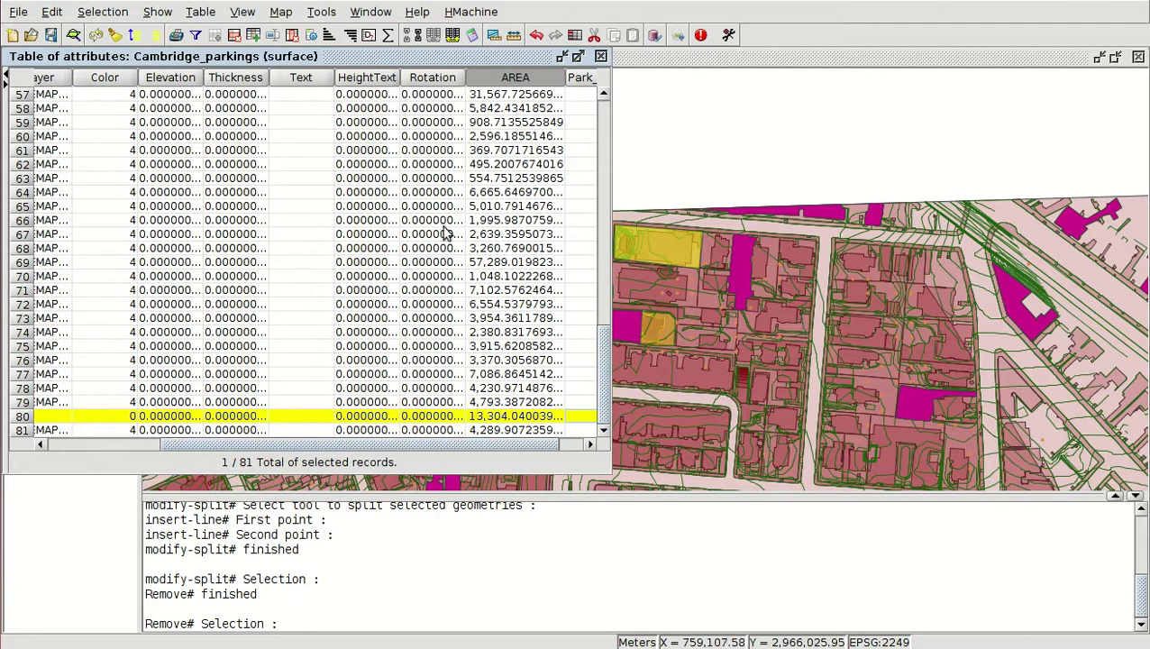
{"action": "scroll", "coordinate": [277, 180], "scroll_direction": "up", "scroll_amount": 11}
{"action": "scroll", "coordinate": [288, 185], "scroll_direction": "up", "scroll_amount": 8}
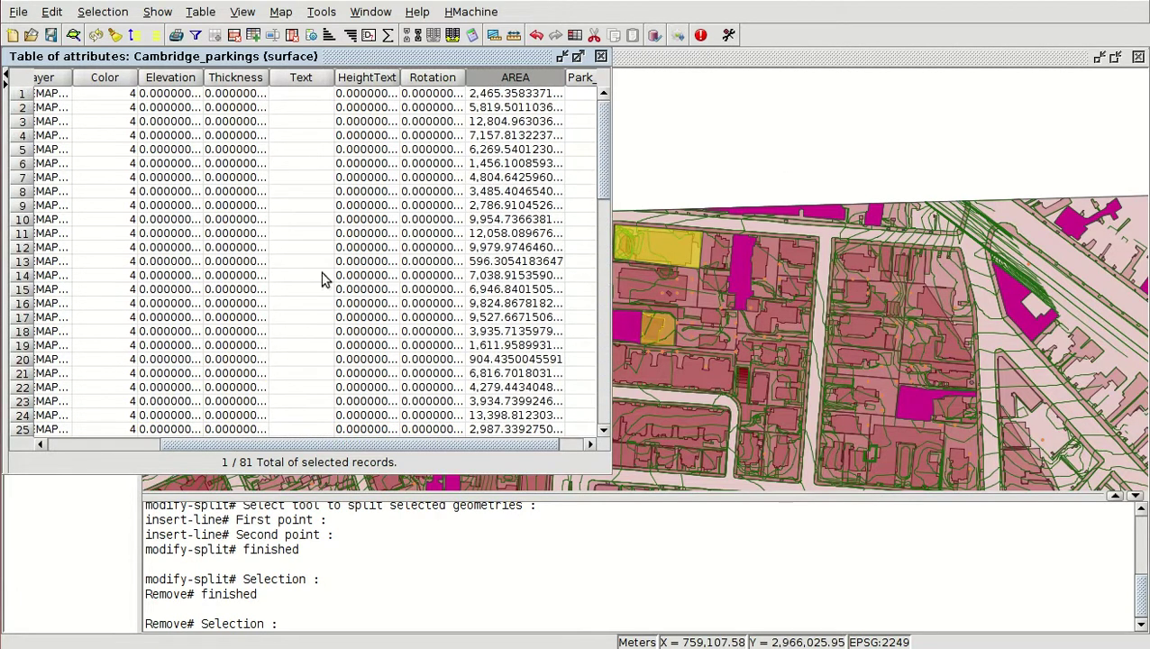
{"action": "scroll", "coordinate": [319, 437], "scroll_direction": "right", "scroll_amount": 2}
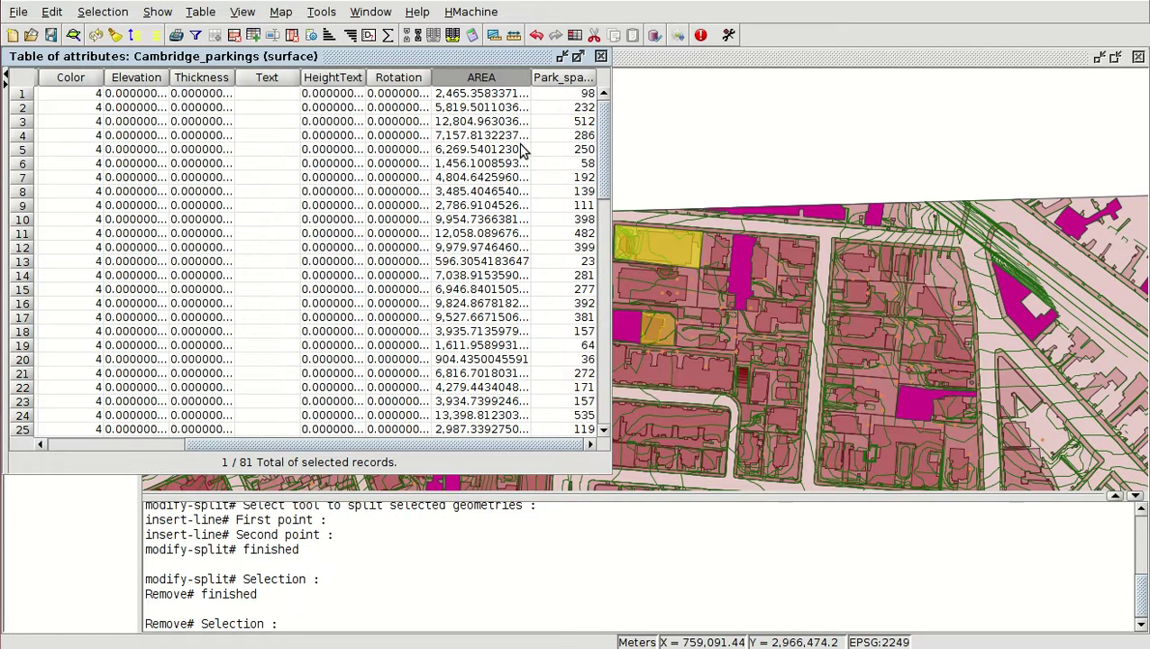
{"action": "left_click", "coordinate": [907, 2]}
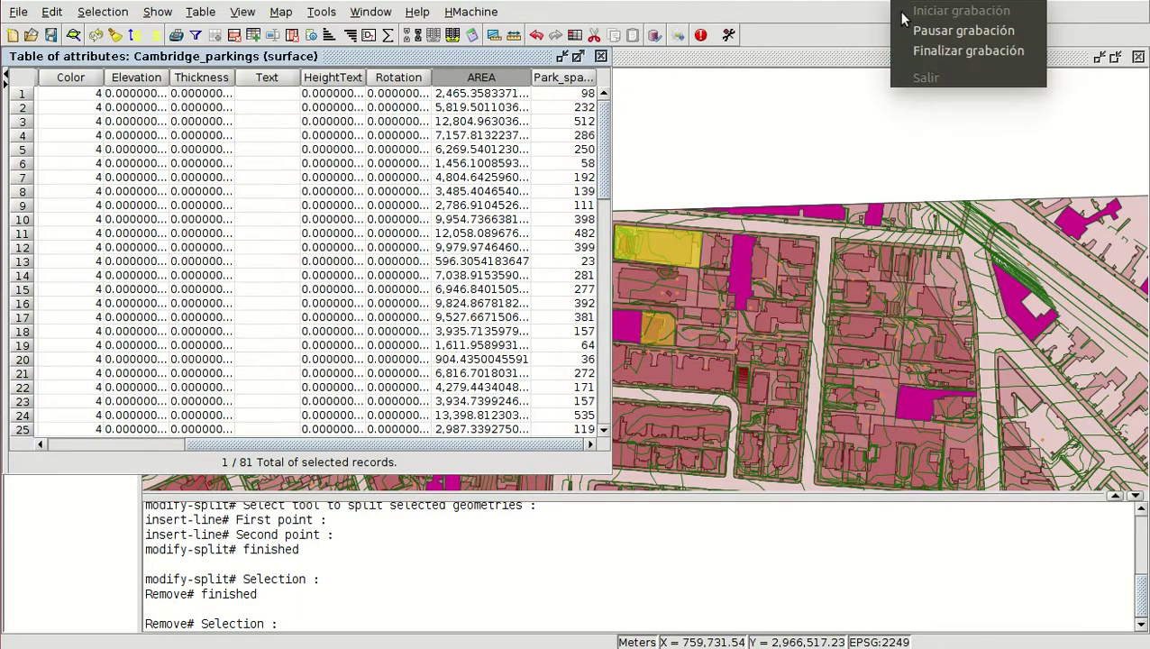